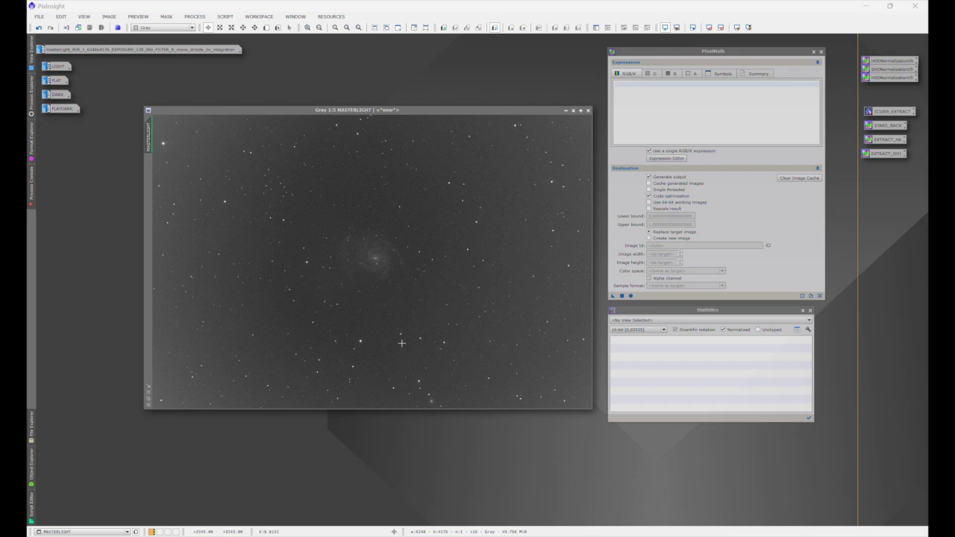
# - Rename the MASTERLIGHT image to REDOVERCORRECT, minimize it, and park its icon along the upper edge of the workspace
pyautogui.rightClick(418, 178)
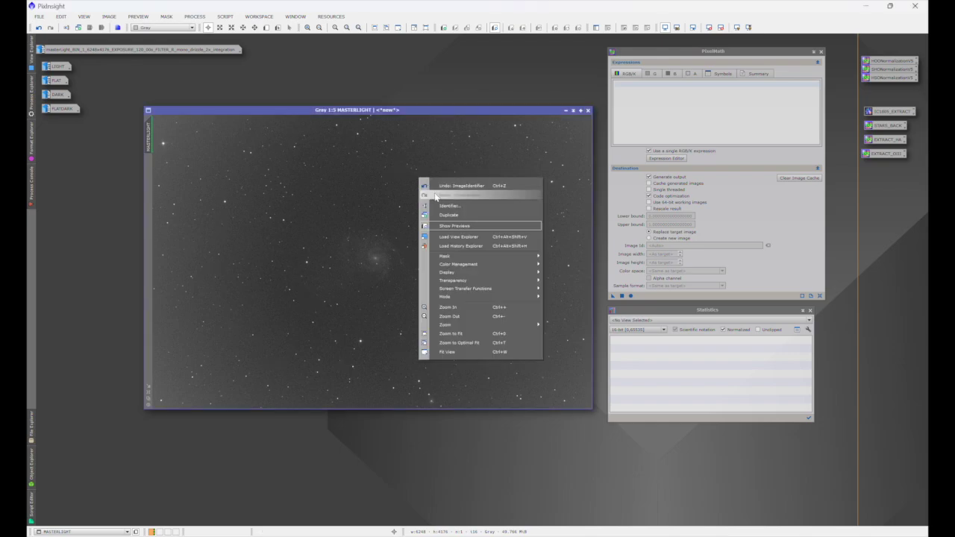
pyautogui.click(441, 209)
pyautogui.write('REDOVERCORRECT')
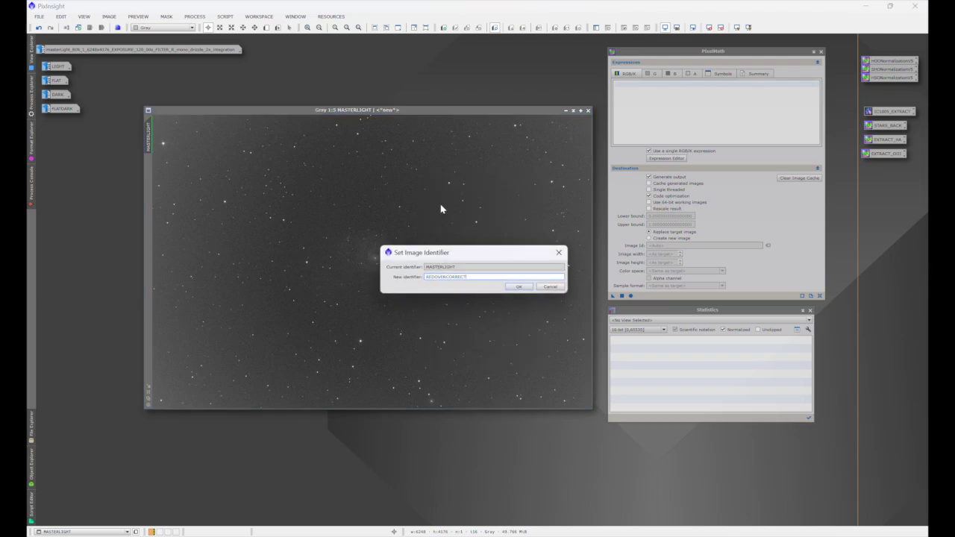
pyautogui.click(518, 286)
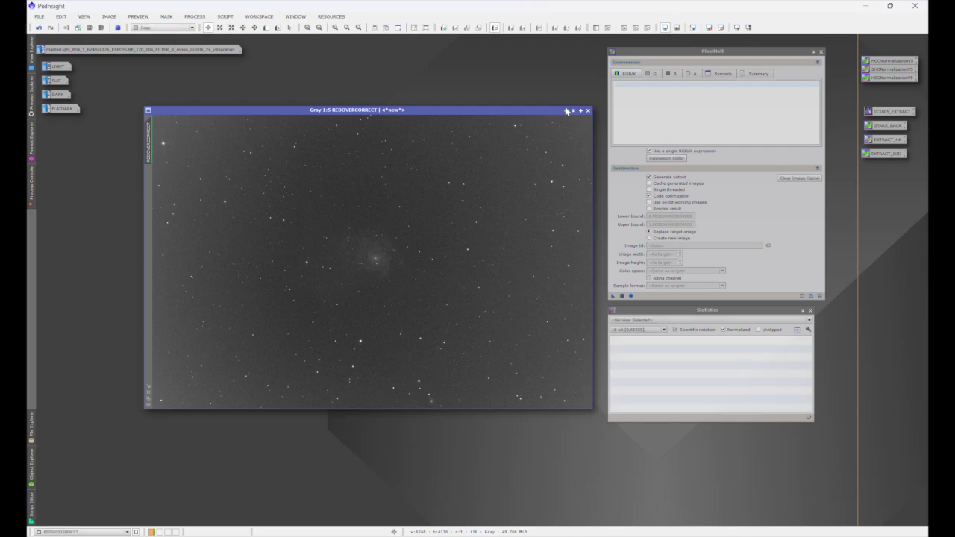
pyautogui.click(566, 109)
pyautogui.moveTo(396, 262); pyautogui.dragTo(524, 51)
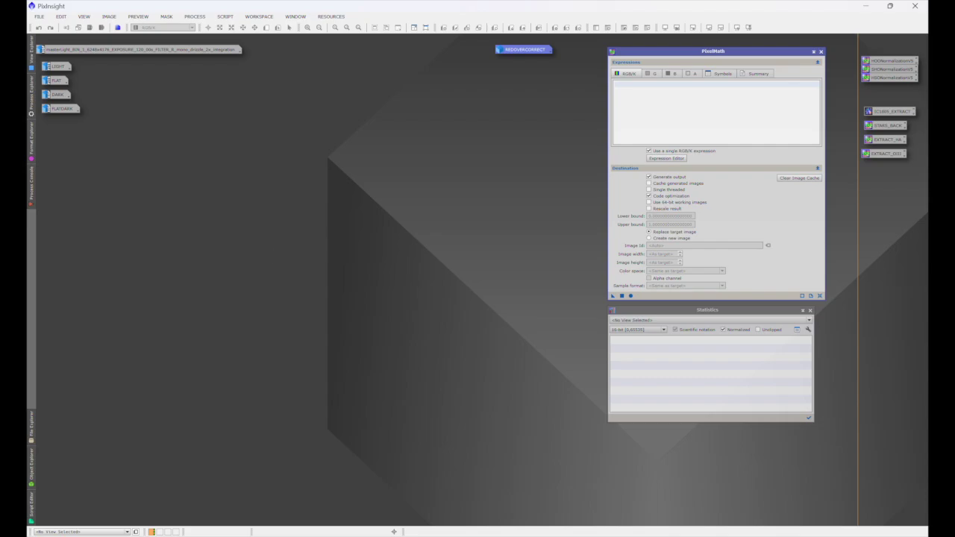
# - Switch to Notepad to review the checklist of flat-frame requirements, and return to PixInsight
pyautogui.hotkey('alt', 'Tab')
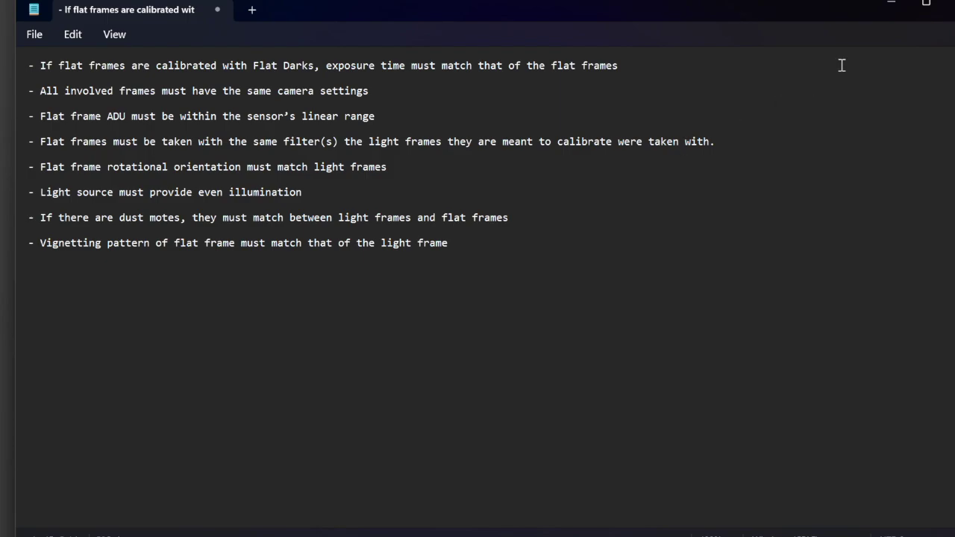
pyautogui.click(889, 9)
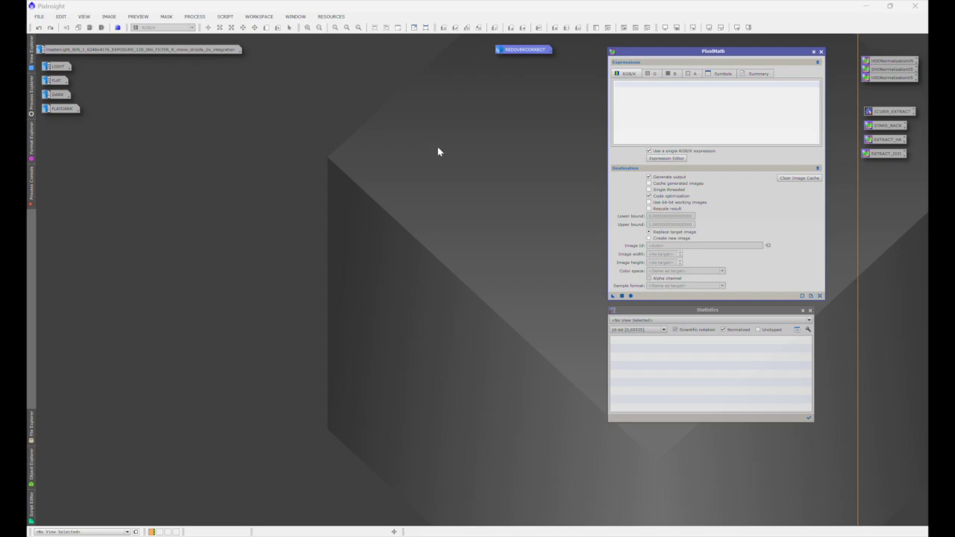
# - Open the LIGHT and FLAT images, minimize FLAT again, and reposition the LIGHT window
pyautogui.doubleClick(61, 69)
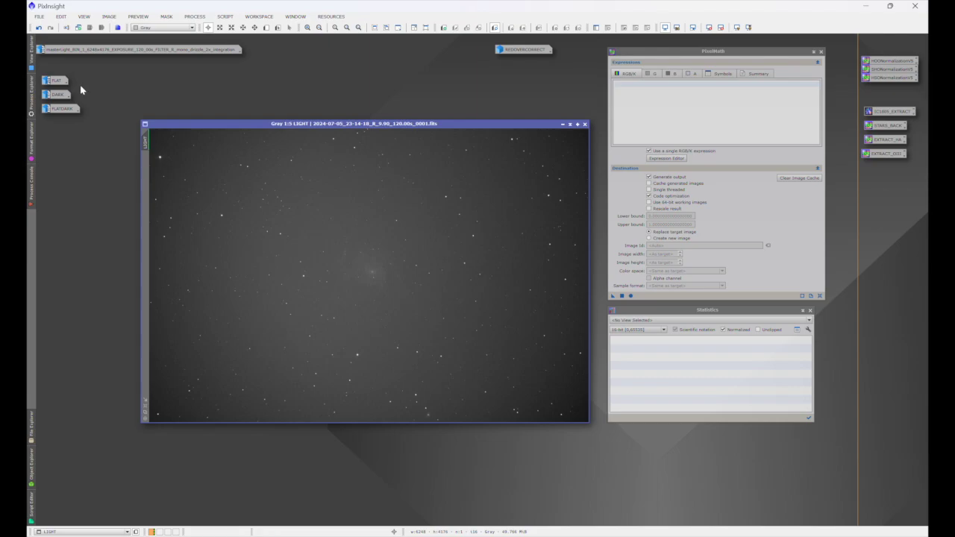
pyautogui.doubleClick(56, 81)
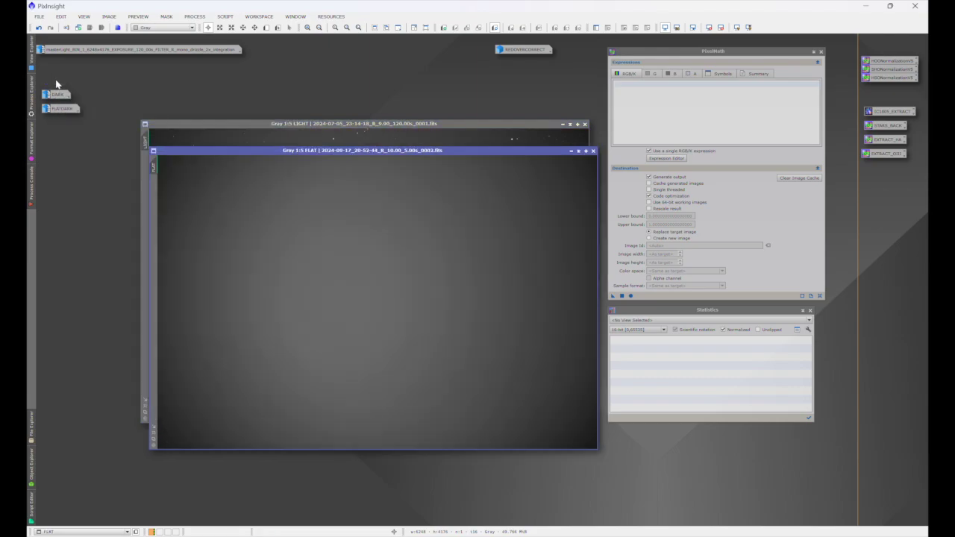
pyautogui.click(571, 150)
pyautogui.moveTo(404, 127); pyautogui.dragTo(383, 107)
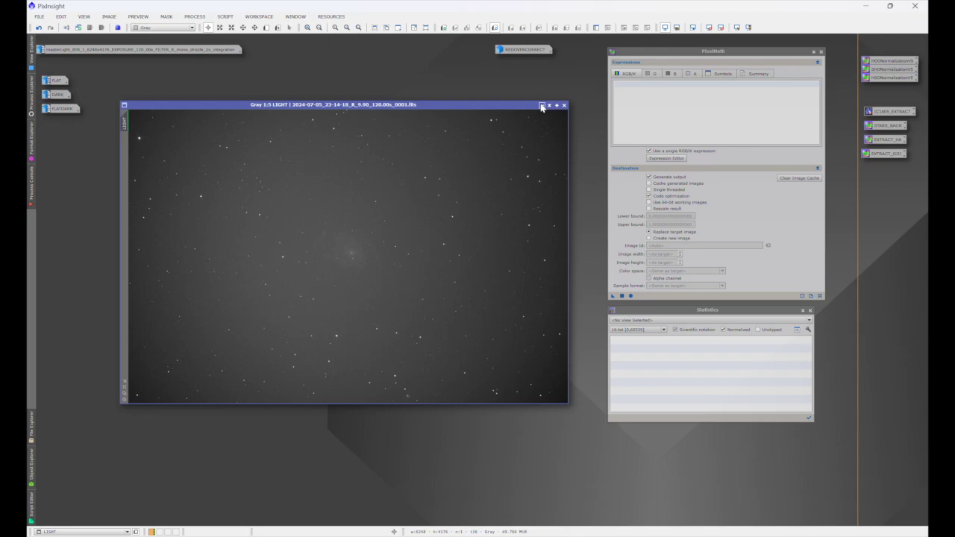
# - Check the pixel statistics of the FLATDARK image and of the DARK image in the Statistics process
pyautogui.click(664, 83)
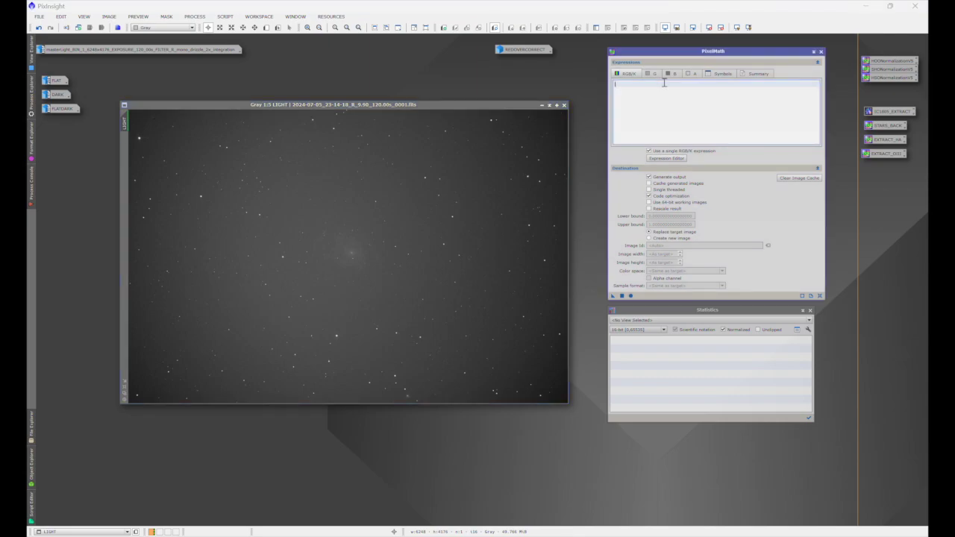
pyautogui.click(64, 109)
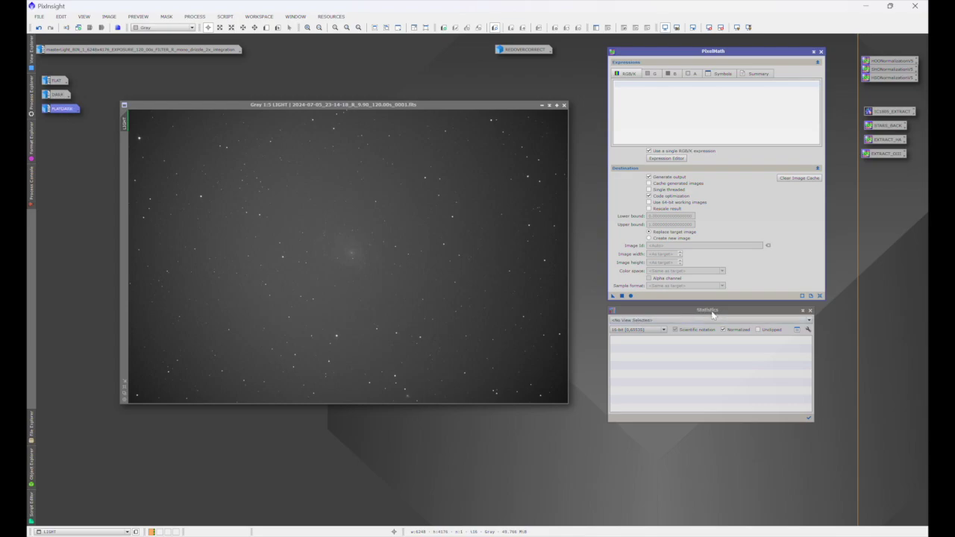
pyautogui.click(195, 17)
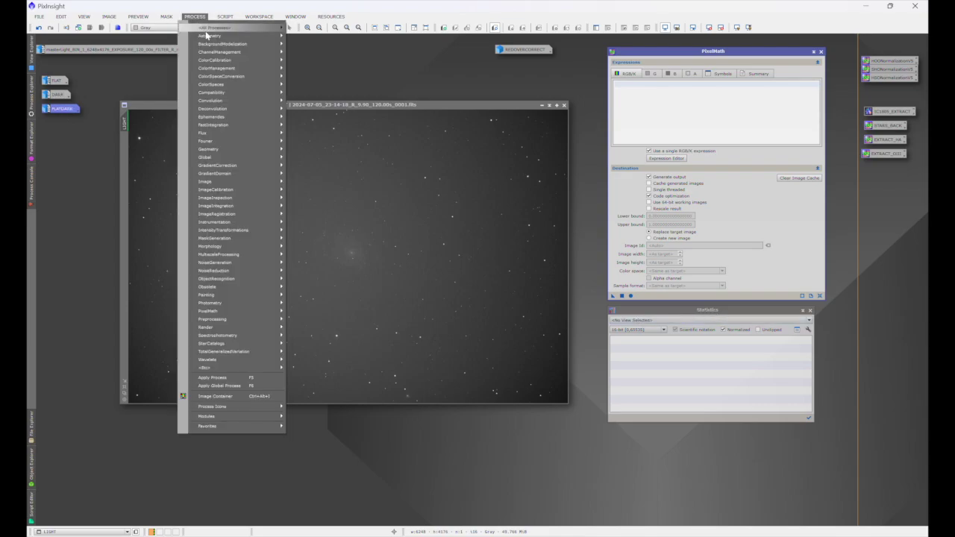
pyautogui.moveTo(217, 28)
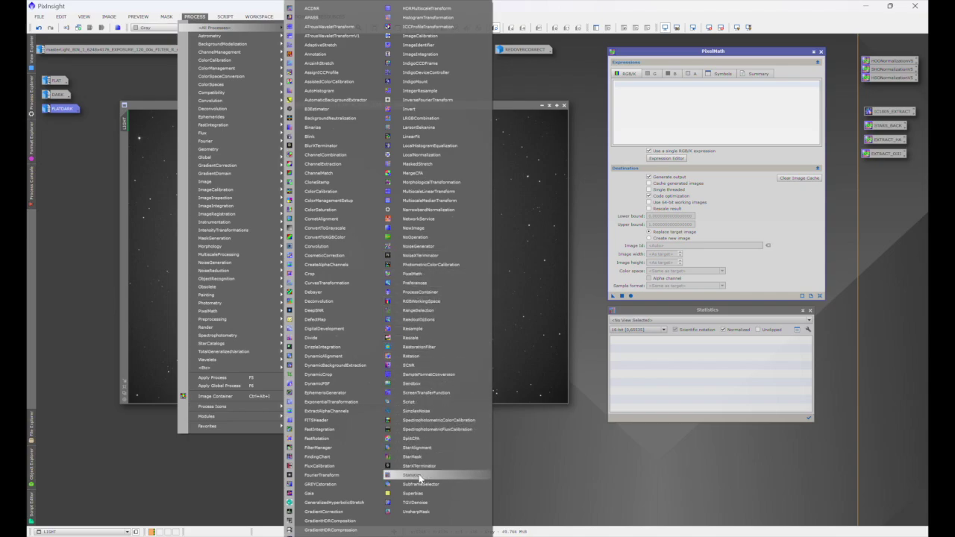
pyautogui.press('Escape')
pyautogui.click(621, 447)
pyautogui.click(653, 319)
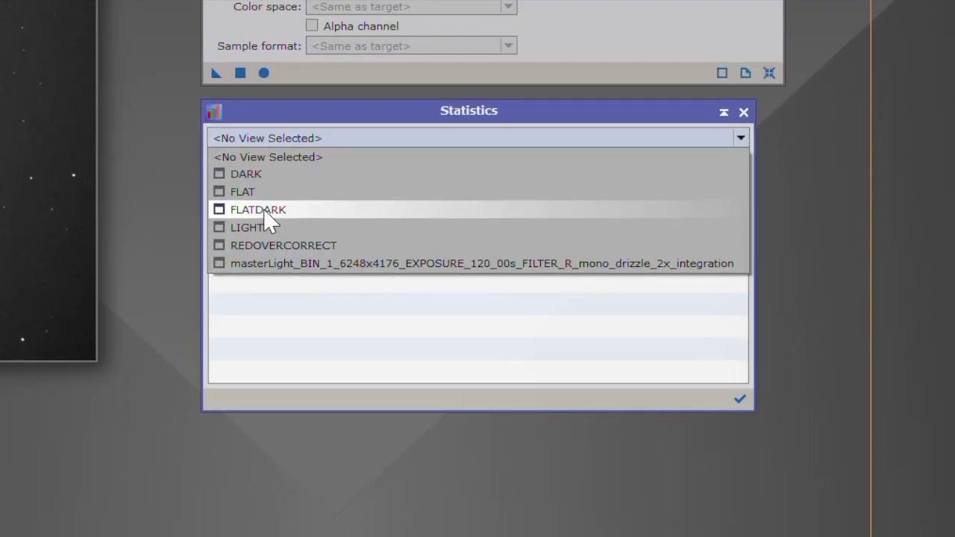
pyautogui.click(472, 283)
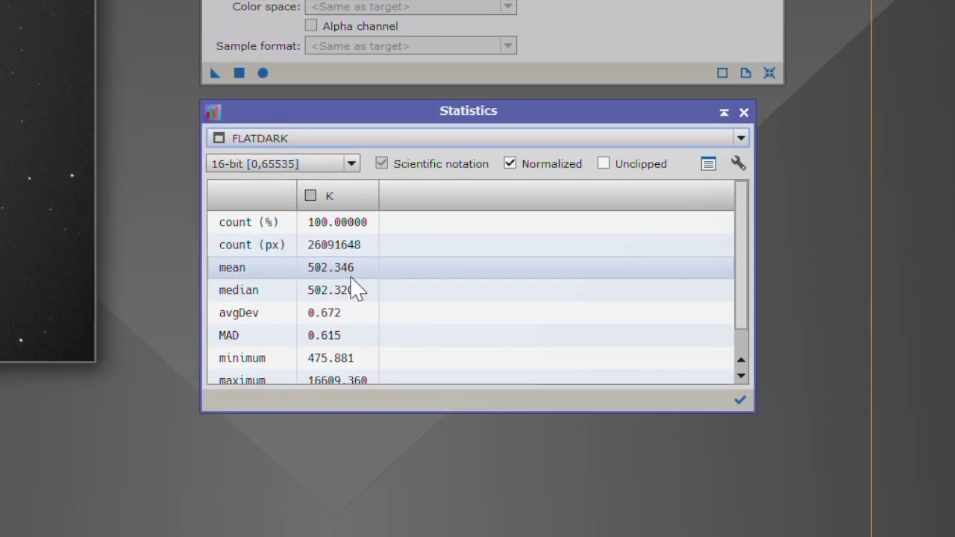
pyautogui.click(298, 139)
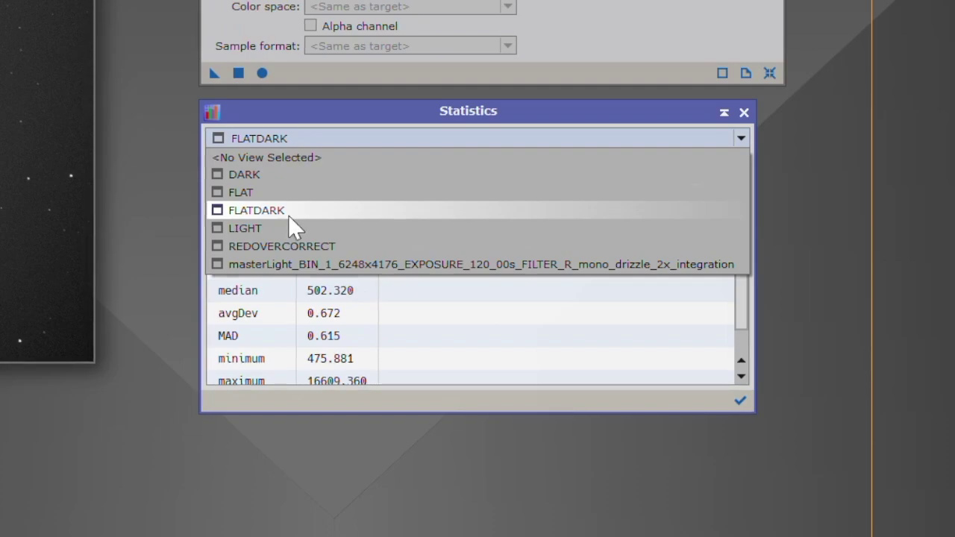
pyautogui.click(284, 180)
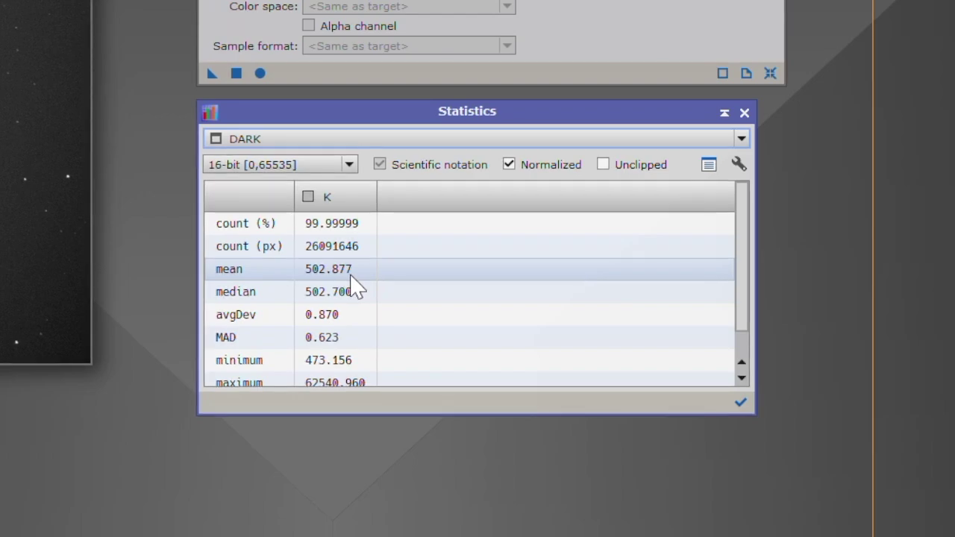
pyautogui.click(841, 273)
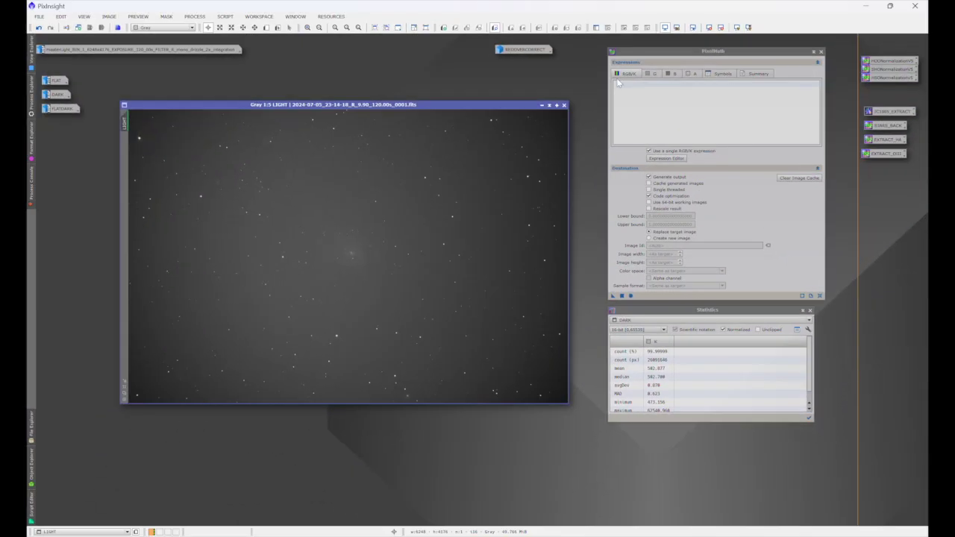
# - Apply the PixelMath expression LIGHT - DARK to the LIGHT image, creating a new image with the Id LIGHTCAL
pyautogui.click(623, 85)
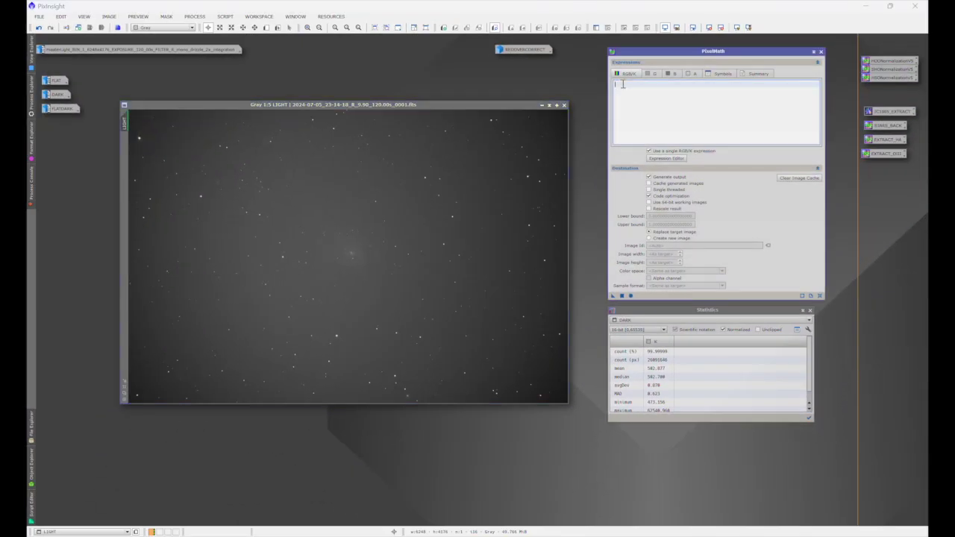
pyautogui.click(195, 16)
pyautogui.moveTo(215, 29)
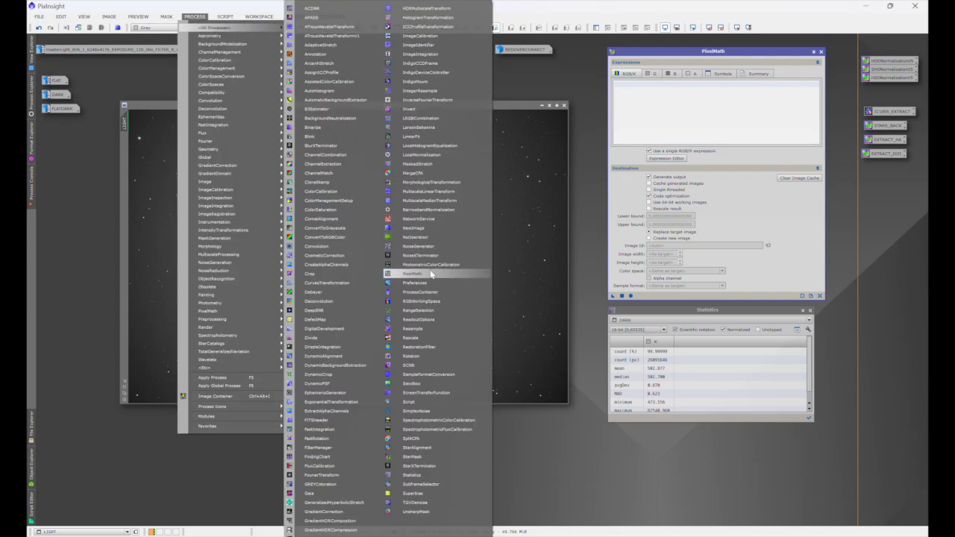
pyautogui.click(630, 86)
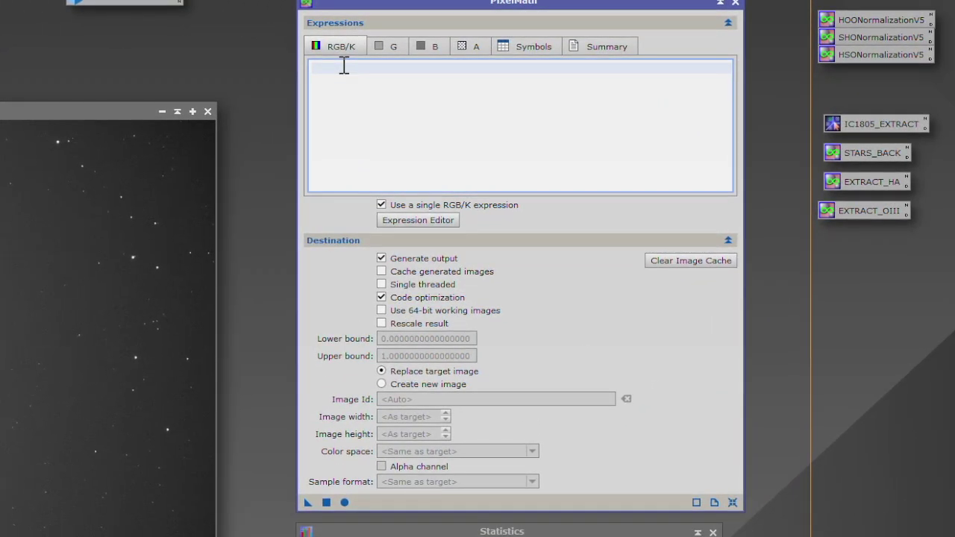
pyautogui.write('LIGHT - DARK')
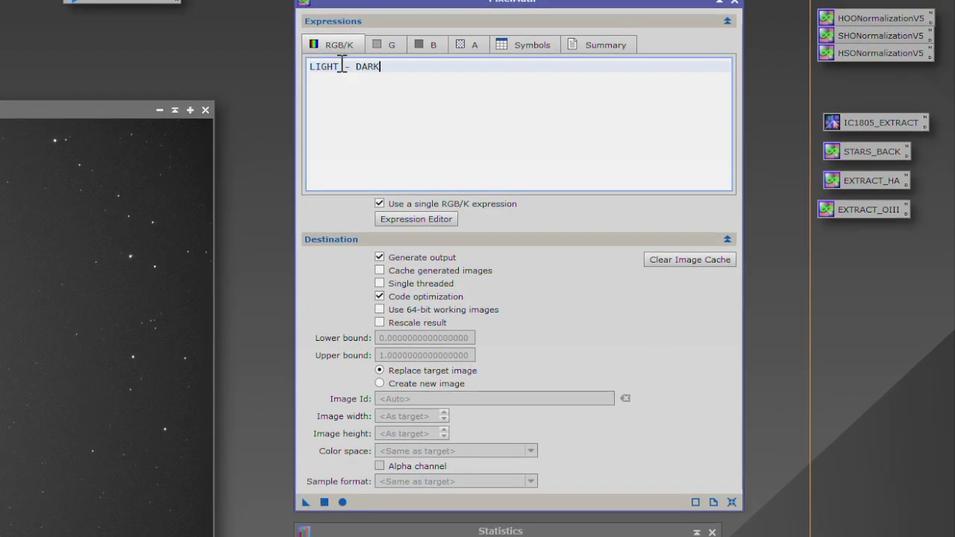
pyautogui.click(380, 382)
pyautogui.click(407, 400)
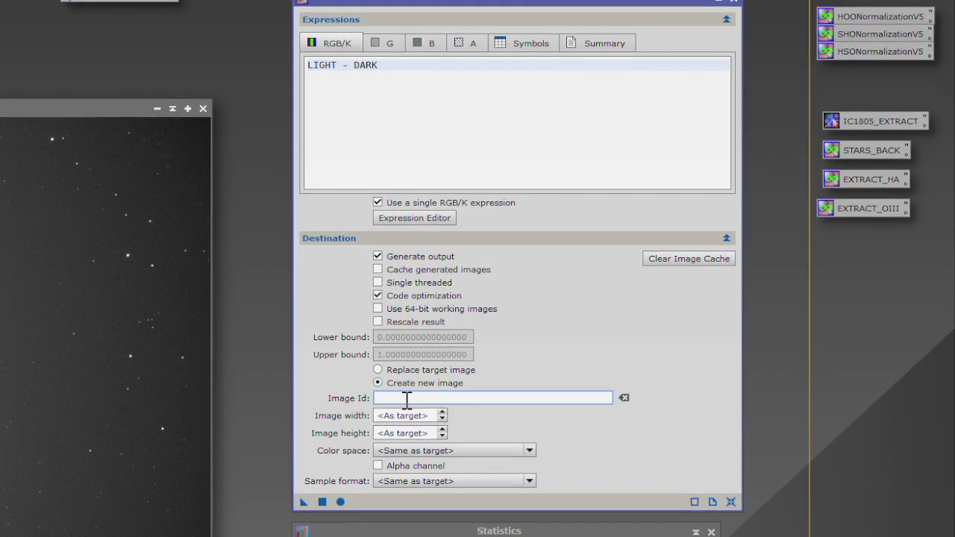
pyautogui.write('LIGHTCAL')
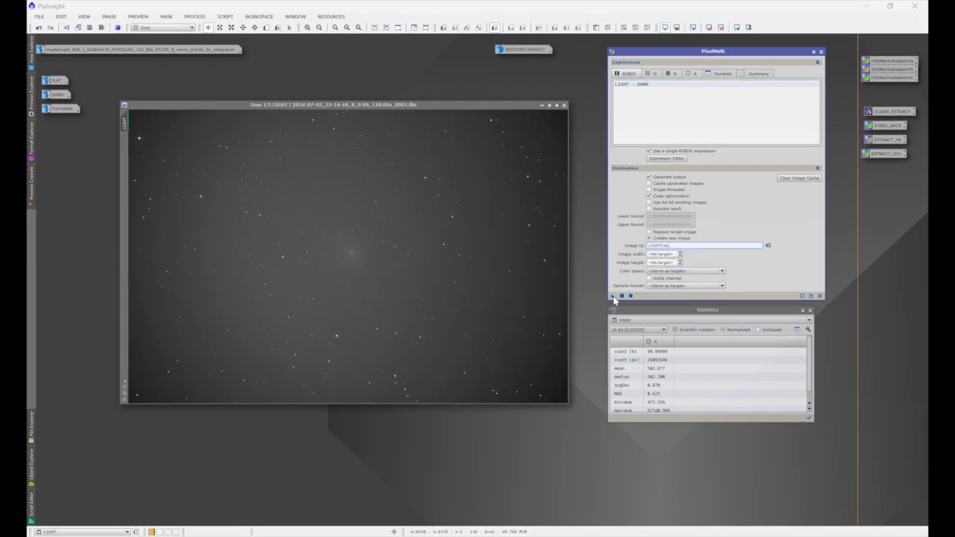
pyautogui.moveTo(613, 297); pyautogui.dragTo(518, 255)
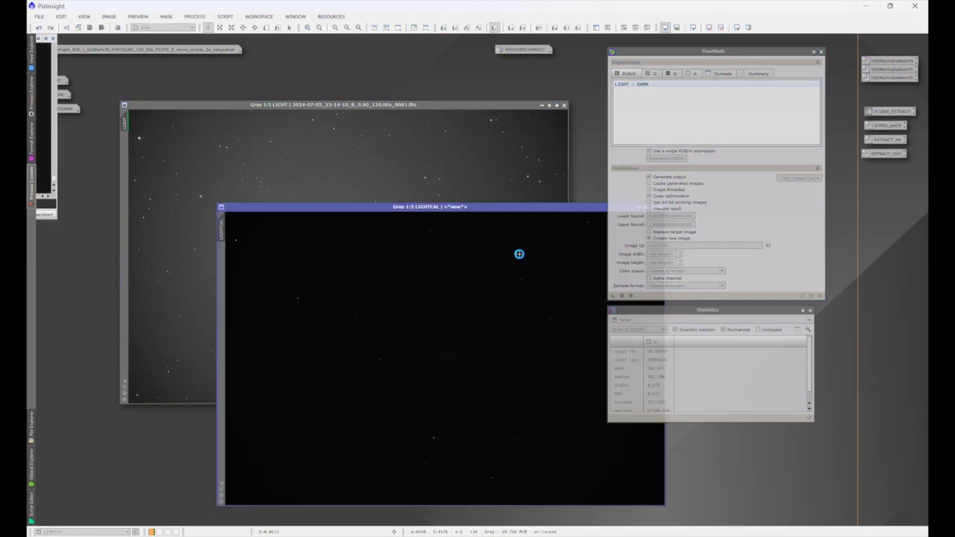
# - Minimize the LIGHT and LIGHTCAL images, and park the LIGHTCAL icon below the EXTRACT_OIII icon
pyautogui.moveTo(506, 213); pyautogui.dragTo(398, 167)
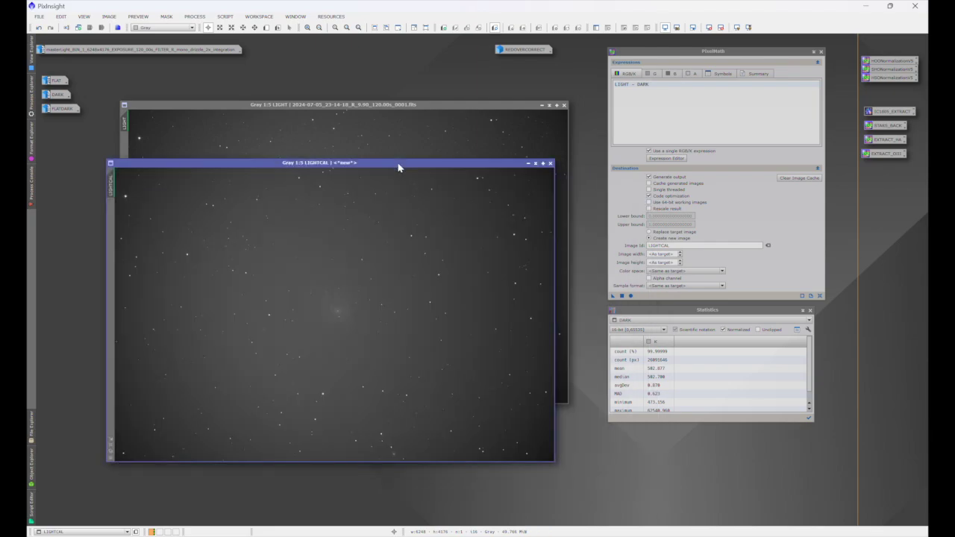
pyautogui.click(541, 105)
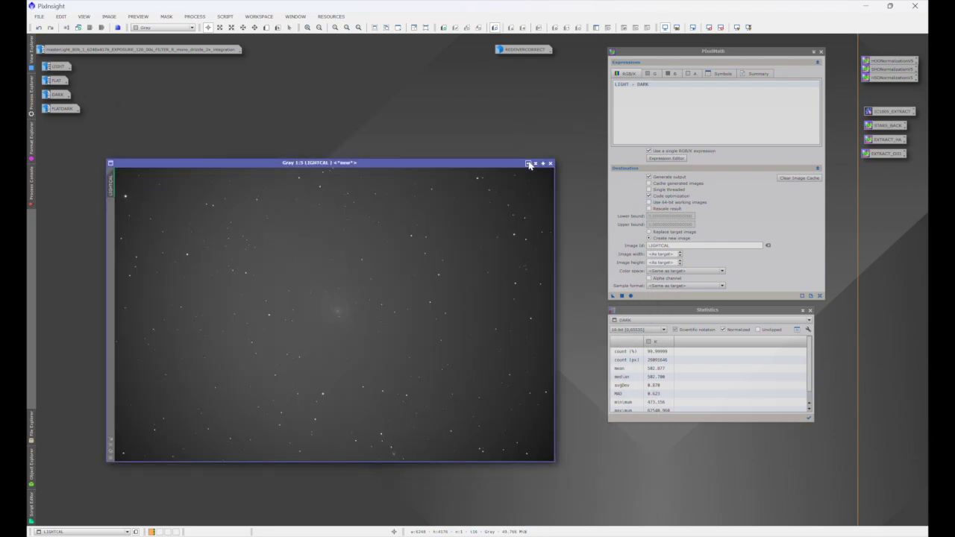
pyautogui.click(528, 163)
pyautogui.moveTo(351, 318); pyautogui.dragTo(885, 215)
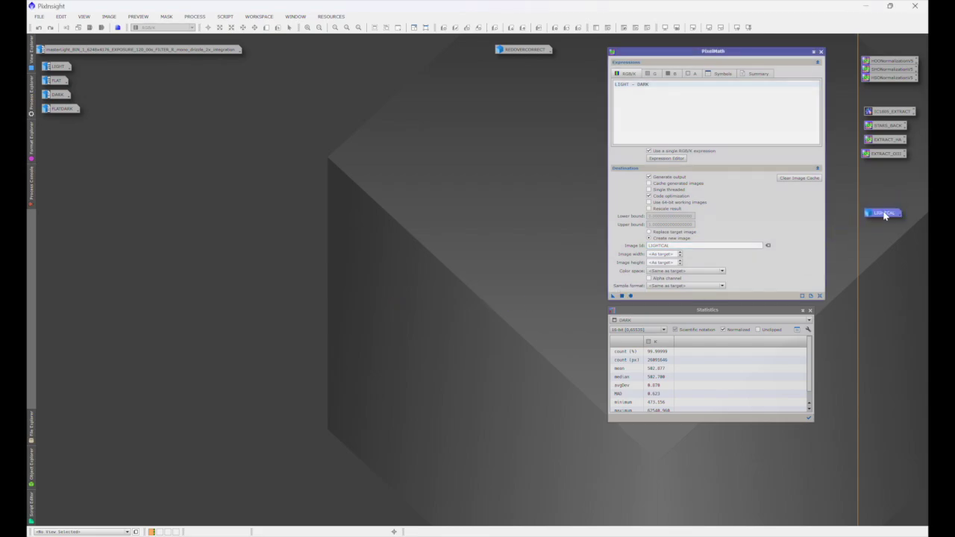
# - Open FLAT and apply the PixelMath expression FLAT - FLATDARK to it, creating a new image with the Id FLATCAL
pyautogui.tripleClick(656, 85)
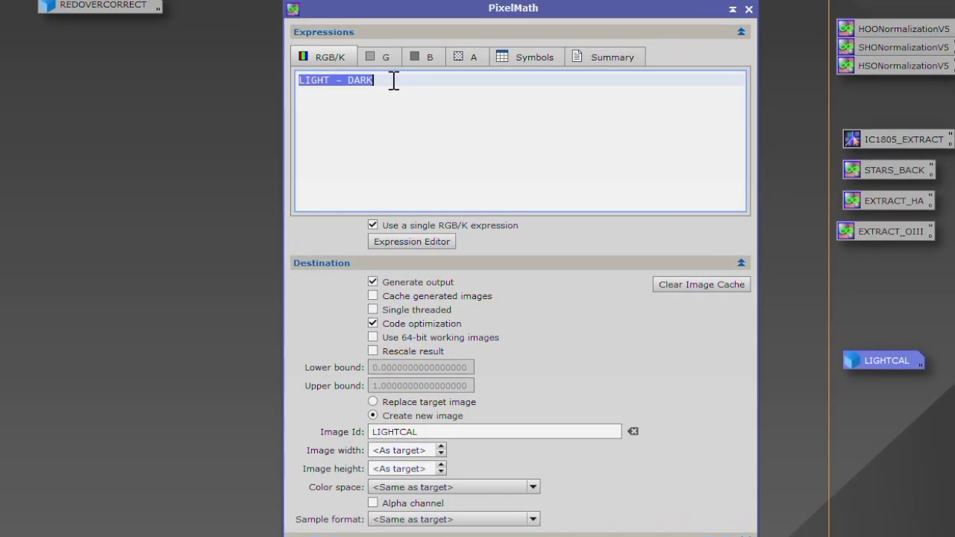
pyautogui.write('FLAT -')
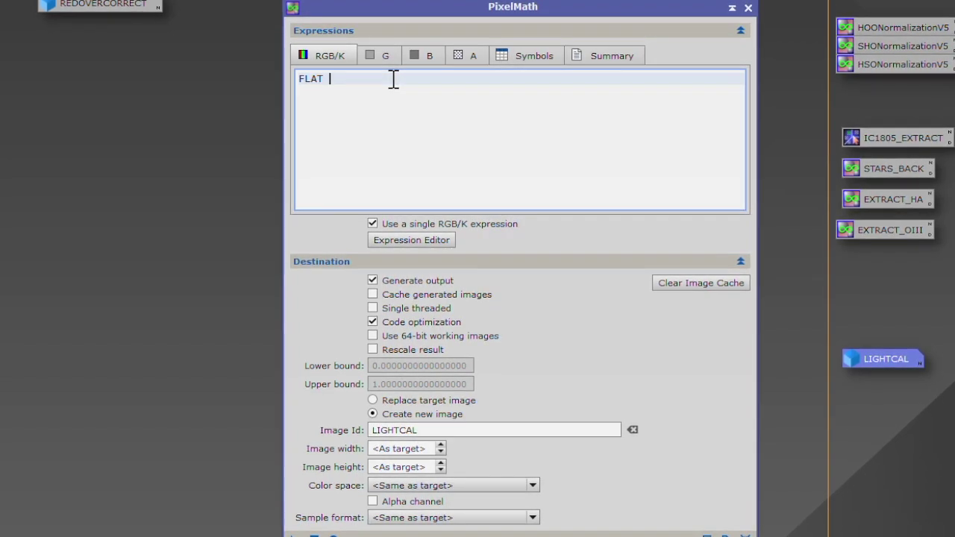
pyautogui.write(' FLATDARK')
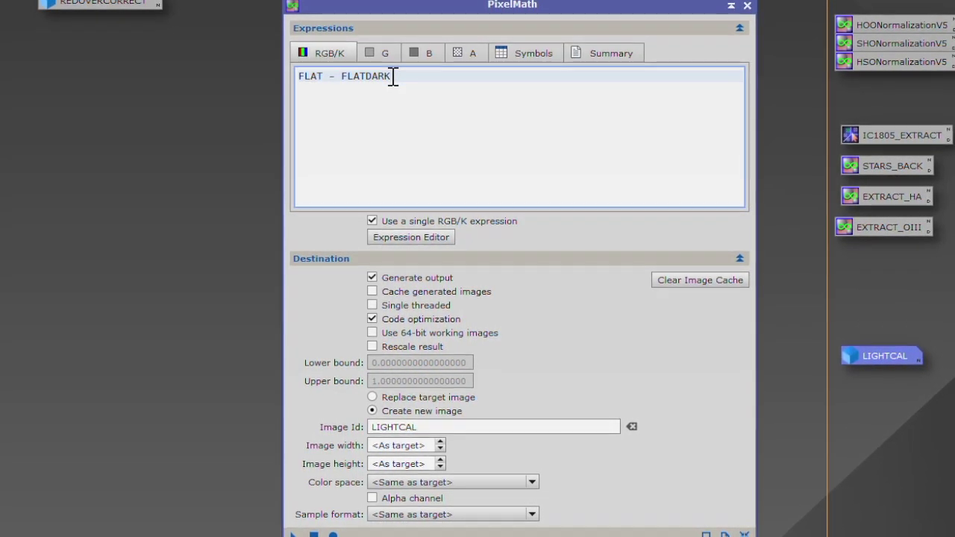
pyautogui.press('F6')
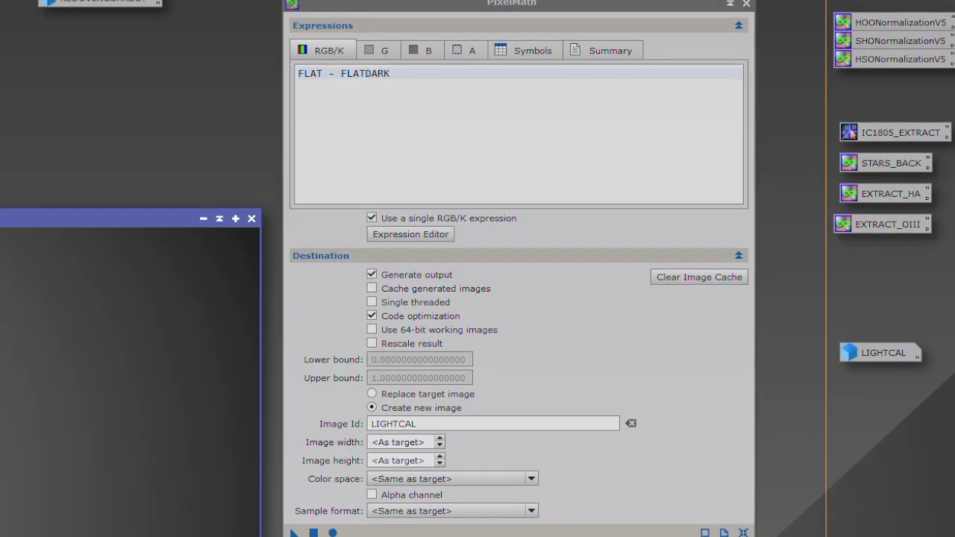
pyautogui.doubleClick(426, 420)
pyautogui.write('FLATCAL')
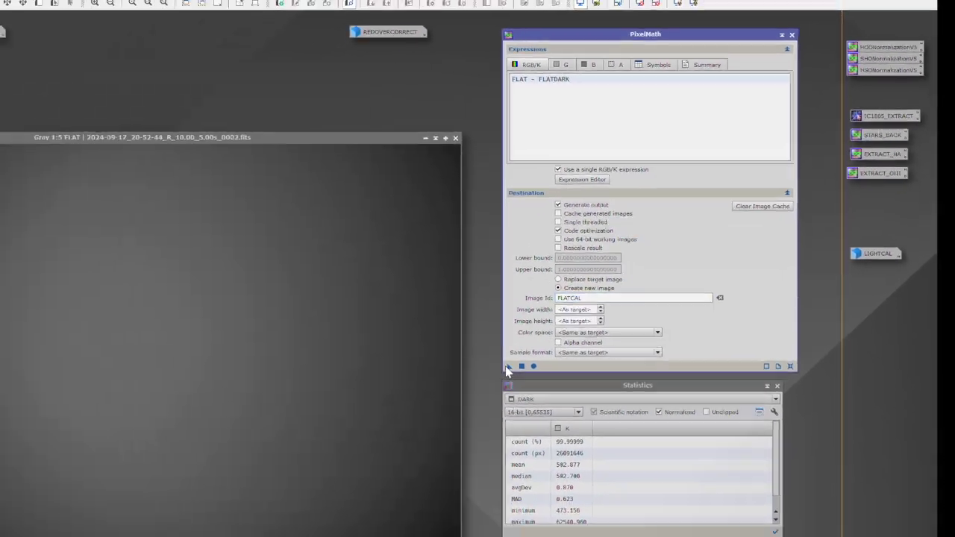
pyautogui.moveTo(507, 368); pyautogui.dragTo(335, 320)
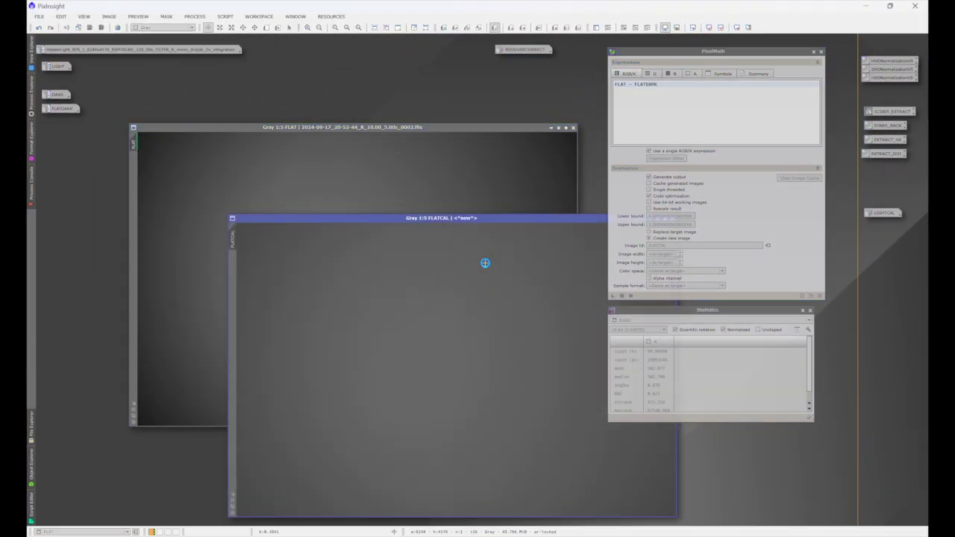
pyautogui.moveTo(510, 218); pyautogui.dragTo(417, 165)
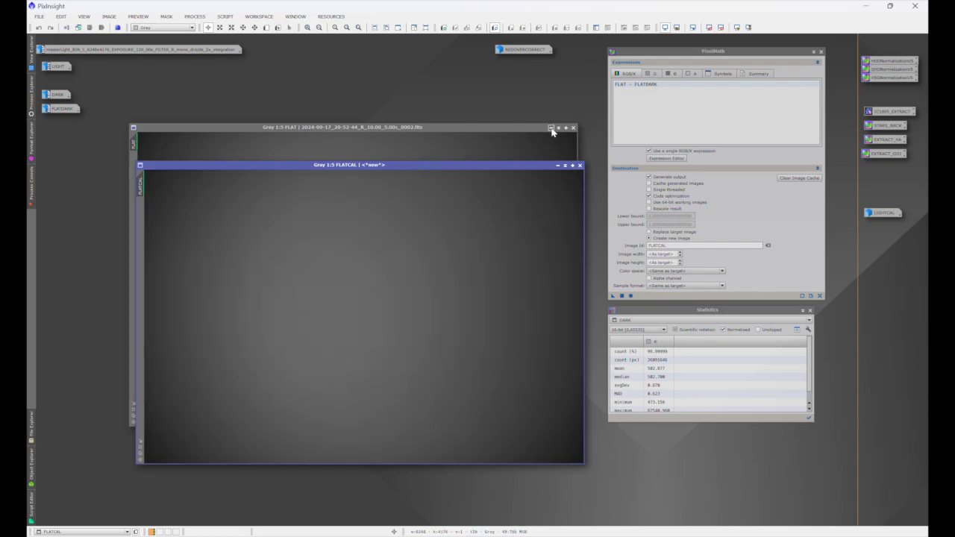
# - Minimize the FLAT and FLATCAL images, and park the FLATCAL icon below the LIGHTCAL icon
pyautogui.click(551, 129)
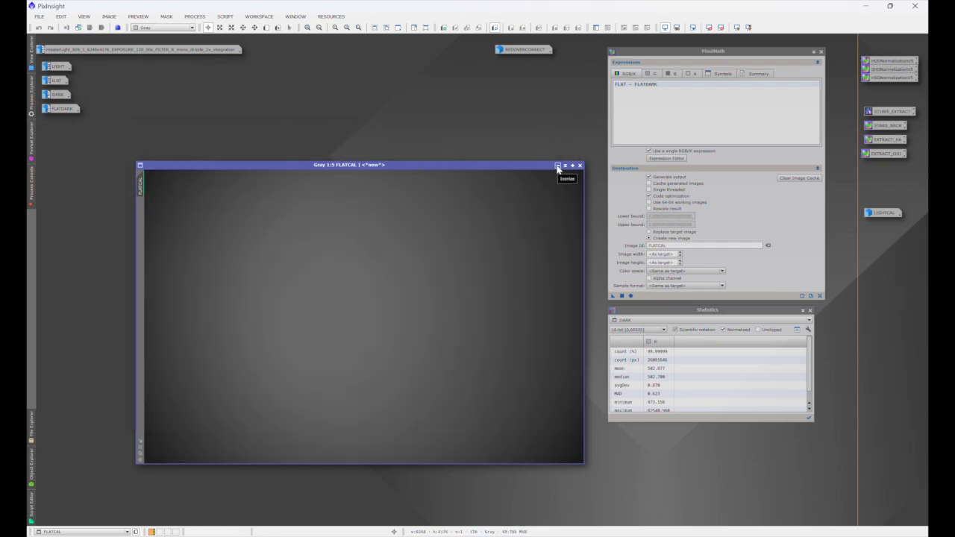
pyautogui.click(557, 169)
pyautogui.moveTo(373, 319); pyautogui.dragTo(878, 231)
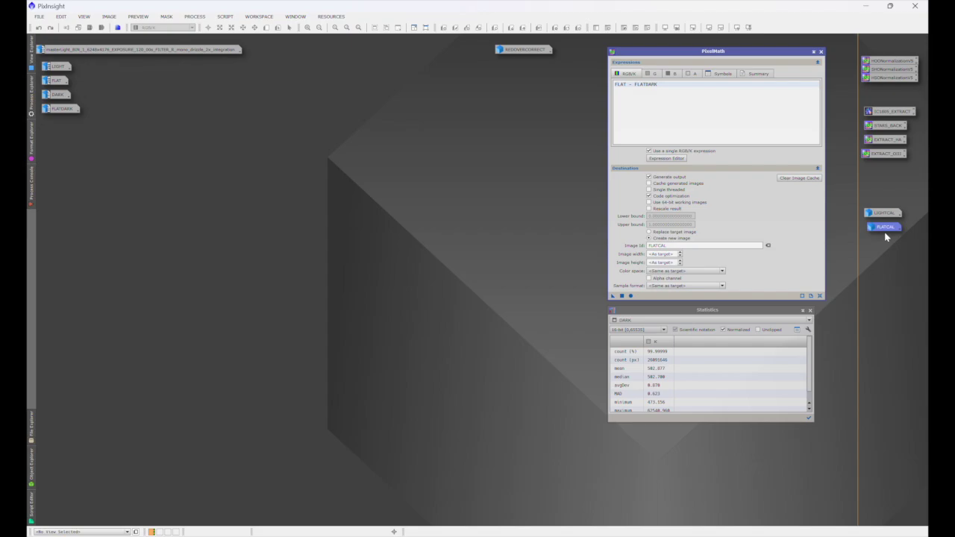
# - Open the LIGHTCAL image and enter the PixelMath expression LIGHTCAL * median(FLATCAL) / FLATCAL
pyautogui.doubleClick(882, 213)
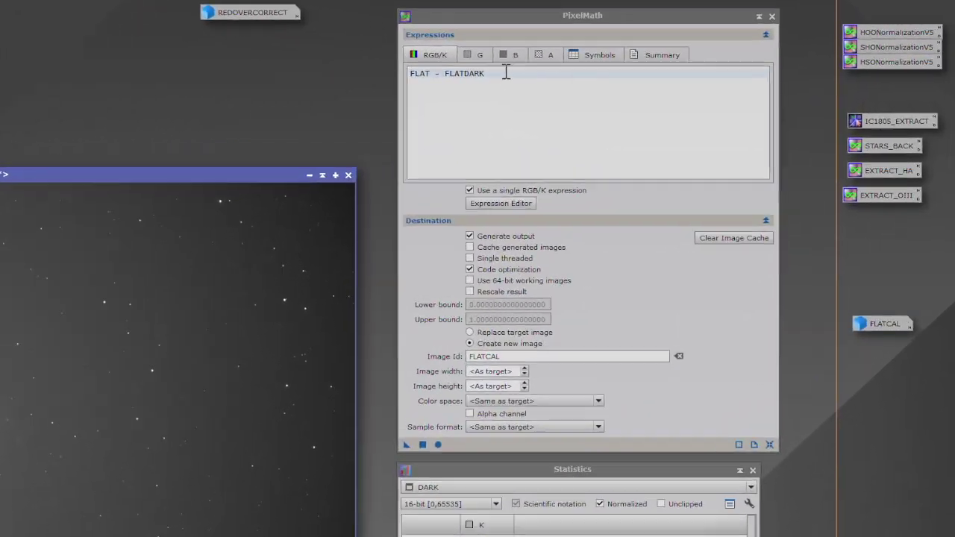
pyautogui.tripleClick(669, 83)
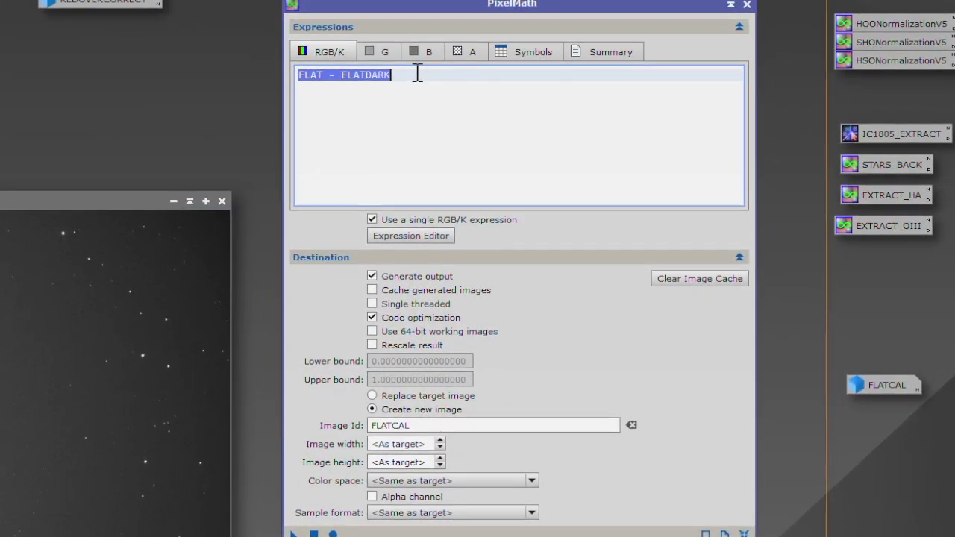
pyautogui.write('LIGHTCAL * ')
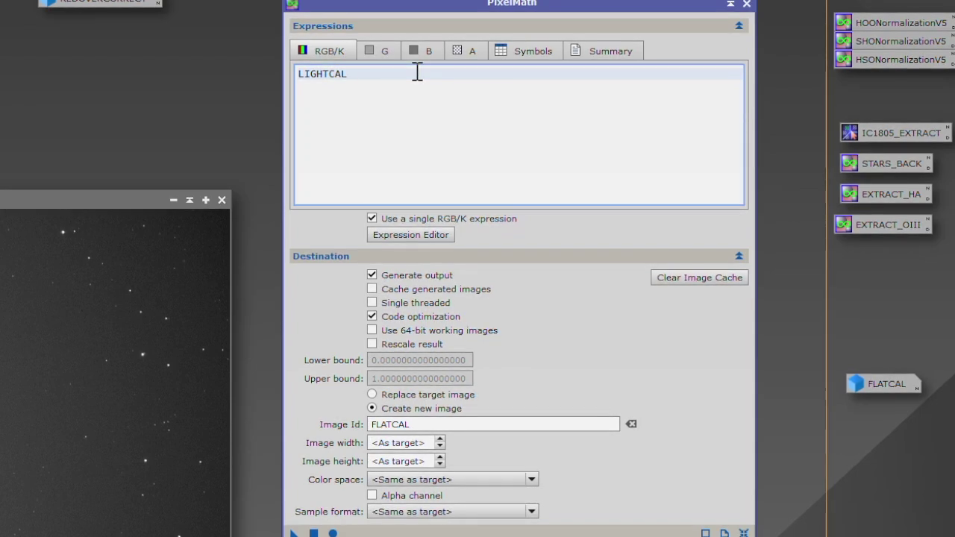
pyautogui.write('median(FLAT')
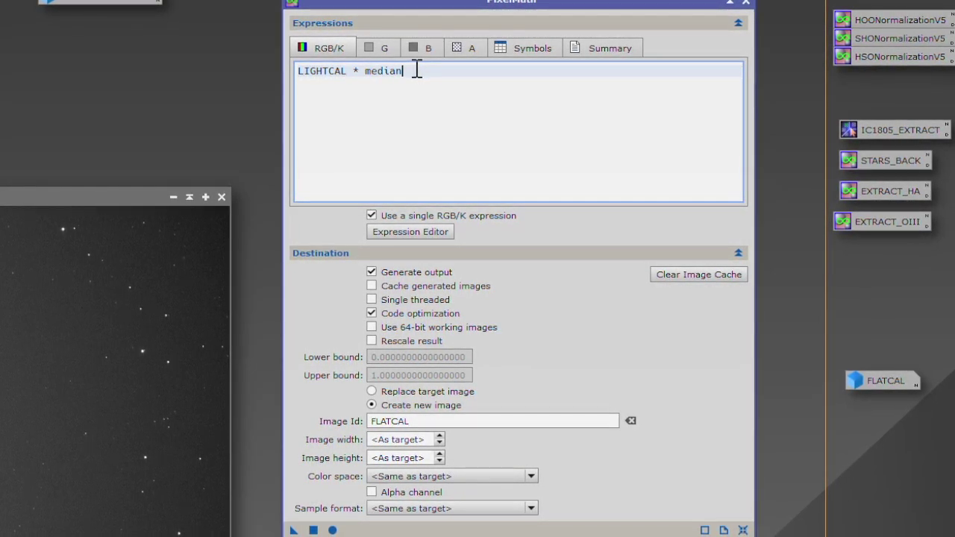
pyautogui.write('CAL) / ')
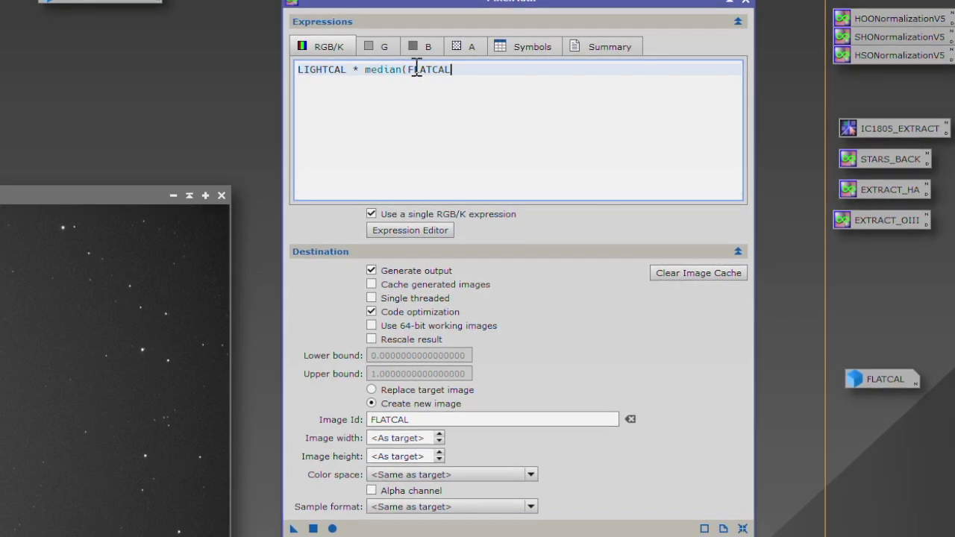
pyautogui.write('FLATCAL')
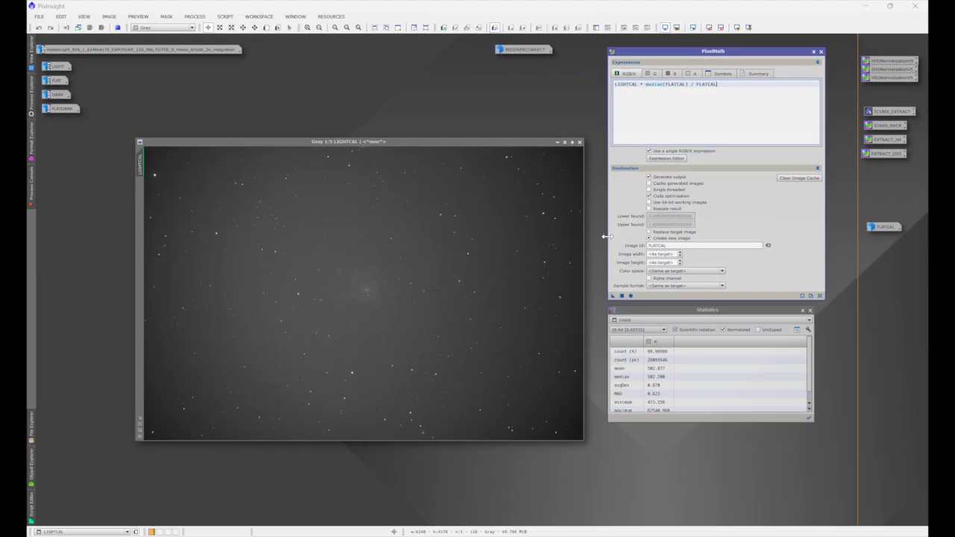
# - Briefly view FLATCAL, and apply the PixelMath expression to LIGHTCAL, creating a new image with the Id MASTERLIGHT
pyautogui.doubleClick(882, 229)
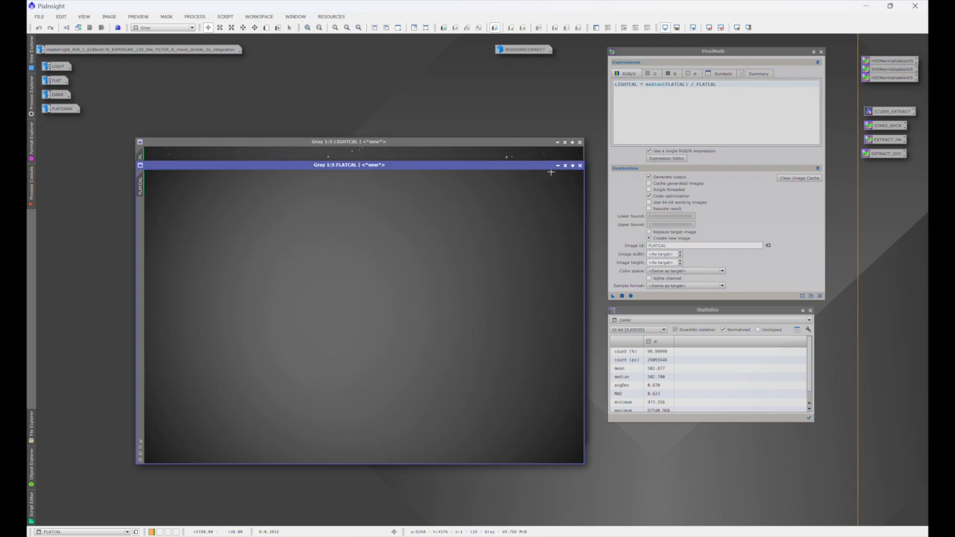
pyautogui.click(558, 165)
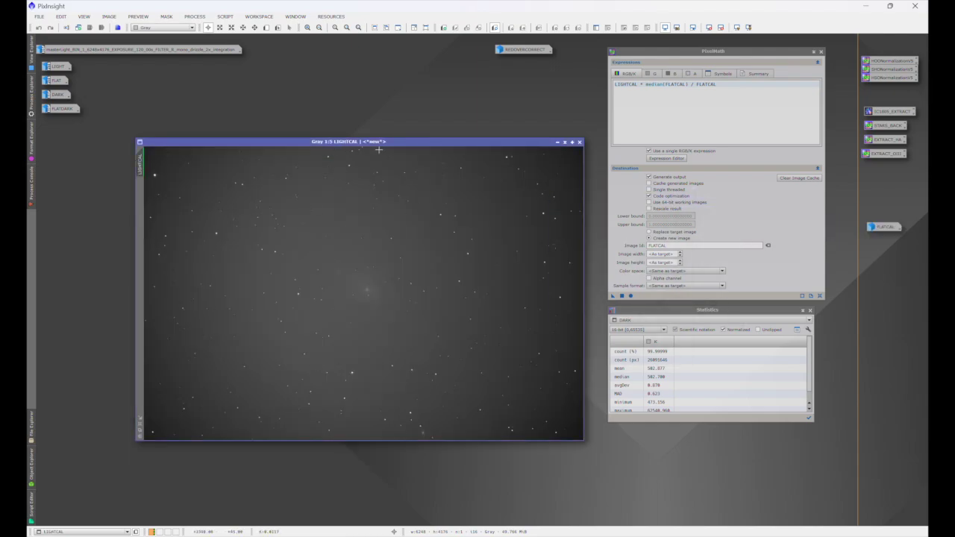
pyautogui.doubleClick(669, 246)
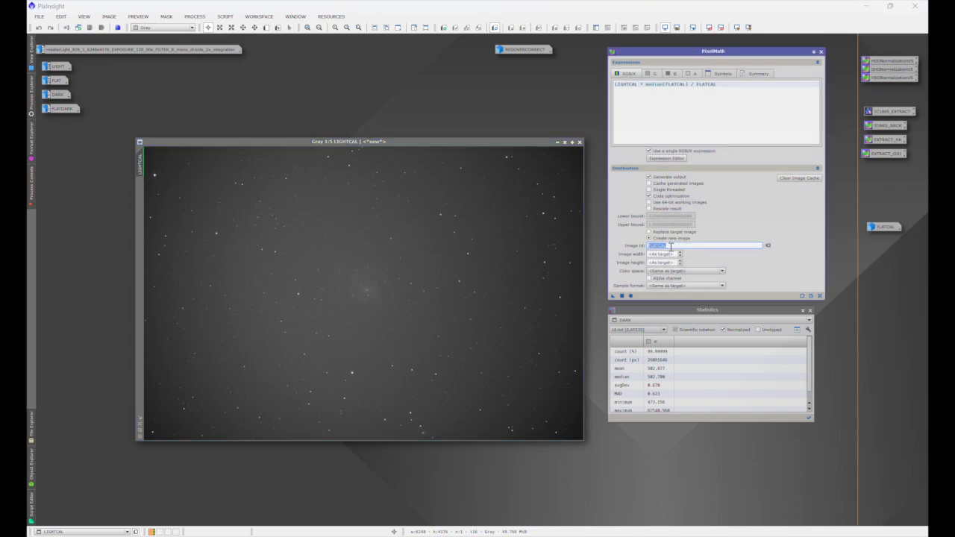
pyautogui.write('MASTERLIGHT')
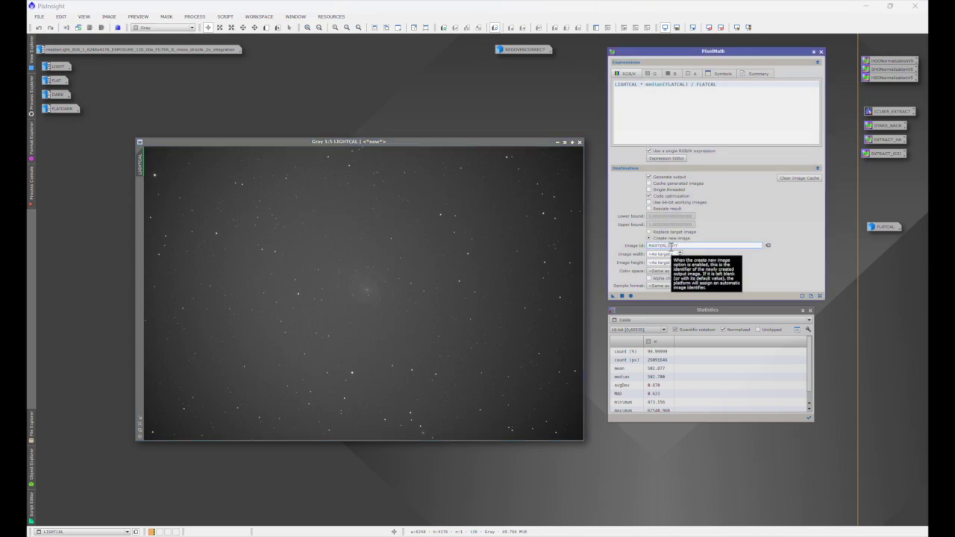
pyautogui.moveTo(613, 295); pyautogui.dragTo(476, 271)
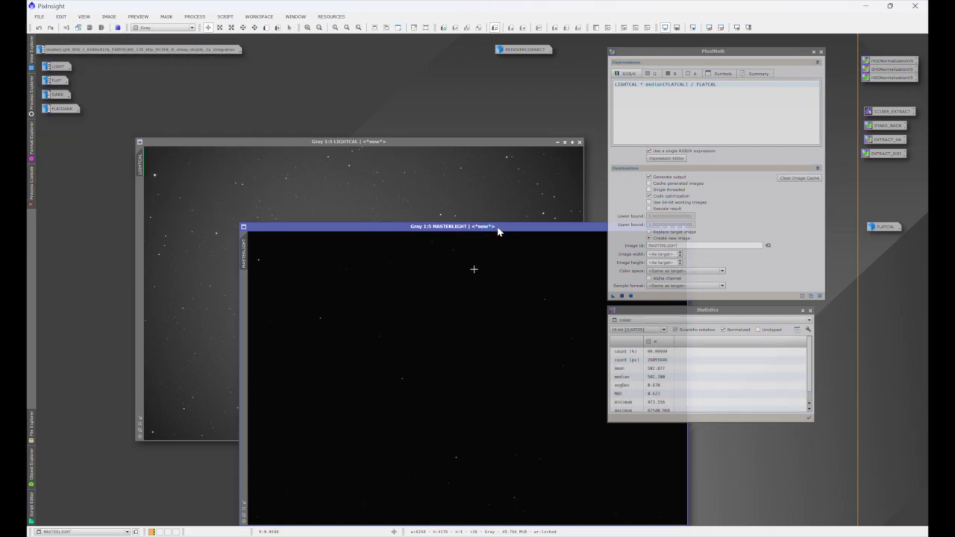
# - Minimize LIGHTCAL, move the MASTERLIGHT image into its place, and auto-stretch the MASTERLIGHT display
pyautogui.moveTo(498, 231); pyautogui.dragTo(384, 166)
pyautogui.click(557, 142)
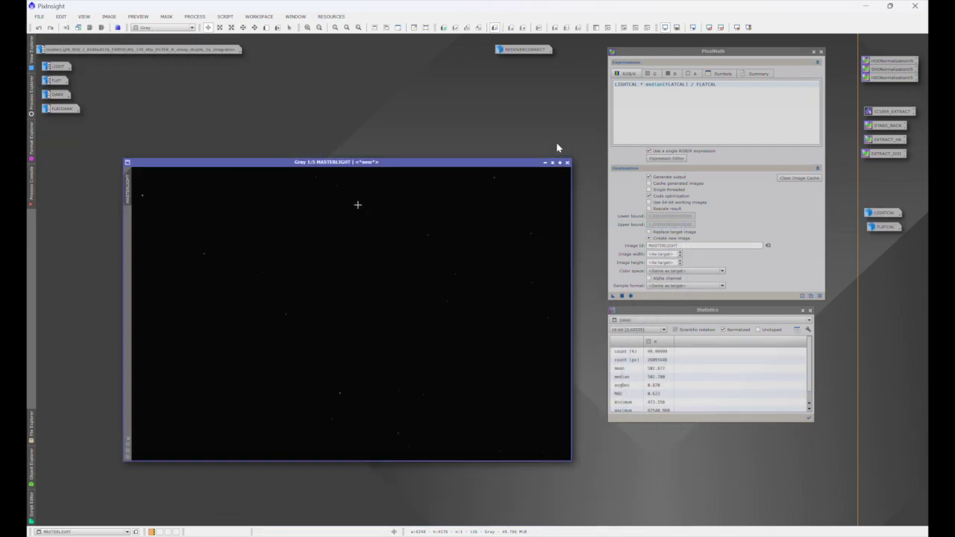
pyautogui.moveTo(469, 162); pyautogui.dragTo(485, 141)
pyautogui.hotkey('ctrl', 'a')
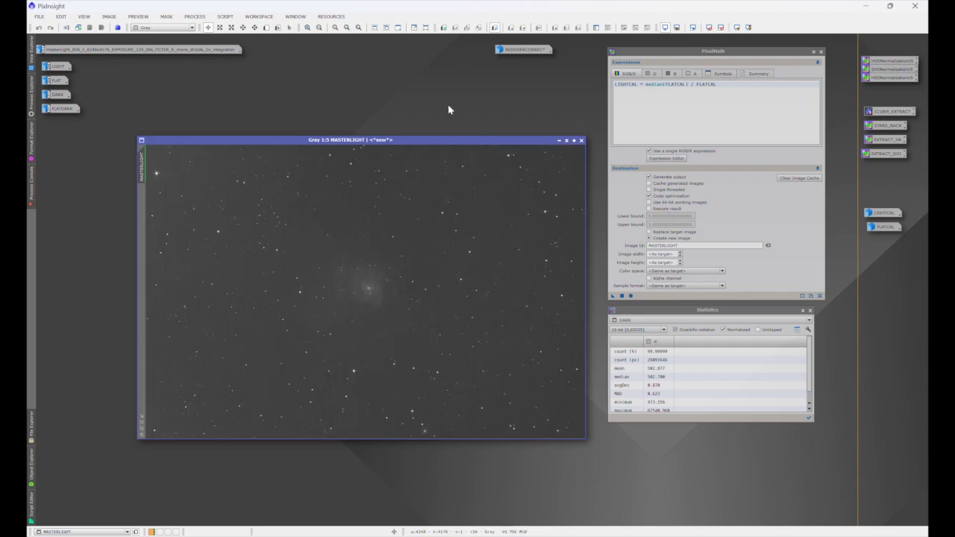
# - Reopen LIGHTCAL and place it side by side with MASTERLIGHT for comparison
pyautogui.doubleClick(870, 213)
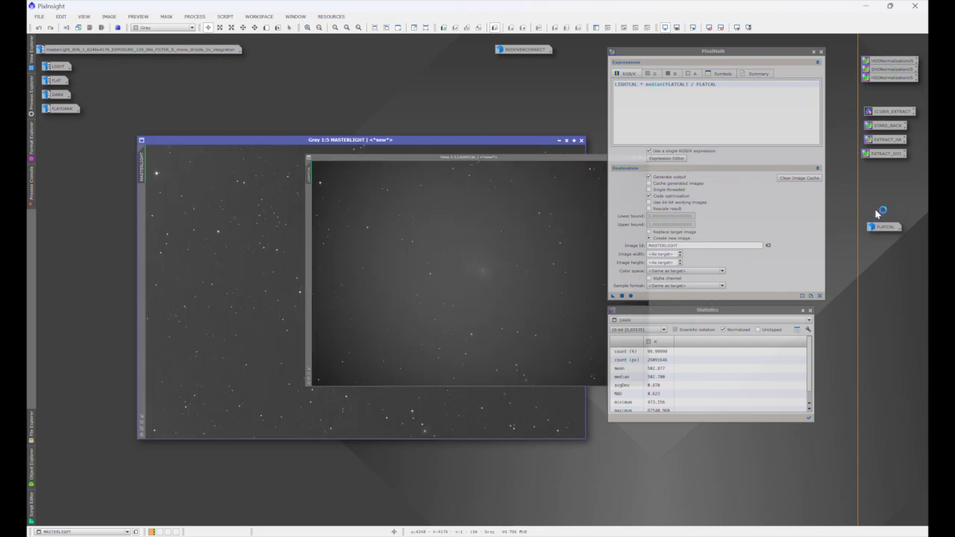
pyautogui.moveTo(443, 145); pyautogui.dragTo(712, 140)
pyautogui.moveTo(395, 139); pyautogui.dragTo(291, 141)
pyautogui.moveTo(522, 144); pyautogui.dragTo(576, 145)
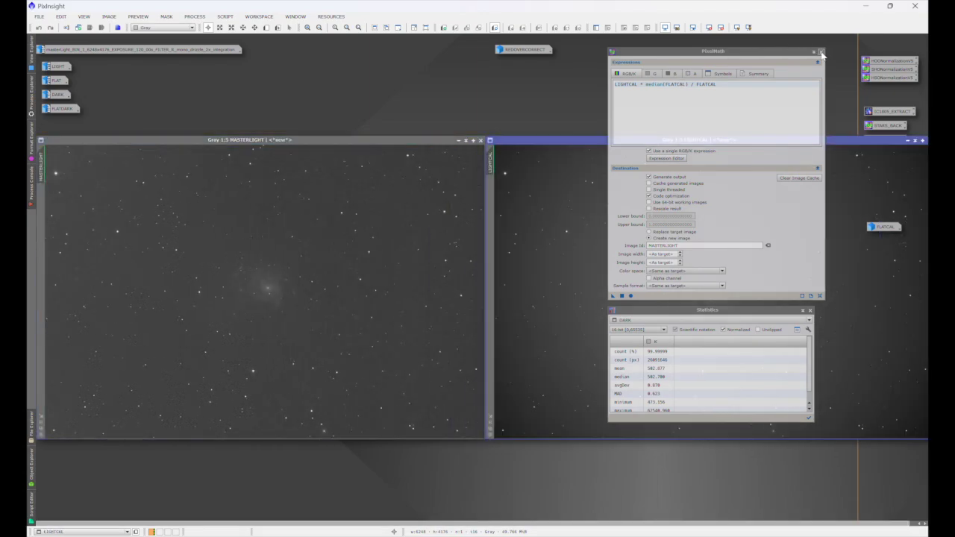
# - Clear the view of the two images by closing PixelMath and moving the Statistics window and the FLATCAL icon away
pyautogui.click(820, 51)
pyautogui.moveTo(729, 312); pyautogui.dragTo(733, 29)
pyautogui.moveTo(884, 227); pyautogui.dragTo(890, 472)
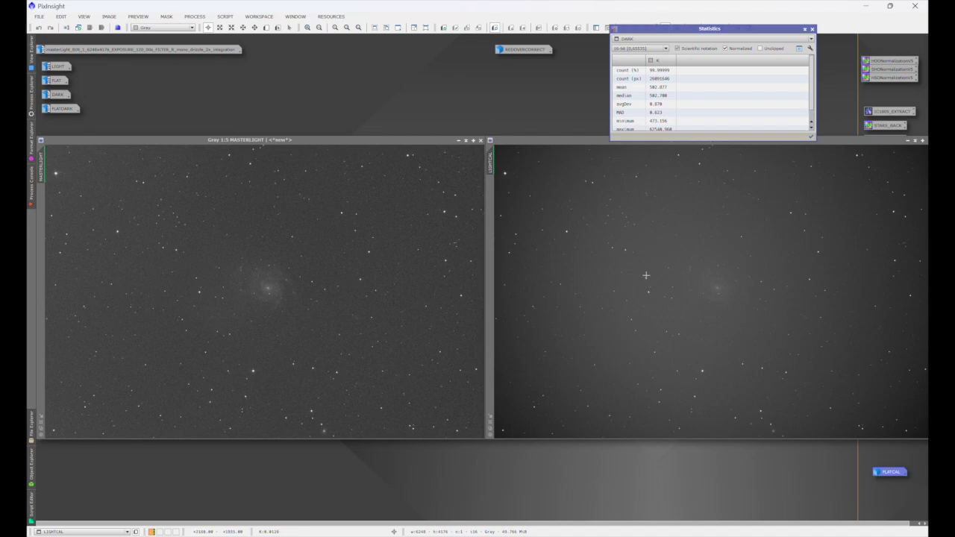
# - Open REDOVERCORRECT to compare it with the calibrated result, and minimize both REDOVERCORRECT and LIGHTCAL
pyautogui.doubleClick(515, 49)
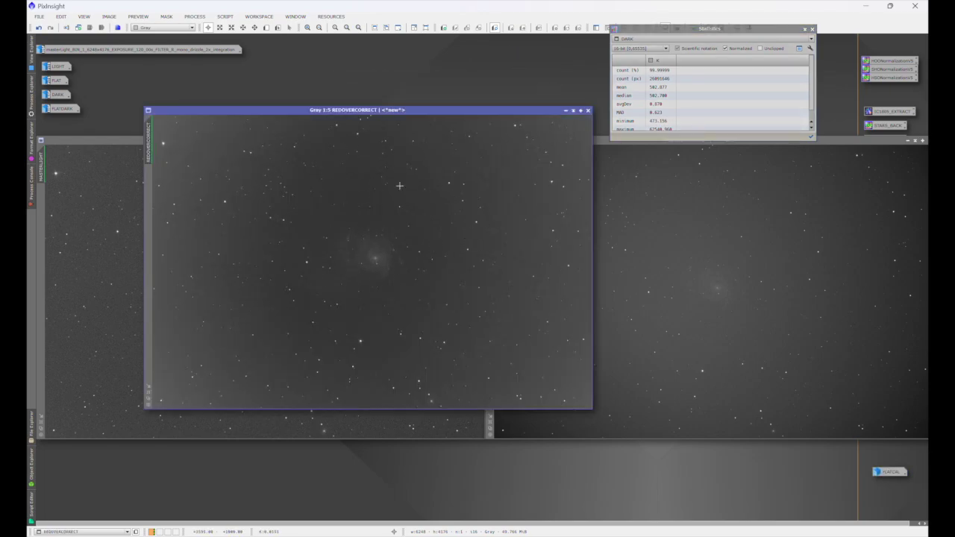
pyautogui.click(565, 111)
pyautogui.click(652, 141)
pyautogui.moveTo(590, 141); pyautogui.dragTo(443, 177)
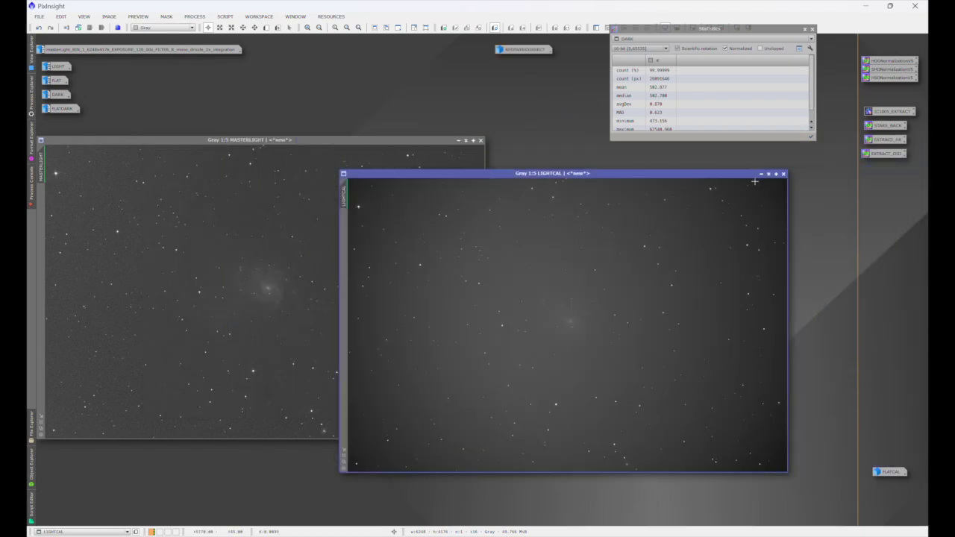
pyautogui.click(760, 174)
# - Minimize MASTERLIGHT, park its icon beside the REDOVERCORRECT icon, and shift the LIGHTCAL icon slightly down
pyautogui.moveTo(419, 145); pyautogui.dragTo(602, 175)
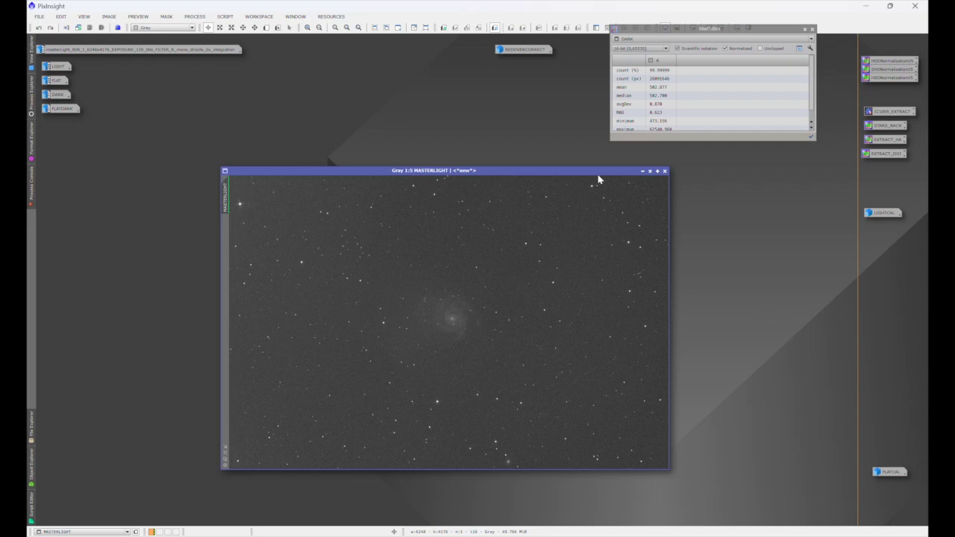
pyautogui.click(642, 174)
pyautogui.moveTo(469, 322); pyautogui.dragTo(461, 51)
pyautogui.moveTo(881, 211); pyautogui.dragTo(879, 224)
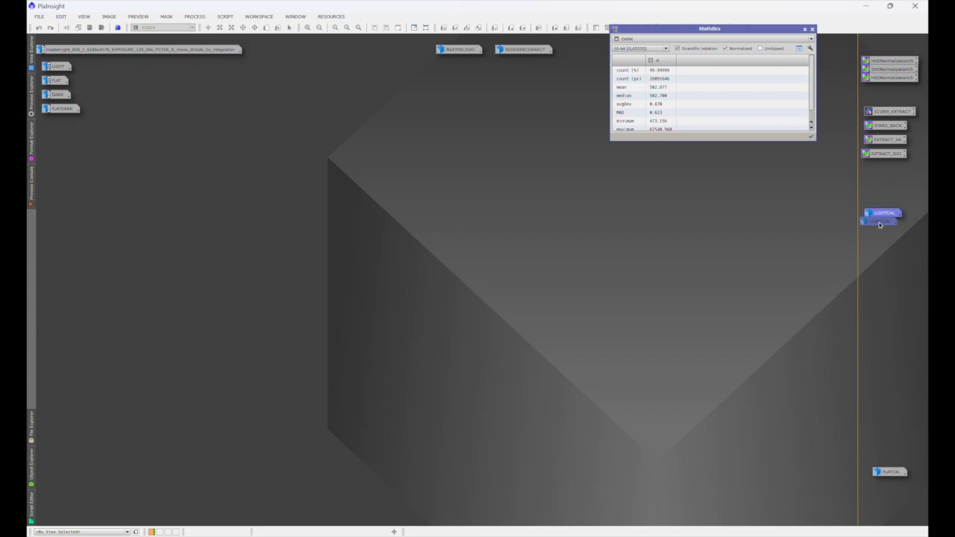
# - Open the original LIGHT image, move it toward the middle of the workspace, and place the Statistics window beside it
pyautogui.doubleClick(60, 68)
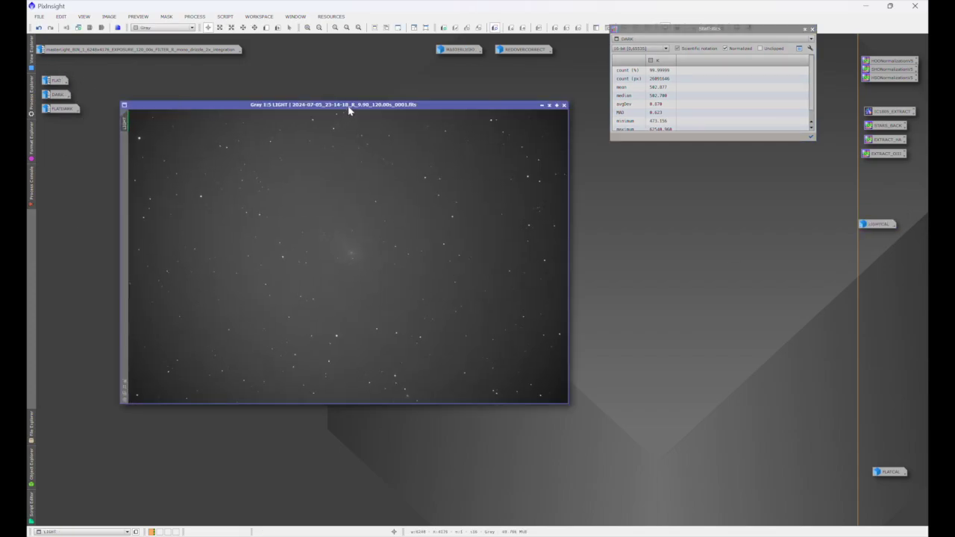
pyautogui.moveTo(348, 107); pyautogui.dragTo(426, 147)
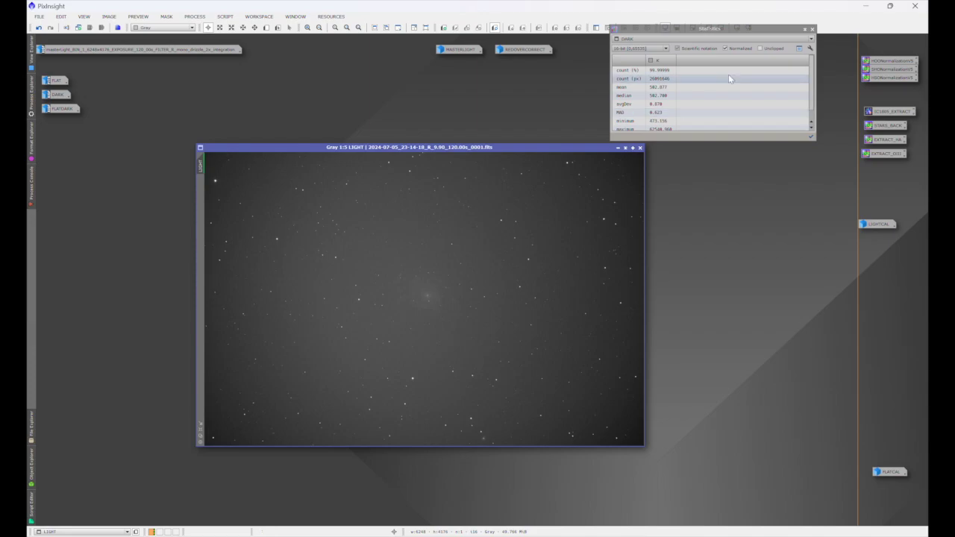
pyautogui.moveTo(715, 29); pyautogui.dragTo(758, 316)
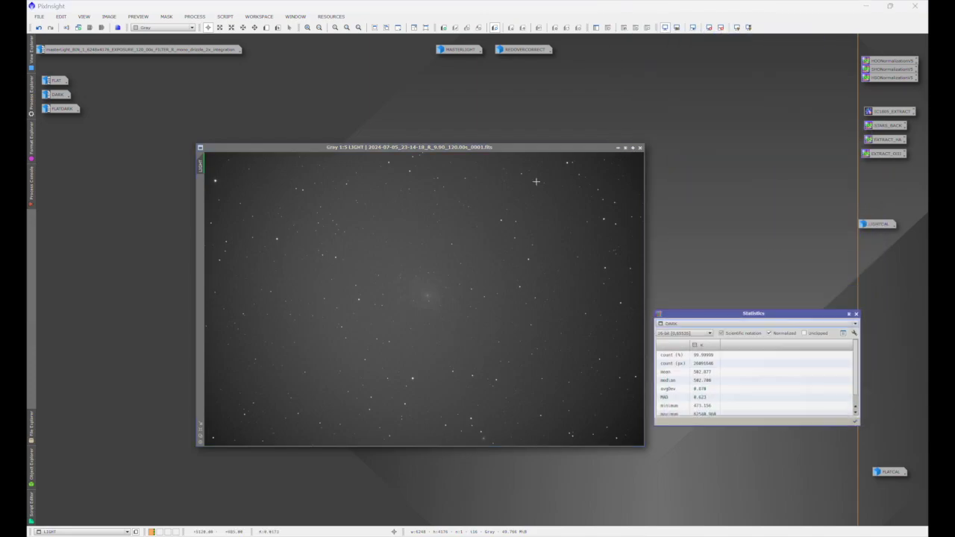
# - Reopen the PixelMath process, and arrange the LIGHT image beside it and the Statistics window below it
pyautogui.click(195, 17)
pyautogui.moveTo(219, 29)
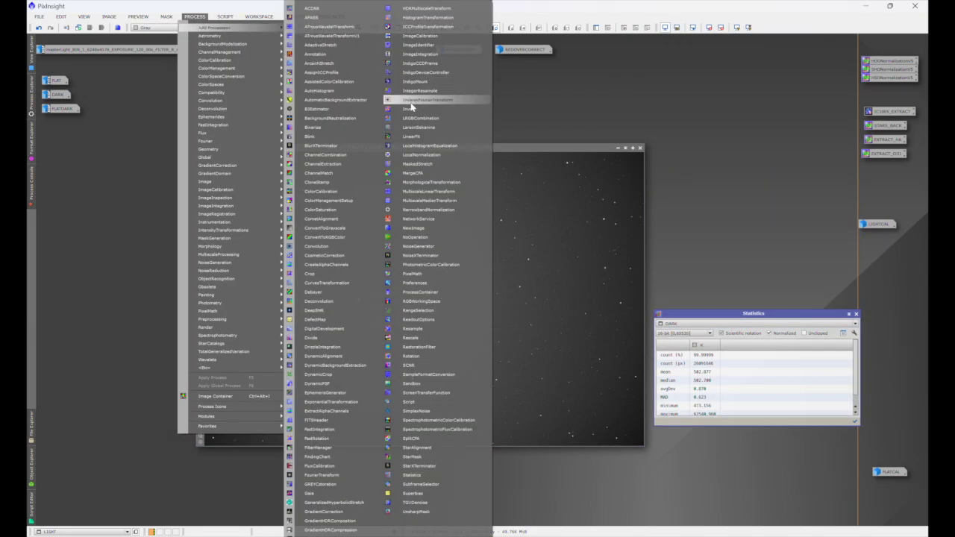
pyautogui.click(409, 273)
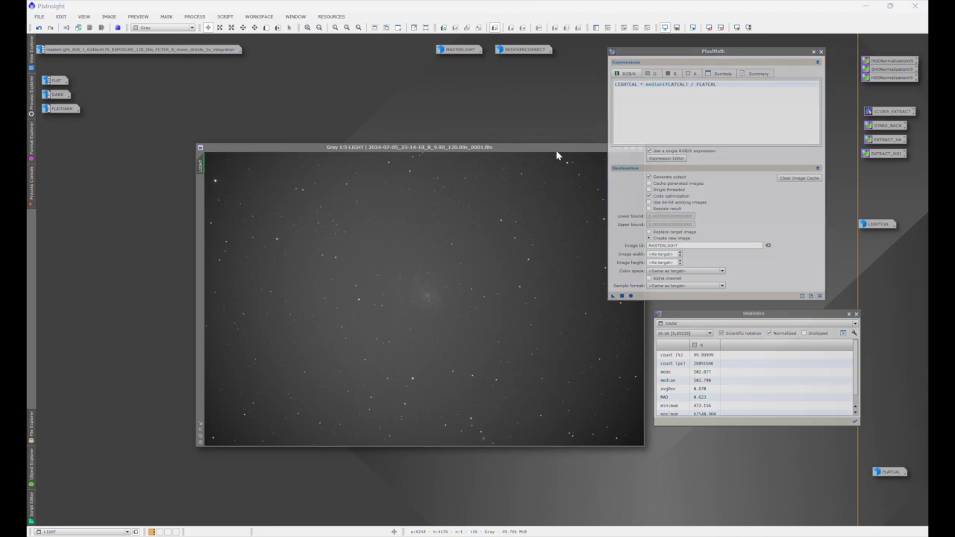
pyautogui.moveTo(559, 148); pyautogui.dragTo(482, 127)
pyautogui.moveTo(736, 319); pyautogui.dragTo(689, 310)
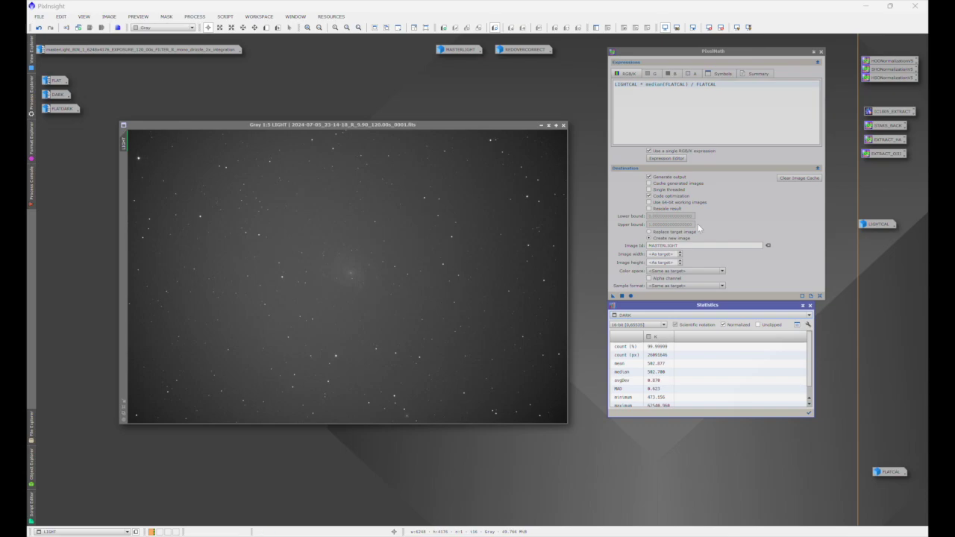
# - View LIGHTCAL and FLATCAL one after the other, minimize both, and park the FLATCAL icon below the LIGHTCAL icon
pyautogui.doubleClick(879, 224)
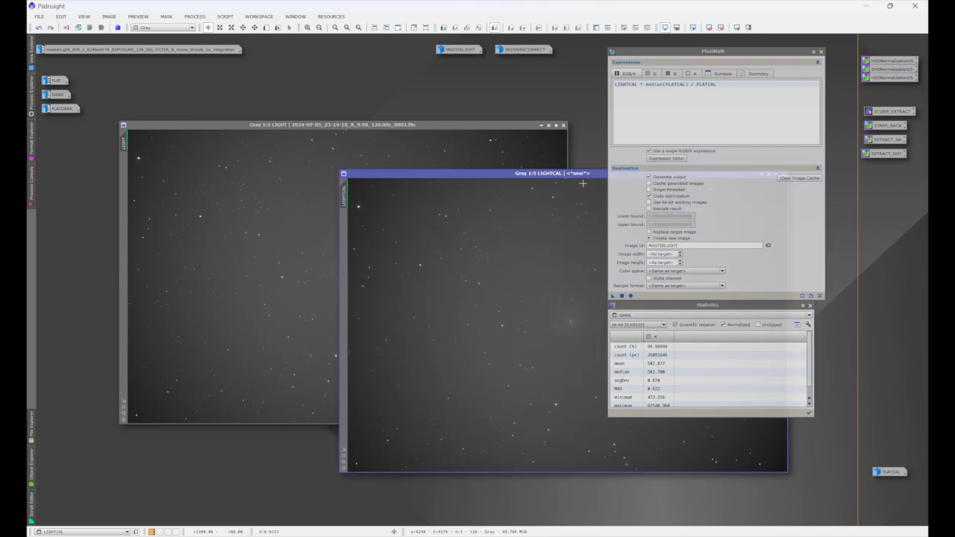
pyautogui.moveTo(567, 175); pyautogui.dragTo(545, 174)
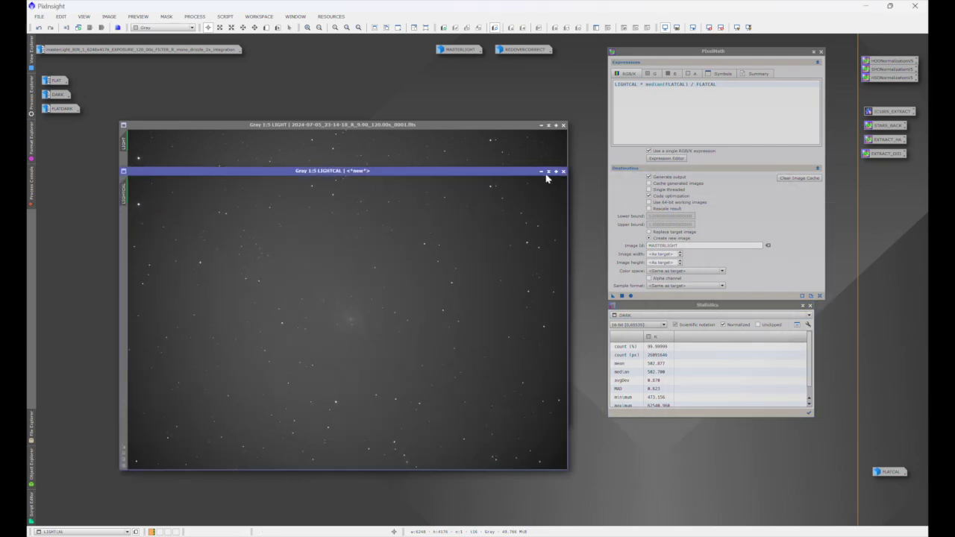
pyautogui.click(585, 188)
pyautogui.moveTo(890, 471); pyautogui.dragTo(426, 222)
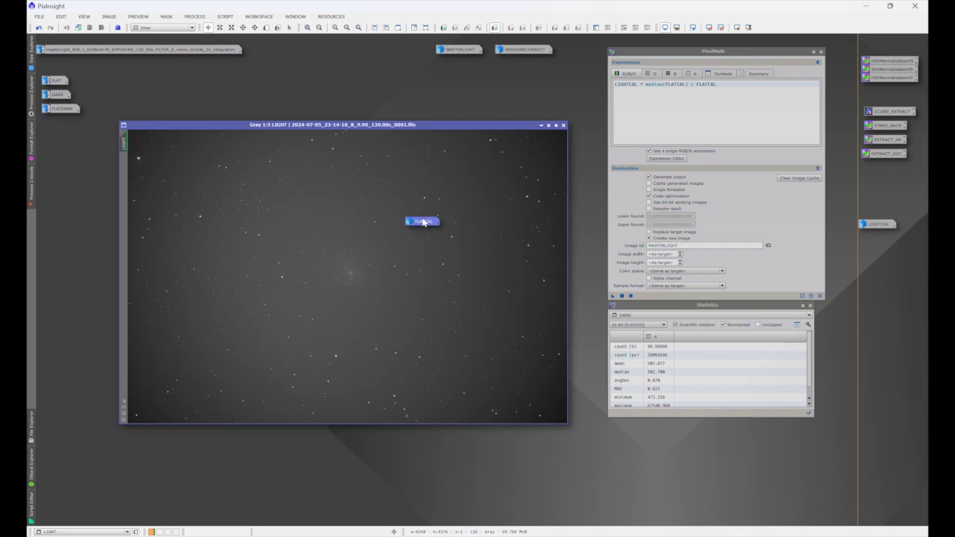
pyautogui.doubleClick(426, 223)
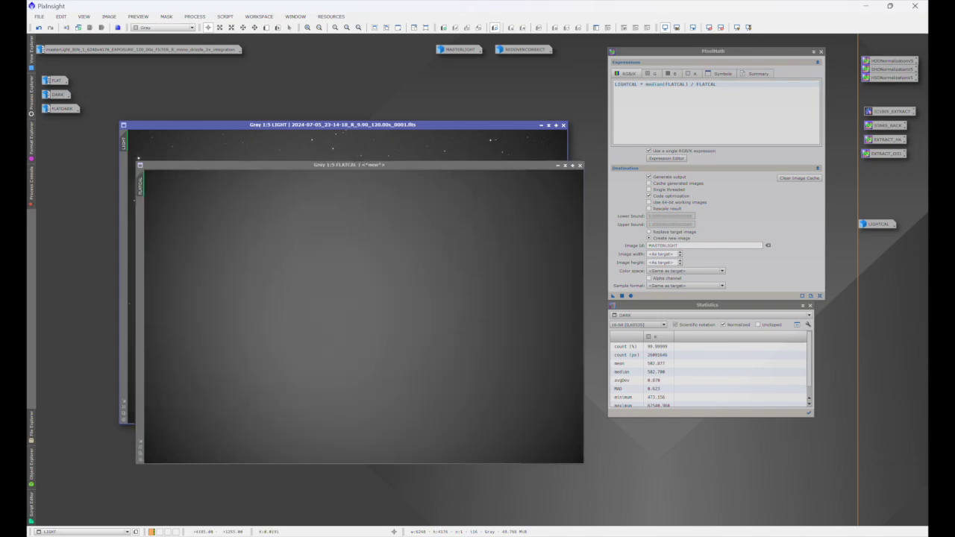
pyautogui.click(557, 165)
pyautogui.moveTo(422, 222); pyautogui.dragTo(874, 255)
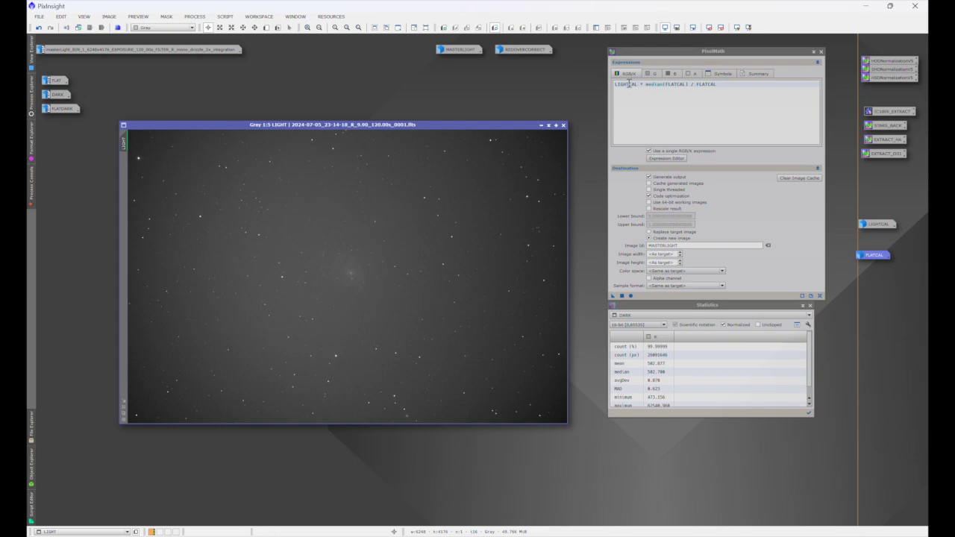
# - Apply the PixelMath expression LIGHT * median(FLATCAL) / FLATCAL to the LIGHT image, with output to a new image LIGHT2
pyautogui.click(629, 84)
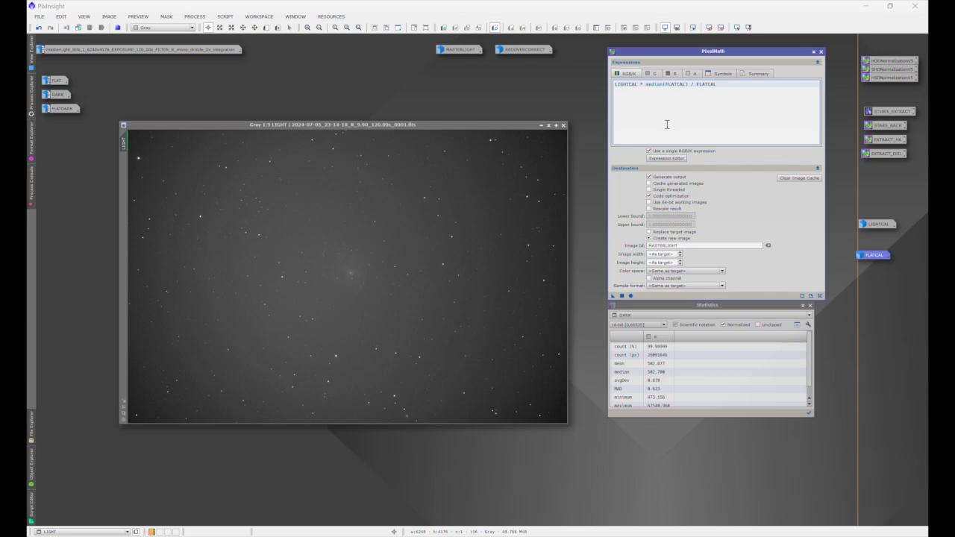
pyautogui.press('Delete')
pyautogui.press('Delete')
pyautogui.press('Delete')
pyautogui.click(677, 245)
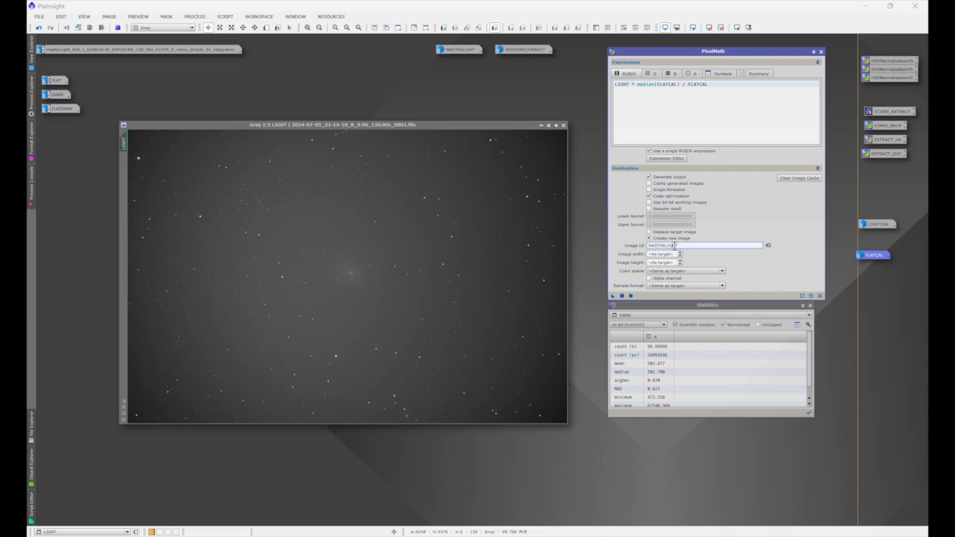
pyautogui.doubleClick(682, 246)
pyautogui.write('LIGHT2')
pyautogui.moveTo(613, 296); pyautogui.dragTo(438, 258)
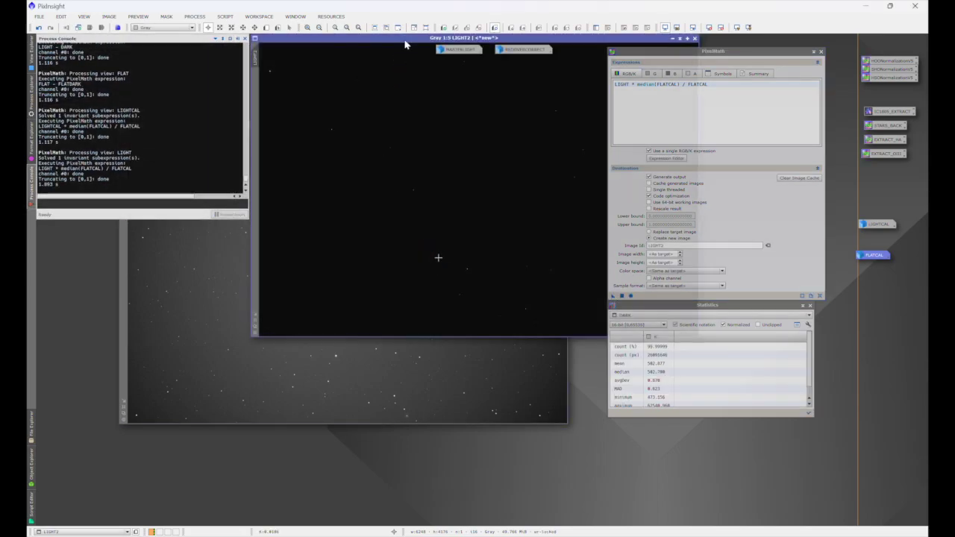
# - Move LIGHT2 over the LIGHT image, auto-stretch it to examine the flat overcorrection, and close it
pyautogui.moveTo(405, 39); pyautogui.dragTo(276, 147)
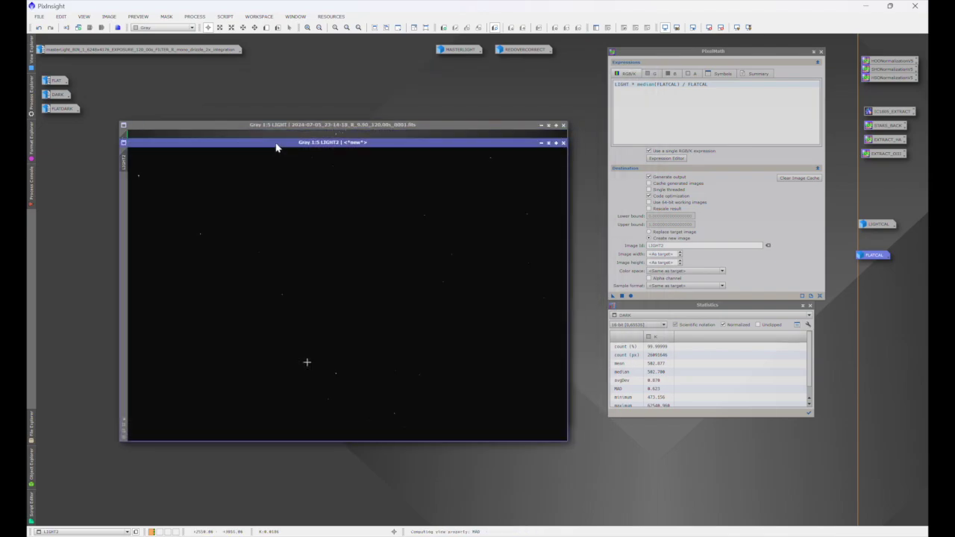
pyautogui.hotkey('ctrl', 'a')
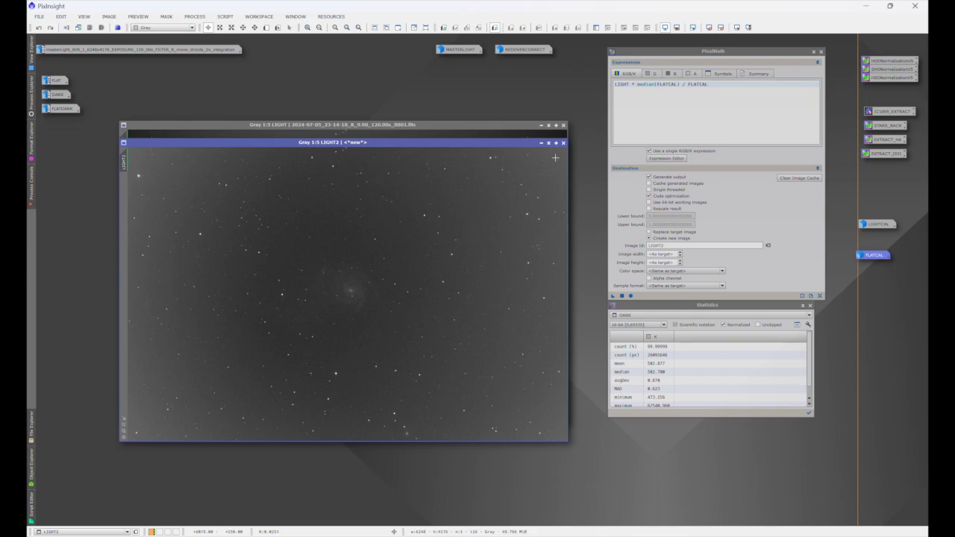
pyautogui.click(564, 144)
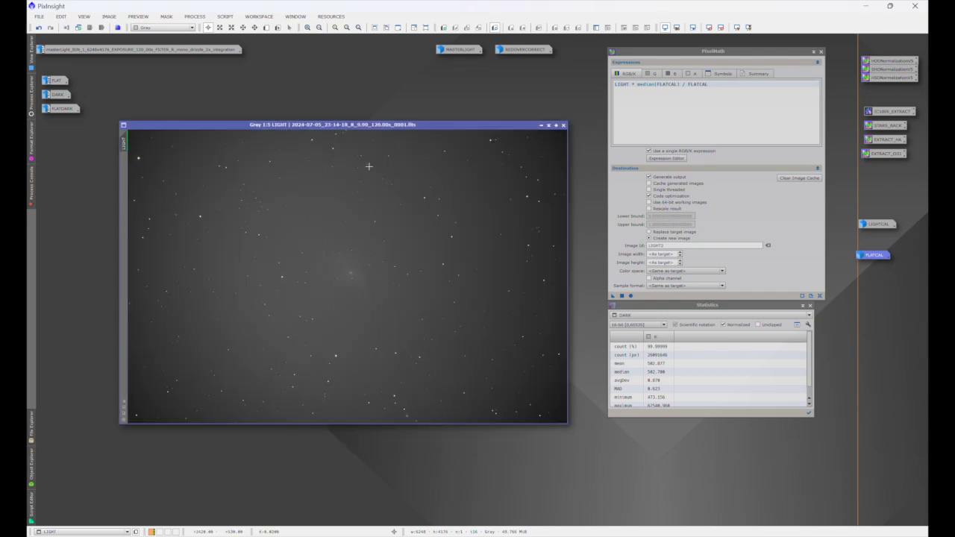
# - Minimize the LIGHT image and delete the parked LIGHTCAL and FLATCAL images
pyautogui.click(541, 126)
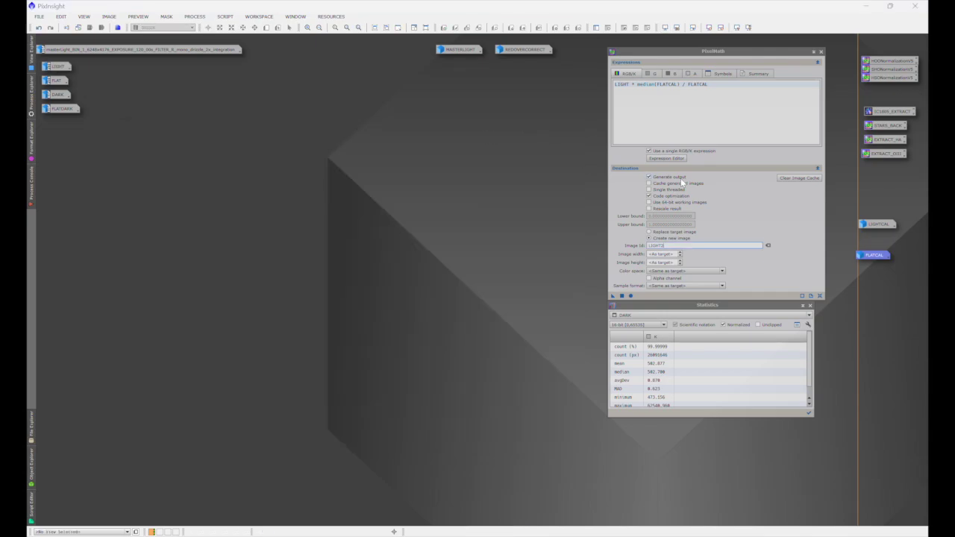
pyautogui.click(878, 223)
pyautogui.rightClick(879, 222)
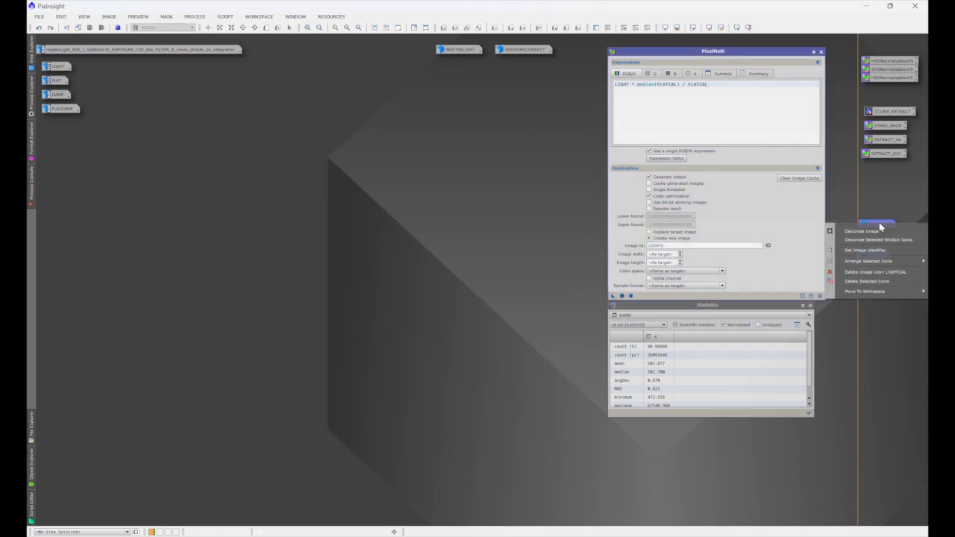
pyautogui.click(869, 271)
# - Open DARK and apply the PixelMath expression DARK * .5 to it, with output to a new image DARKER
pyautogui.tripleClick(718, 84)
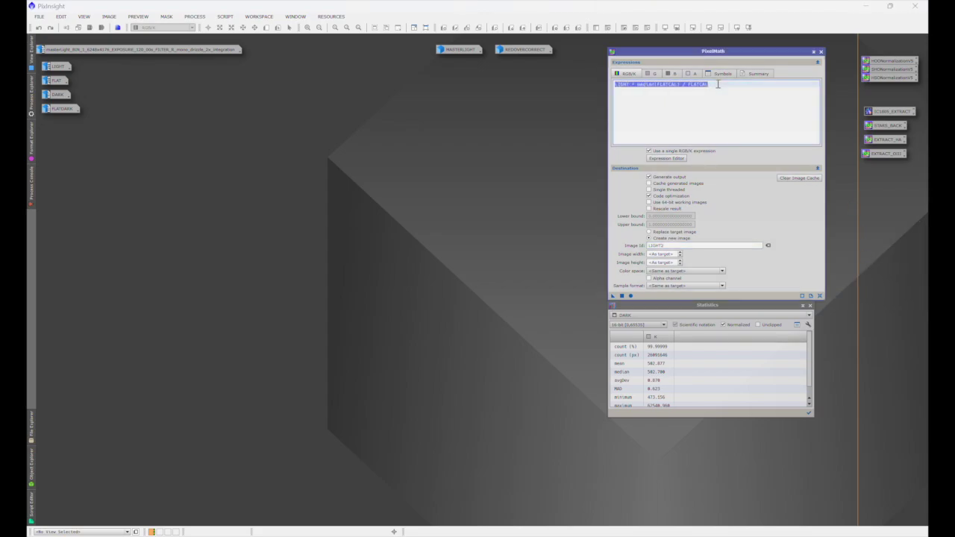
pyautogui.write('DARK * .5')
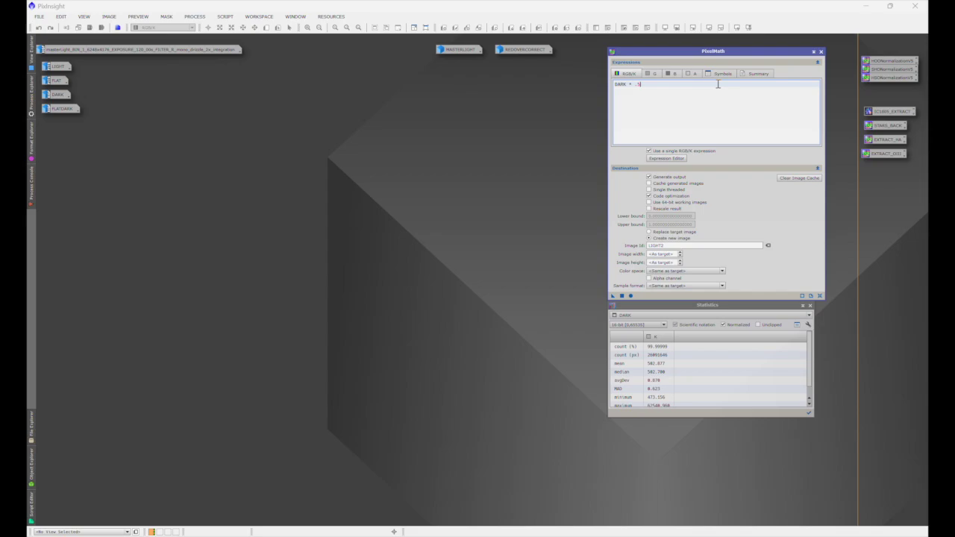
pyautogui.click(62, 97)
pyautogui.doubleClick(62, 96)
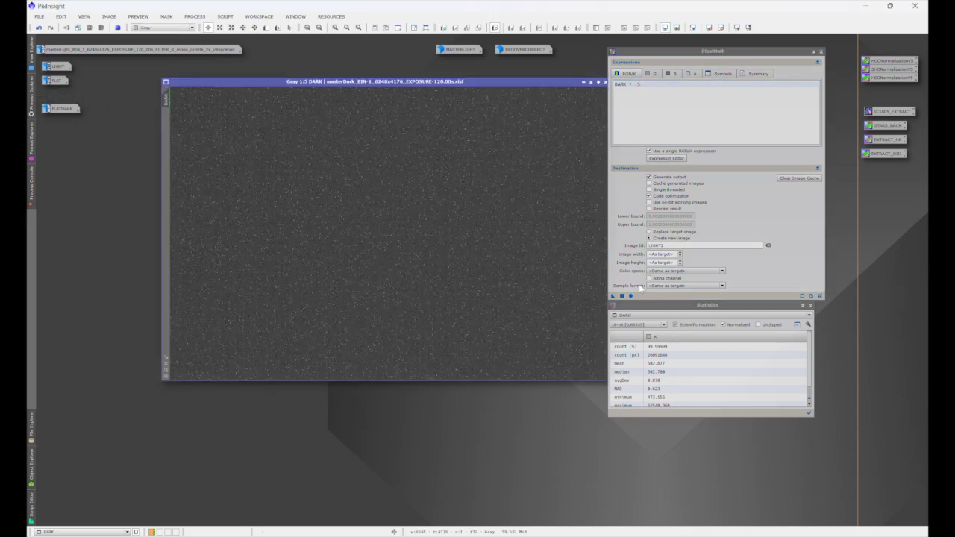
pyautogui.doubleClick(678, 245)
pyautogui.write('DARK50')
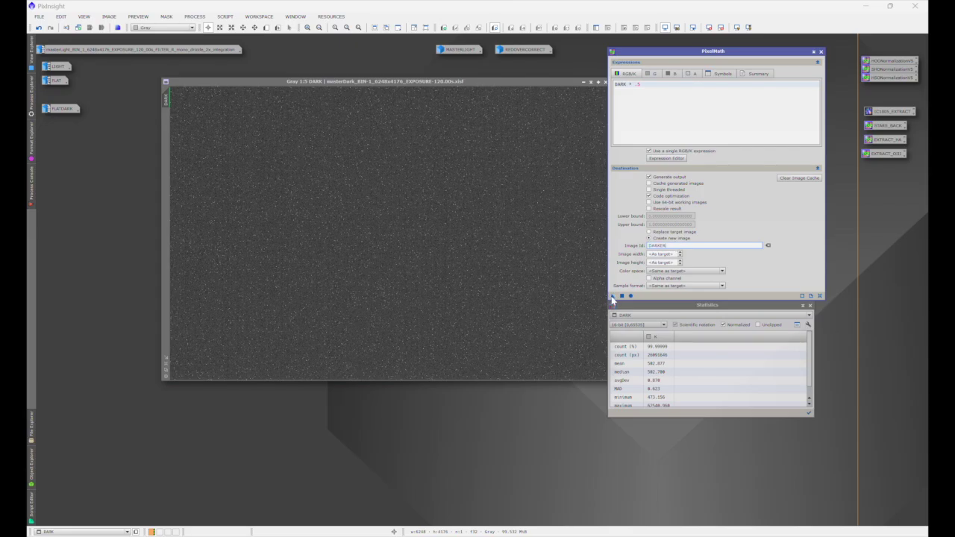
pyautogui.moveTo(613, 295); pyautogui.dragTo(465, 247)
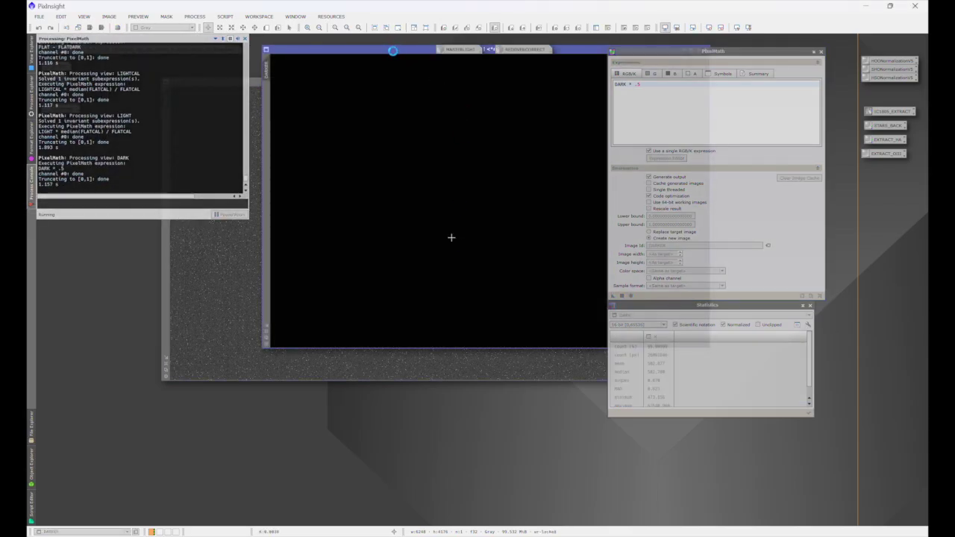
# - Move and auto-stretch DARKER, minimize it, park its icon below the process icons, and minimize DARK
pyautogui.moveTo(393, 55); pyautogui.dragTo(250, 148)
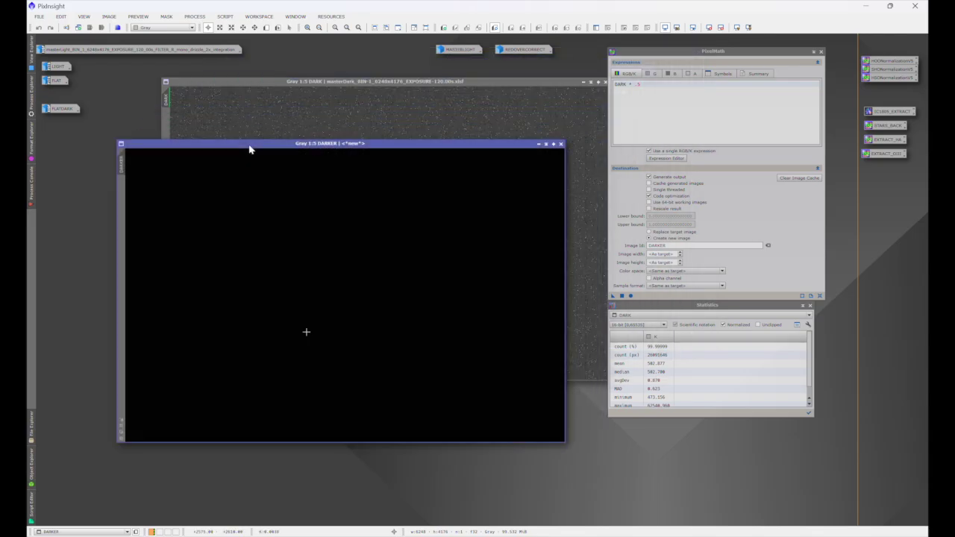
pyautogui.hotkey('ctrl', 'a')
pyautogui.click(539, 144)
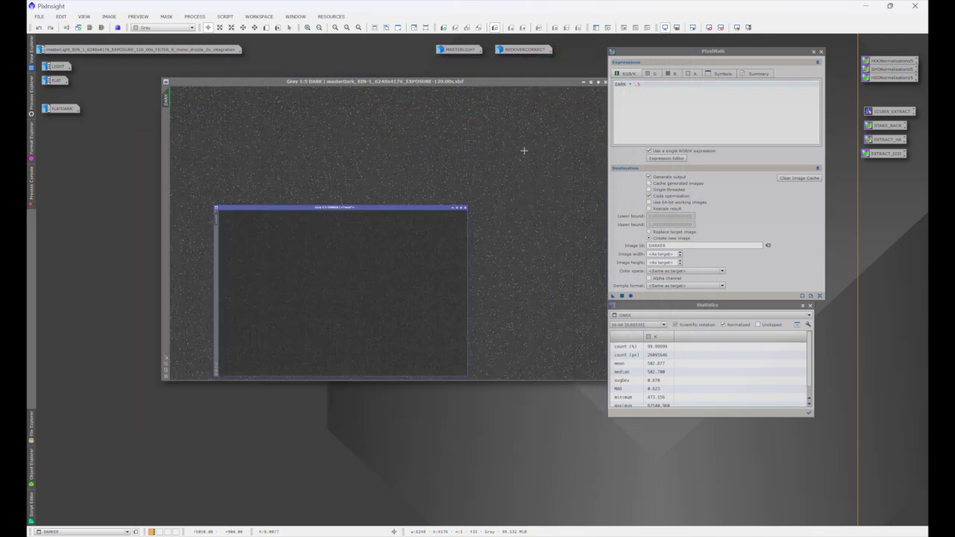
pyautogui.moveTo(362, 297); pyautogui.dragTo(887, 191)
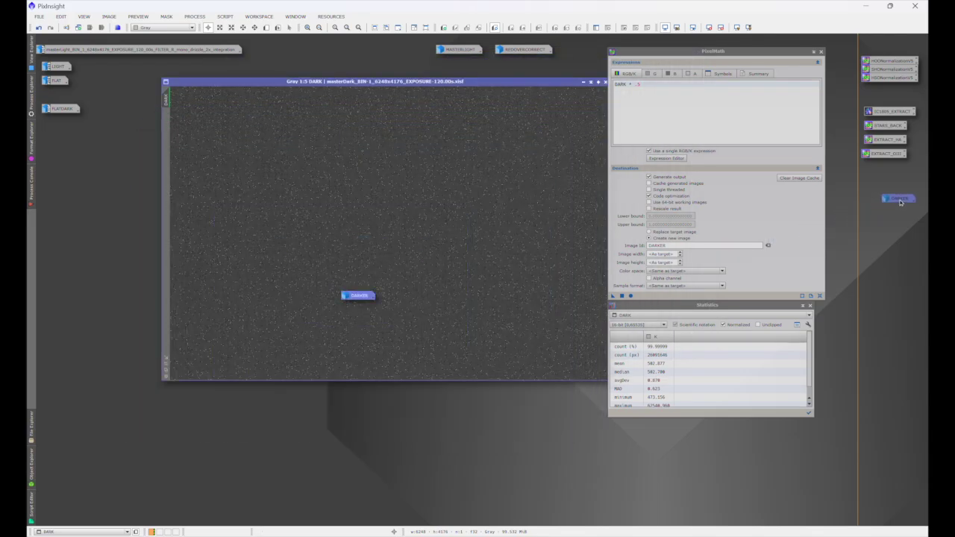
pyautogui.click(583, 82)
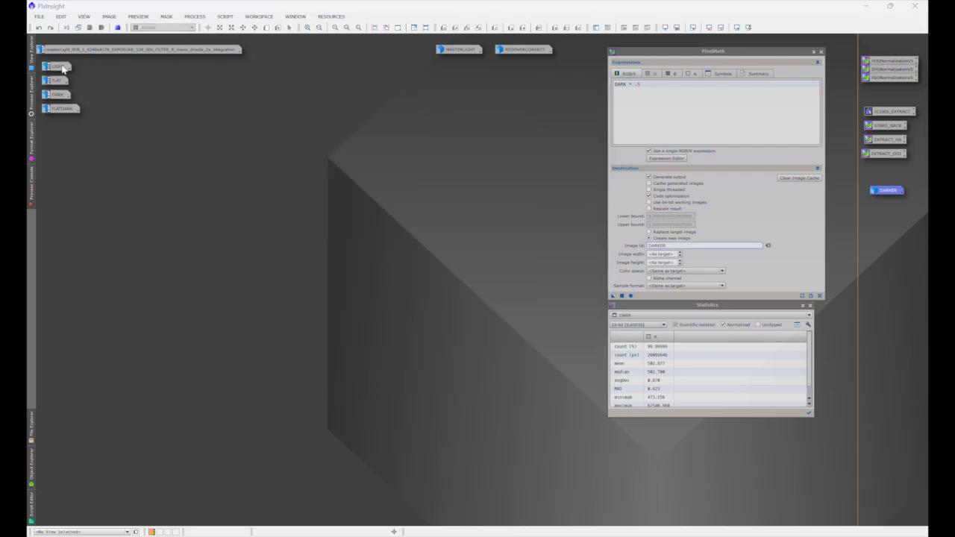
# - Open LIGHT and apply the PixelMath expression LIGHT - DARKER to it, with output to a new image LIGHTCAL
pyautogui.doubleClick(57, 66)
pyautogui.moveTo(389, 126); pyautogui.dragTo(401, 111)
pyautogui.click(644, 86)
pyautogui.hotkey('ctrl', 'a')
pyautogui.write('LIGHT')
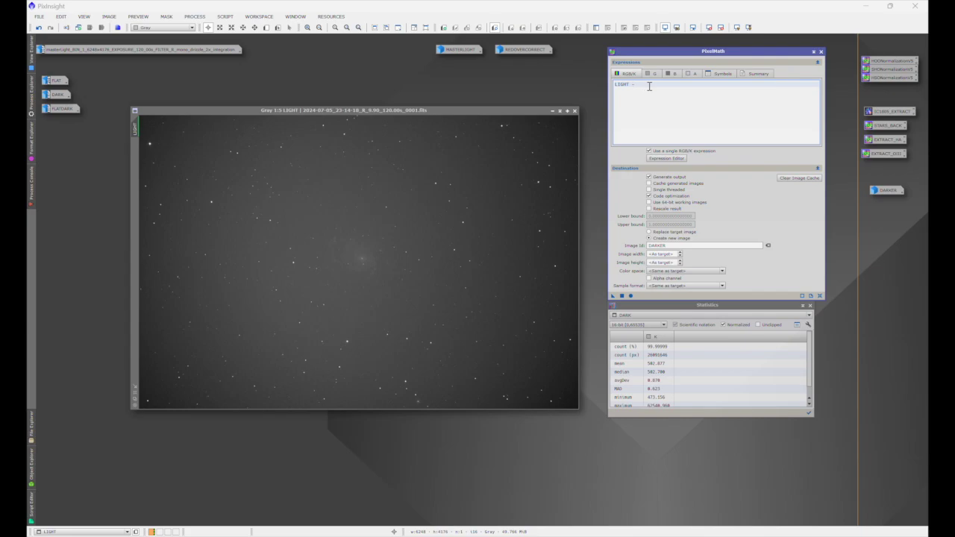
pyautogui.doubleClick(676, 245)
pyautogui.write('LIGHTCAL')
pyautogui.moveTo(614, 296); pyautogui.dragTo(502, 252)
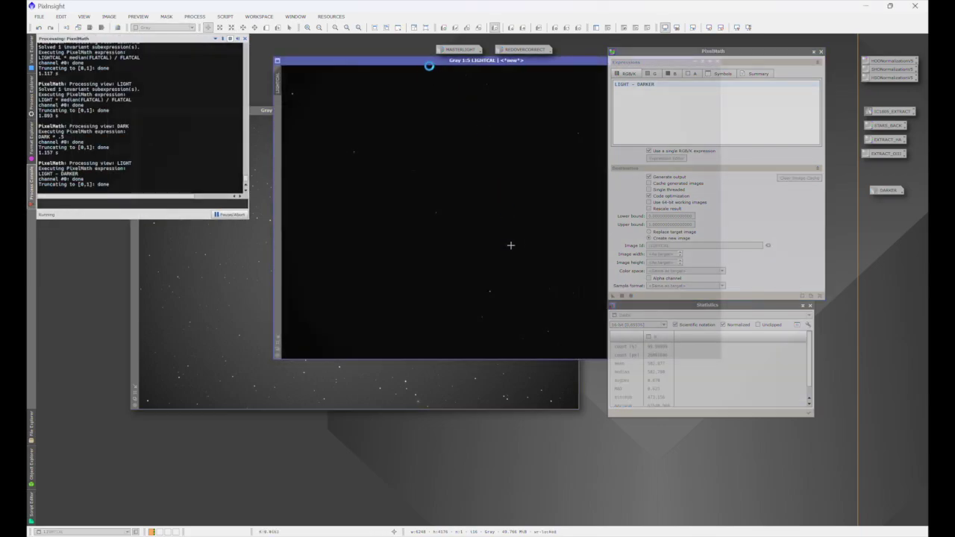
# - Move and auto-stretch LIGHTCAL, minimize it together with LIGHT, and park the LIGHTCAL icon below the DARKER icon
pyautogui.moveTo(430, 67); pyautogui.dragTo(286, 152)
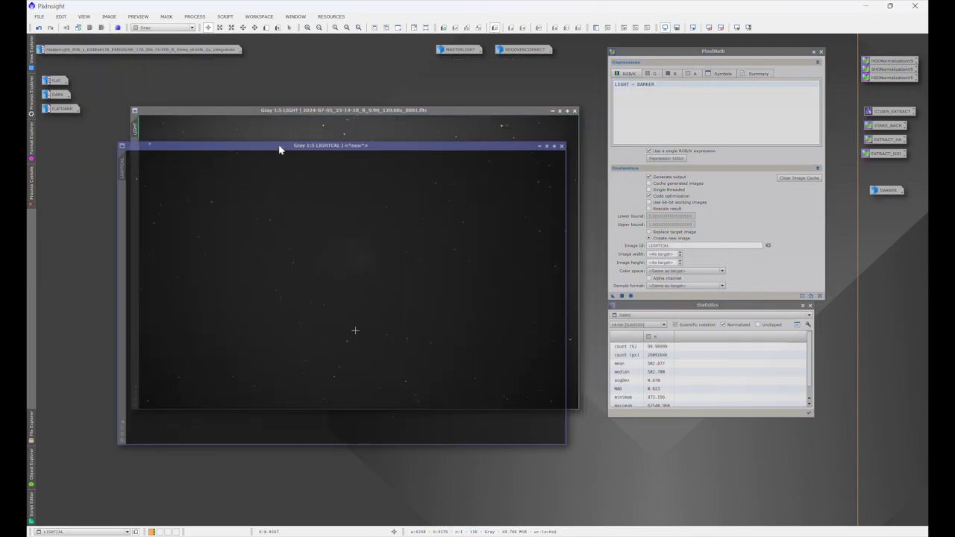
pyautogui.hotkey('ctrl', 'a')
pyautogui.click(540, 146)
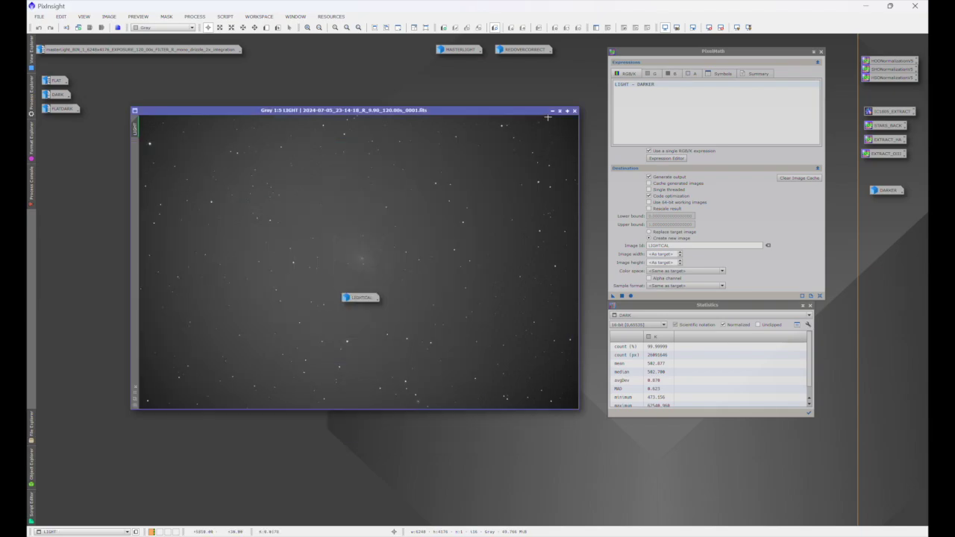
pyautogui.click(552, 110)
pyautogui.moveTo(364, 297); pyautogui.dragTo(888, 214)
# - Open FLATDARK and apply the PixelMath expression FLATDARK * 1.5 to it, with output to a new image FLATDARKER
pyautogui.tripleClick(651, 84)
pyautogui.press('BackSpace')
pyautogui.write('FLATDARK * 1.5')
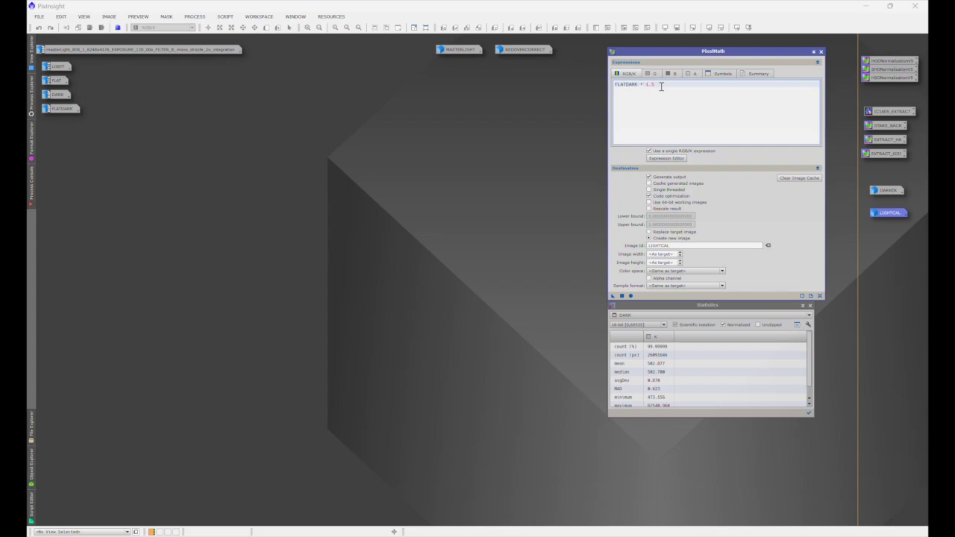
pyautogui.doubleClick(63, 109)
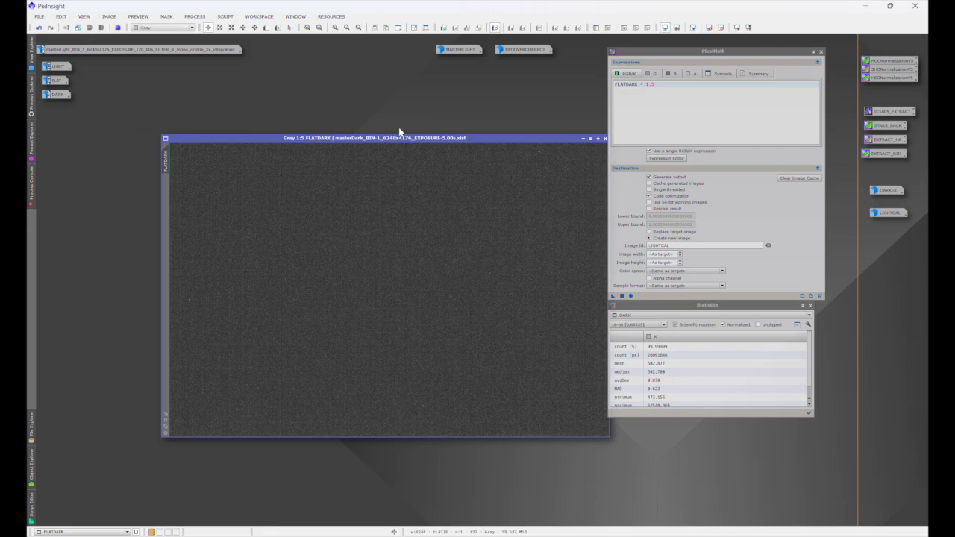
pyautogui.moveTo(411, 141); pyautogui.dragTo(360, 118)
pyautogui.click(677, 244)
pyautogui.doubleClick(677, 245)
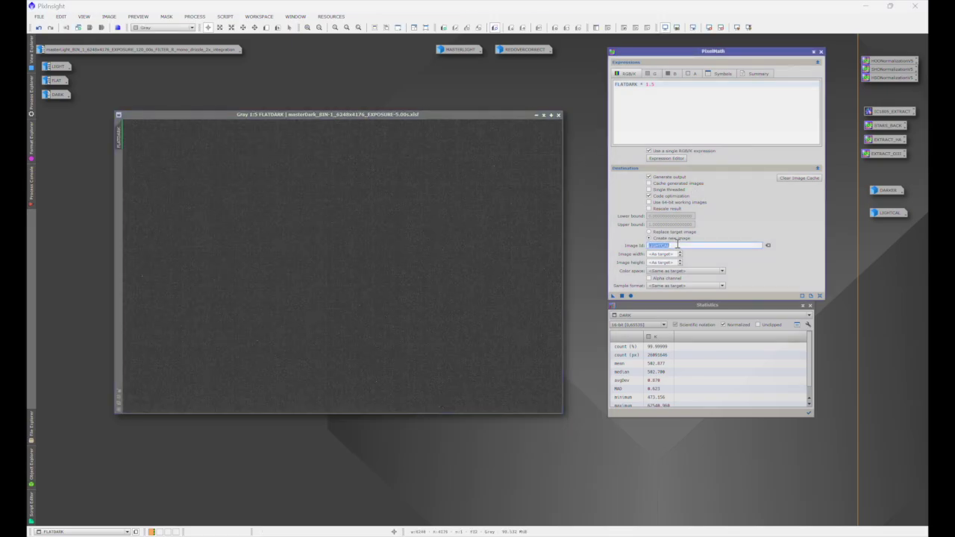
pyautogui.write('FLATDARKER')
pyautogui.moveTo(612, 296); pyautogui.dragTo(451, 252)
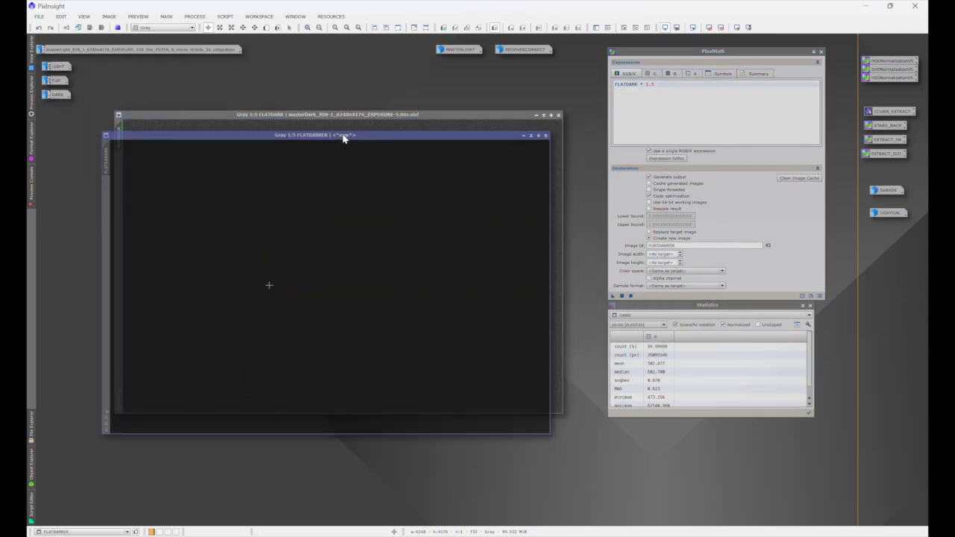
# - Minimize FLATDARK and the auto-stretched FLATDARKER, and park the FLATDARKER icon below the LIGHTCAL icon
pyautogui.click(535, 116)
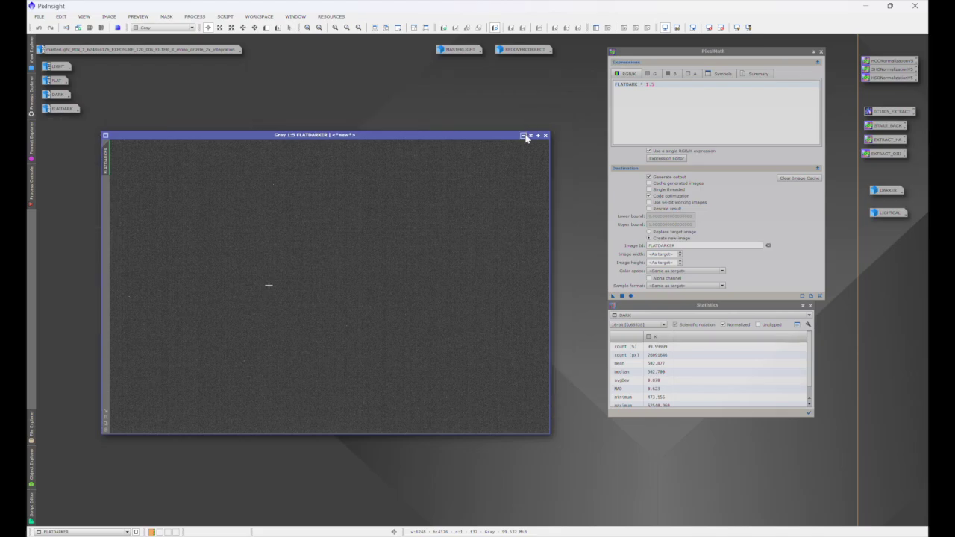
pyautogui.click(523, 135)
pyautogui.moveTo(347, 287); pyautogui.dragTo(886, 236)
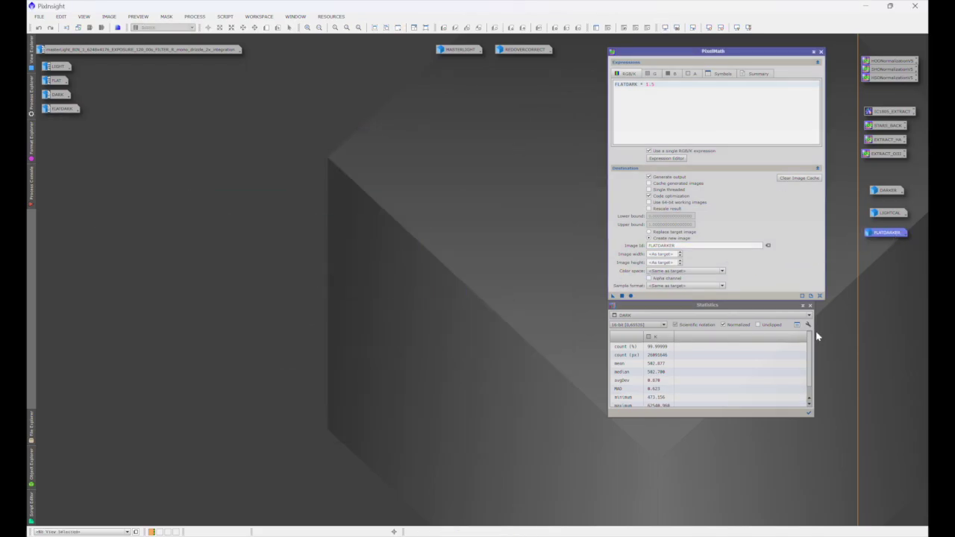
# - Open FLAT and apply the PixelMath expression FLAT - FLATDARKER to it, with output to a new image FLATCAL
pyautogui.doubleClick(57, 80)
pyautogui.moveTo(304, 129); pyautogui.dragTo(300, 120)
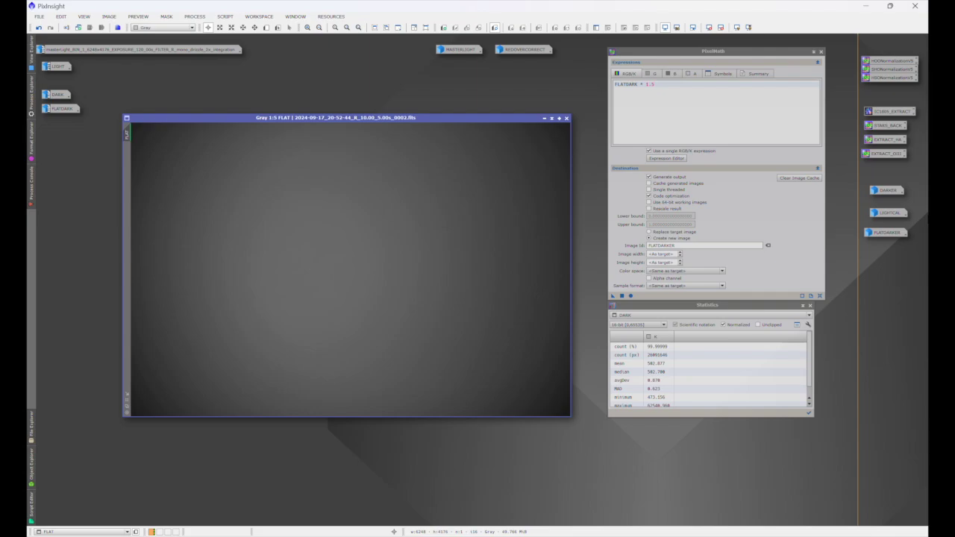
pyautogui.tripleClick(663, 84)
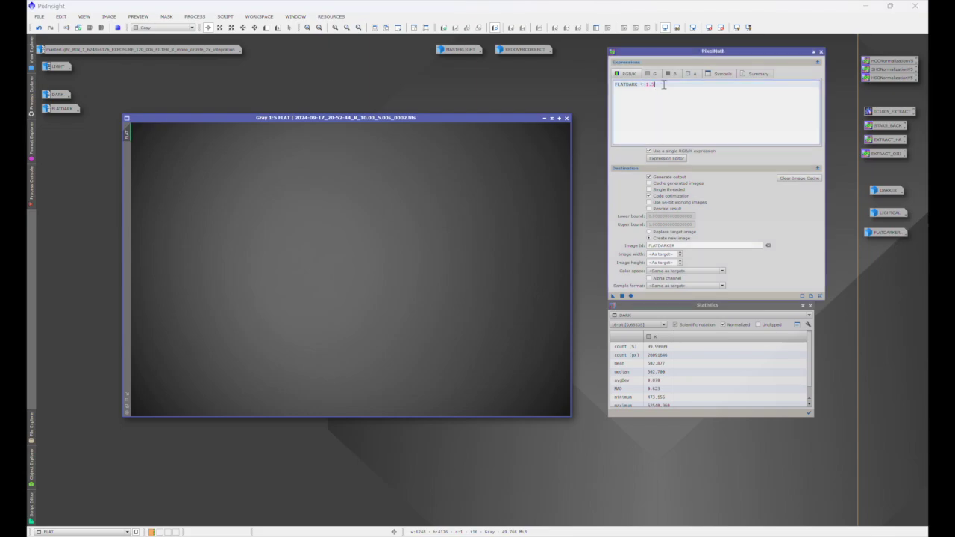
pyautogui.write('FLAT - FLATDARK')
pyautogui.doubleClick(680, 245)
pyautogui.write('F')
pyautogui.moveTo(613, 296); pyautogui.dragTo(450, 255)
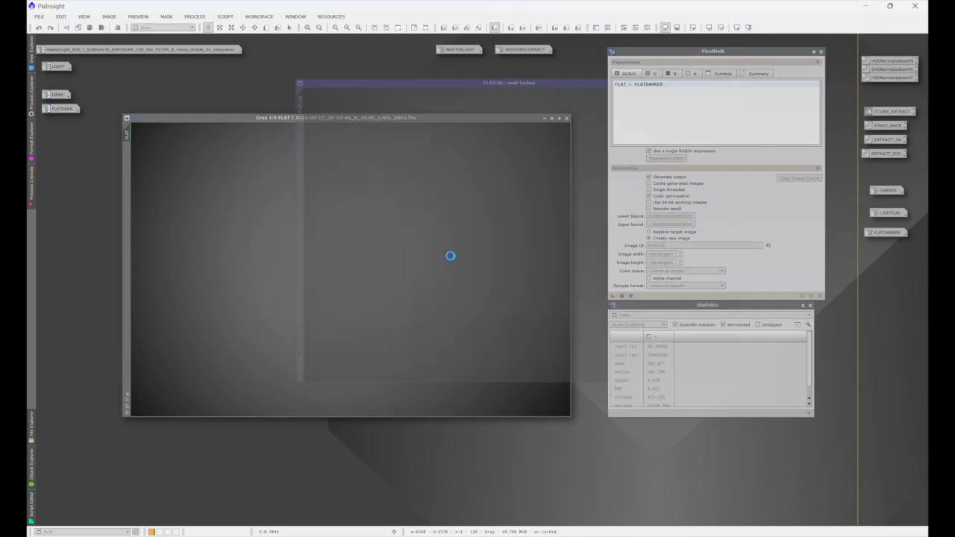
# - Move FLATCAL over the FLAT image, minimize both, and park the FLATCAL icon below the FLATDARKER icon
pyautogui.moveTo(531, 82); pyautogui.dragTo(349, 147)
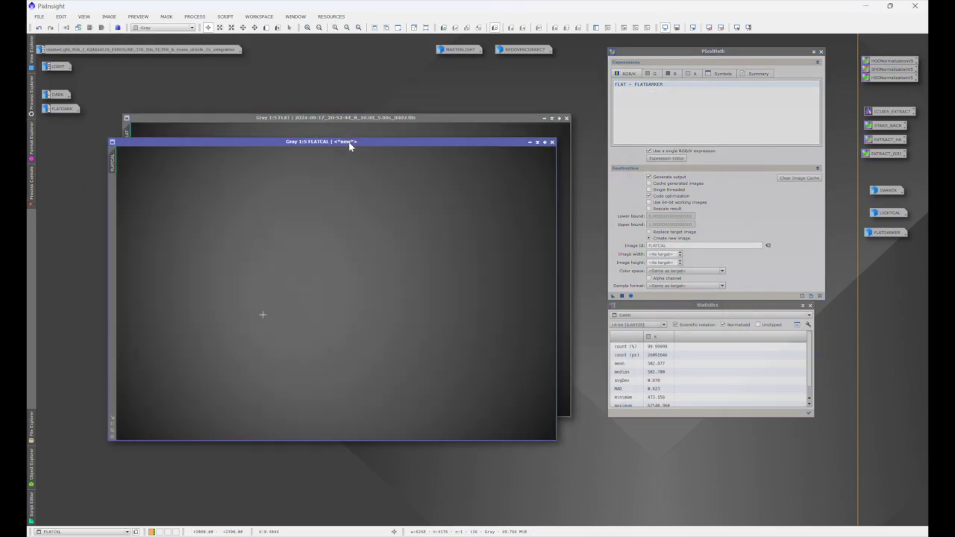
pyautogui.click(544, 118)
pyautogui.click(529, 142)
pyautogui.moveTo(344, 293); pyautogui.dragTo(888, 264)
# - Apply LIGHTCAL * median(FLATCAL) / FLATCAL to the reopened LIGHTCAL as new image MASTERLIGHT2, move and auto-stretch the result, and minimize LIGHTCAL
pyautogui.doubleClick(890, 212)
pyautogui.tripleClick(673, 85)
pyautogui.press('BackSpace')
pyautogui.write('LIGHTCAL * median(F')
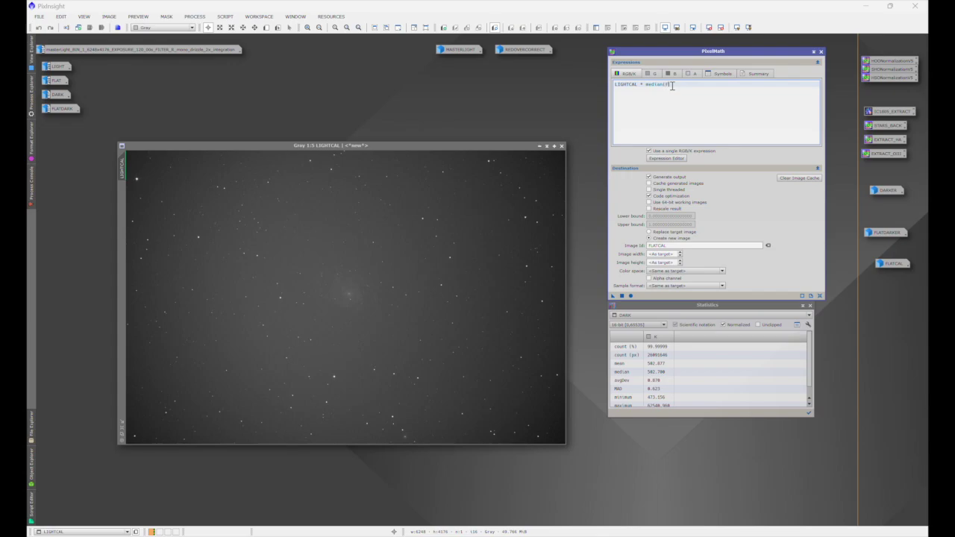
pyautogui.write('TCAL) / FLATCAL')
pyautogui.click(687, 245)
pyautogui.doubleClick(686, 244)
pyautogui.write('MASTERLIGHT2')
pyautogui.moveTo(612, 295); pyautogui.dragTo(429, 281)
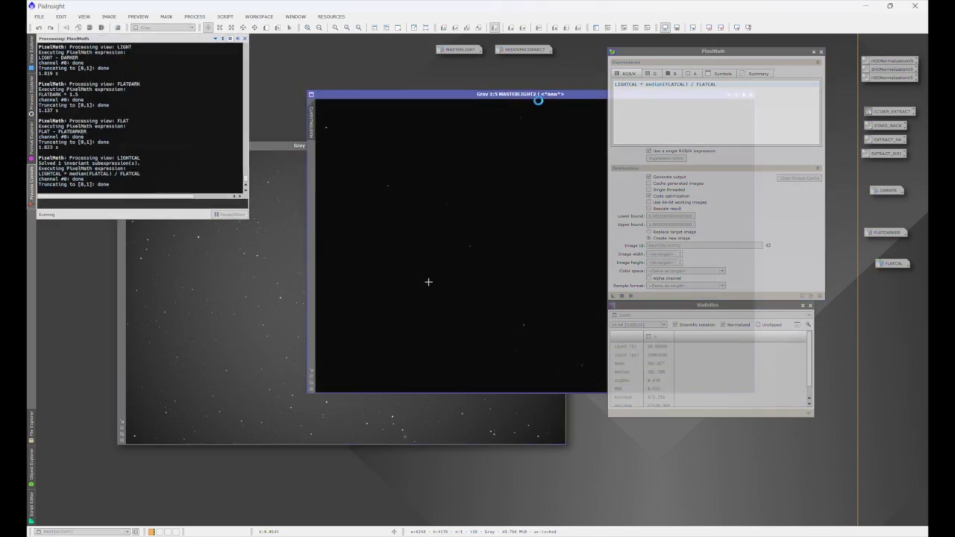
pyautogui.moveTo(531, 94); pyautogui.dragTo(357, 170)
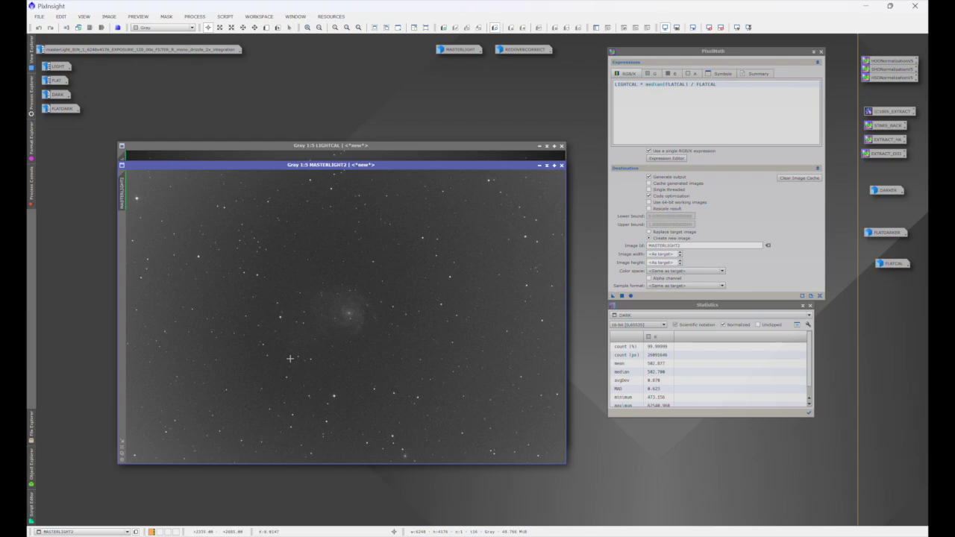
pyautogui.click(539, 145)
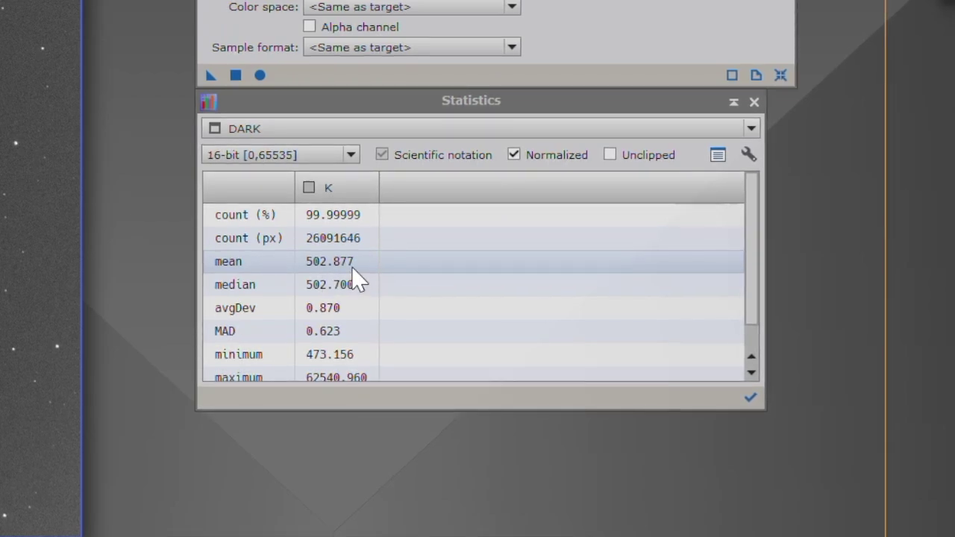
# - Review the 16-bit statistics of the DARKER, FLATDARK and FLATDARKER images
pyautogui.click(260, 128)
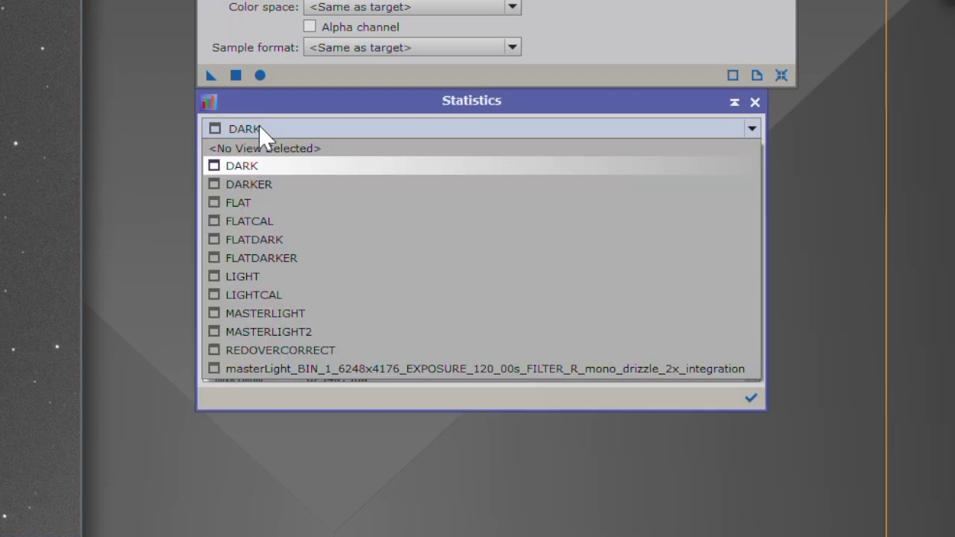
pyautogui.click(283, 184)
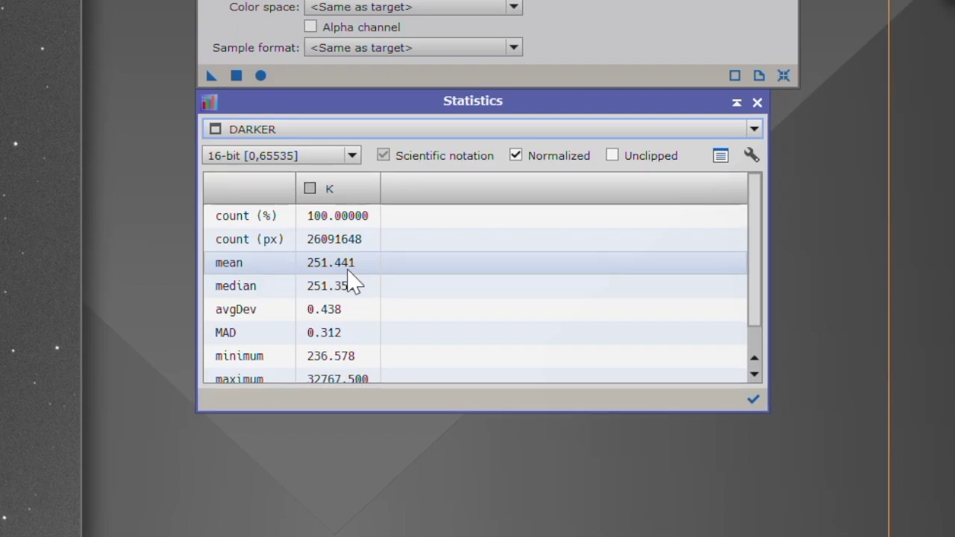
pyautogui.click(271, 131)
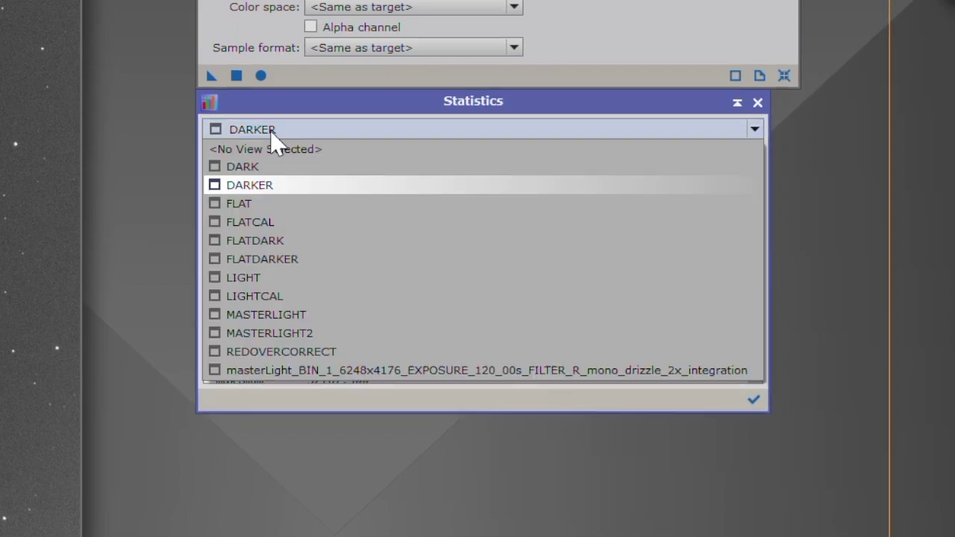
pyautogui.click(267, 241)
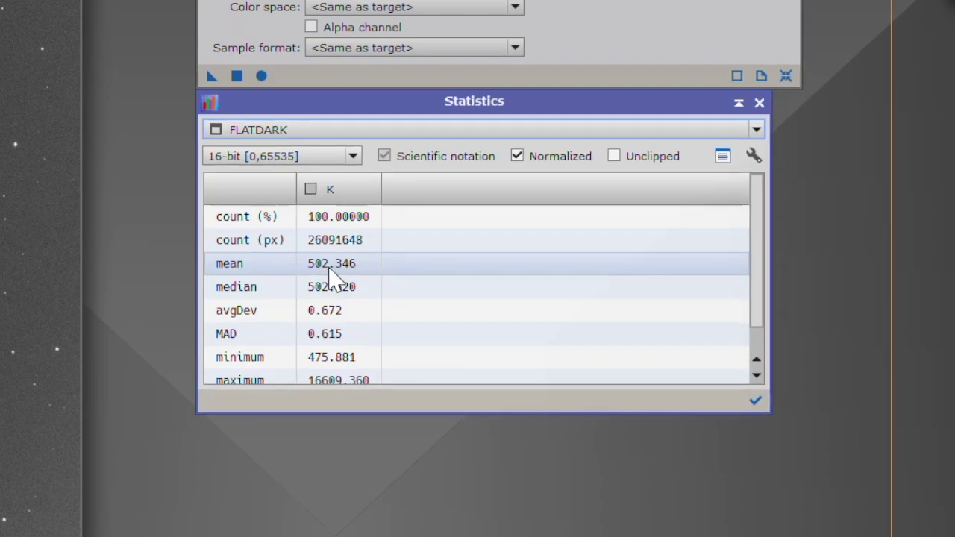
pyautogui.click(310, 130)
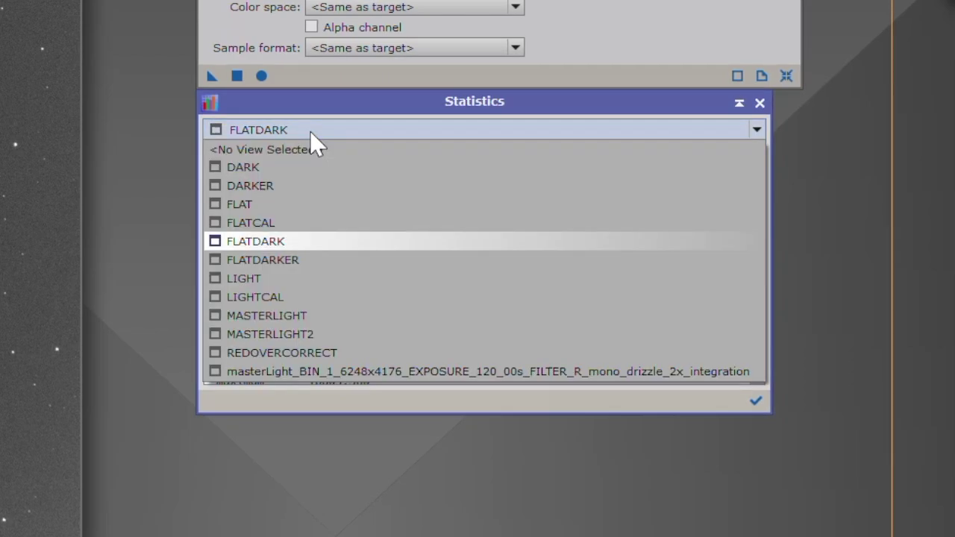
pyautogui.click(306, 261)
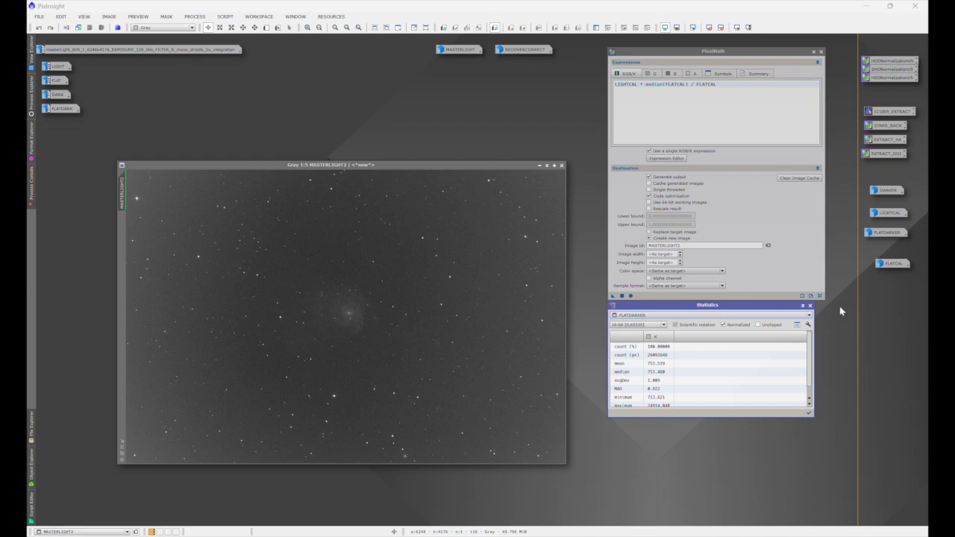
# - Minimize MASTERLIGHT2, park its icon beside the MASTERLIGHT icon, and reopen the LIGHT image
pyautogui.click(538, 165)
pyautogui.moveTo(376, 319); pyautogui.dragTo(405, 50)
pyautogui.doubleClick(63, 66)
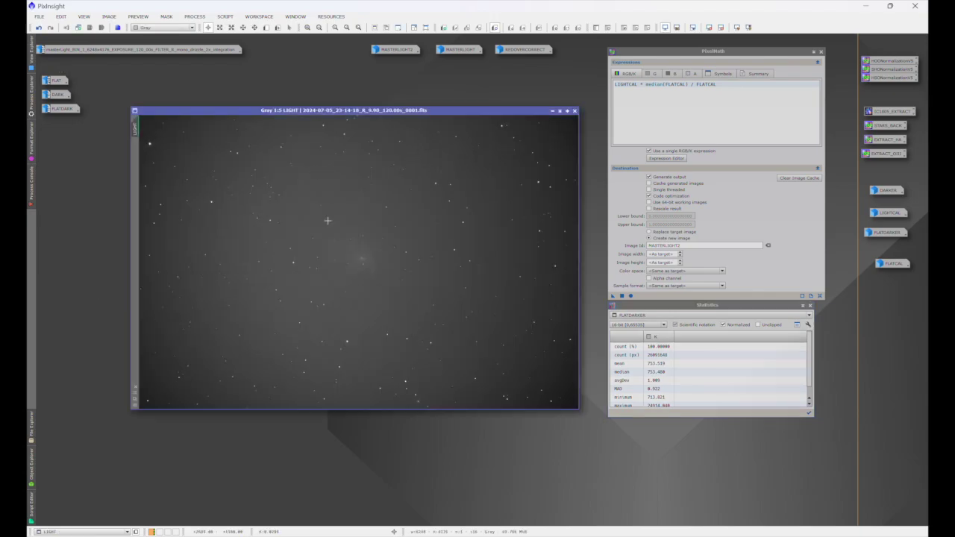
# - Compare the statistics of LIGHT with those of LIGHTCAL
pyautogui.click(647, 316)
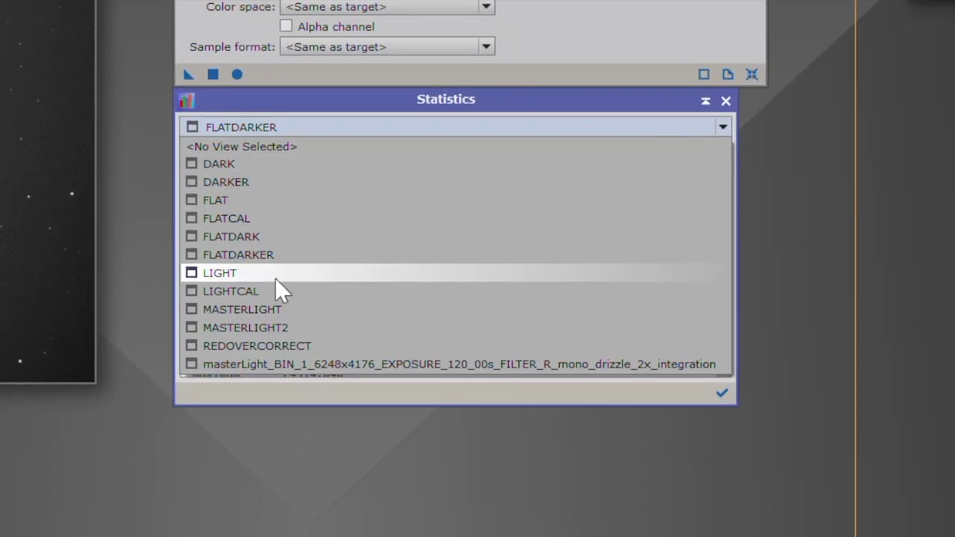
pyautogui.click(391, 306)
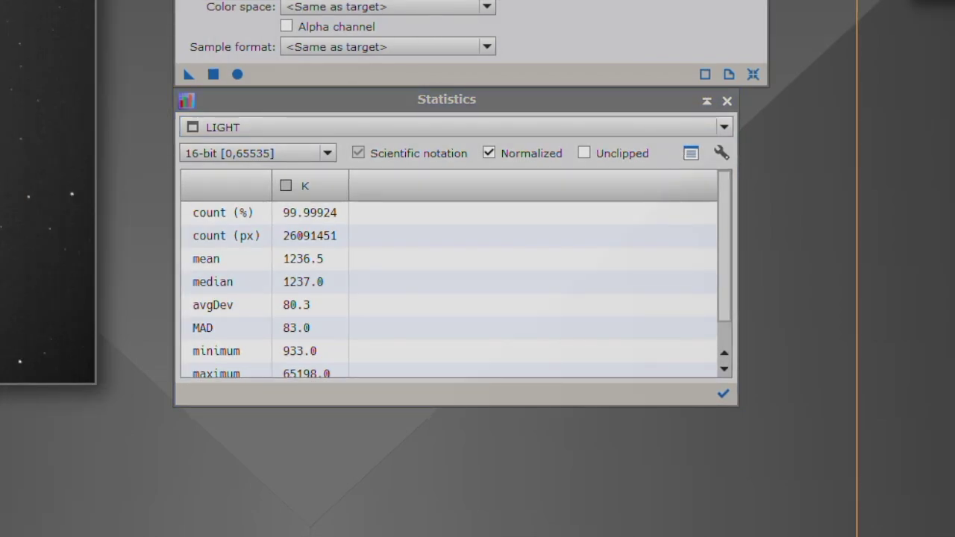
pyautogui.click(245, 128)
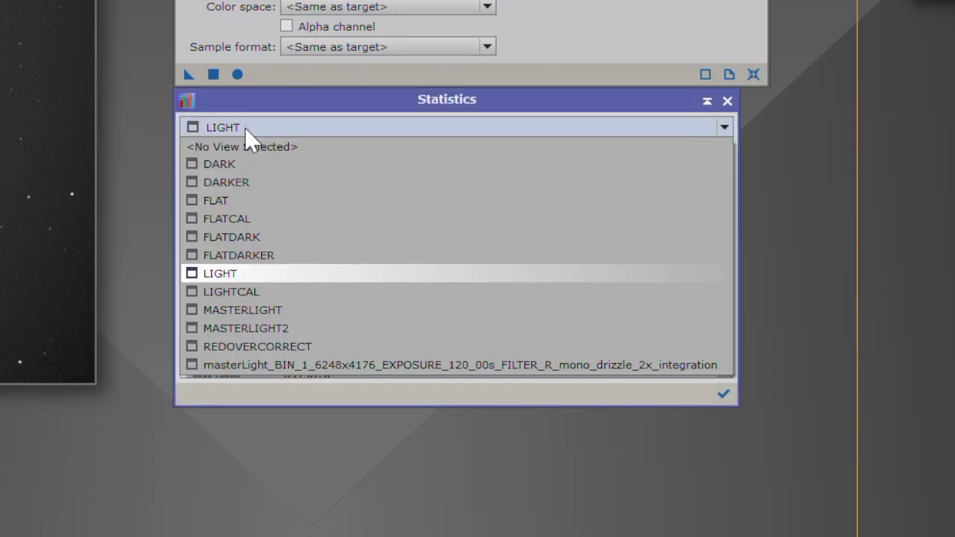
pyautogui.click(267, 292)
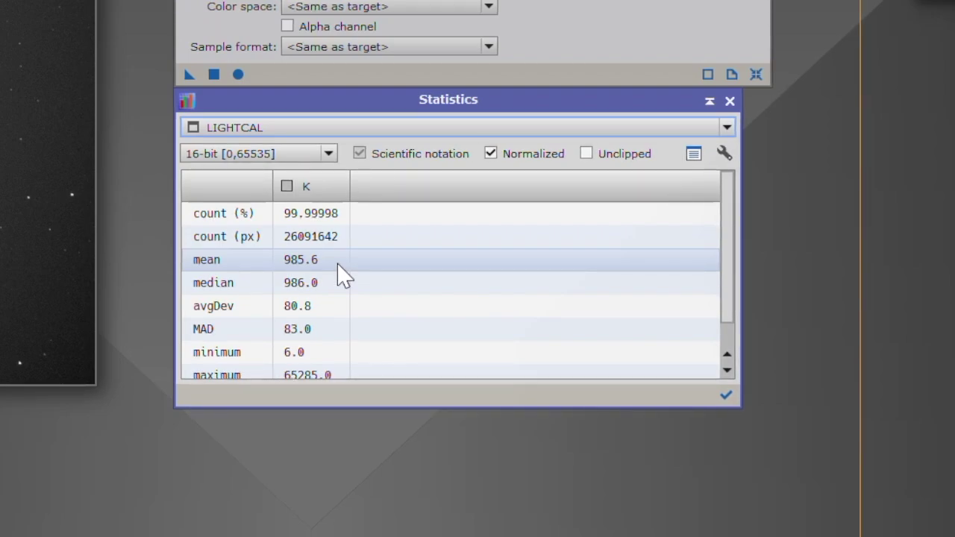
# - Compare the statistics of FLAT with those of FLATCAL
pyautogui.click(268, 129)
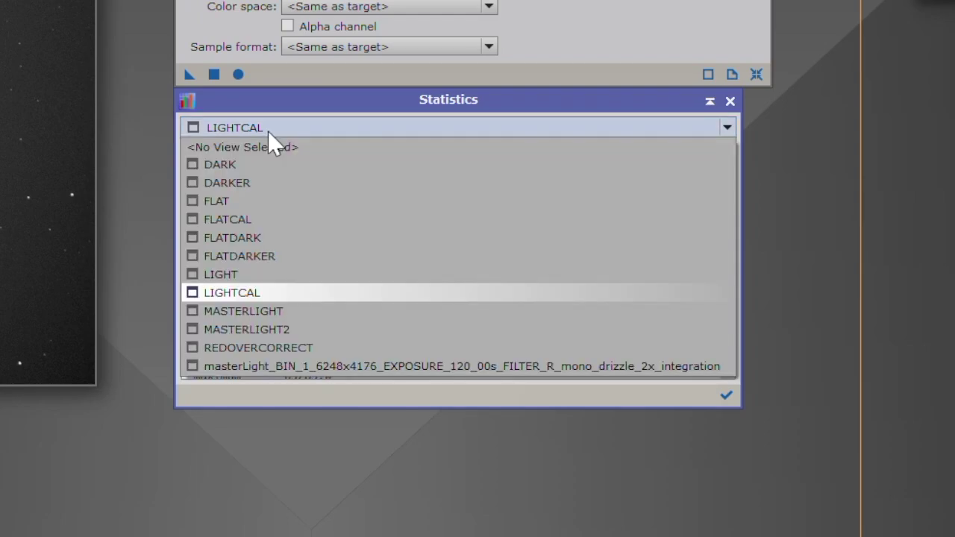
pyautogui.click(258, 200)
pyautogui.click(259, 265)
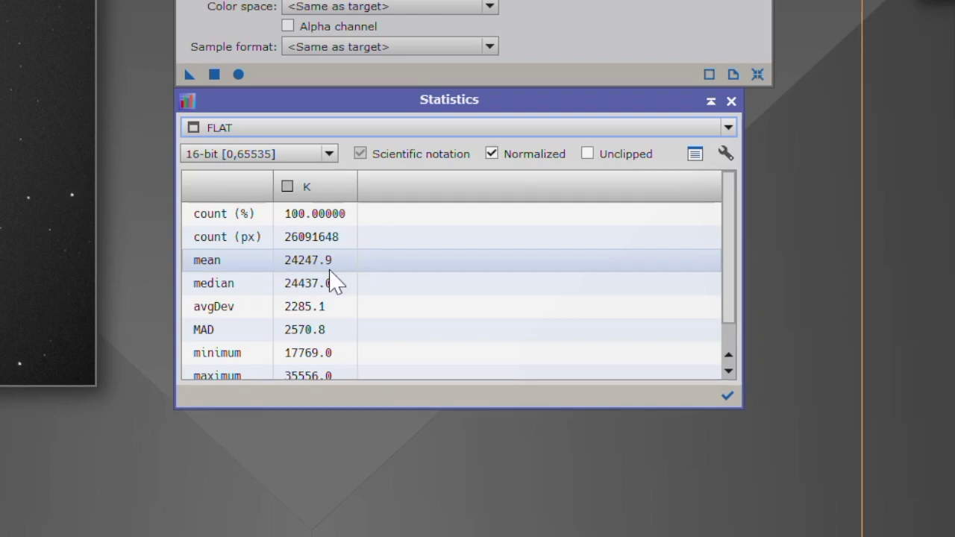
pyautogui.click(292, 132)
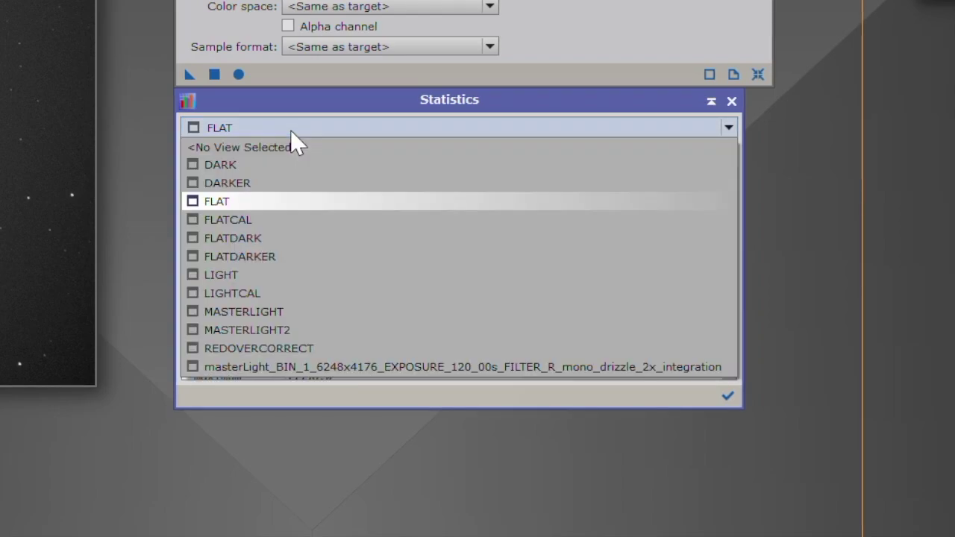
pyautogui.click(257, 220)
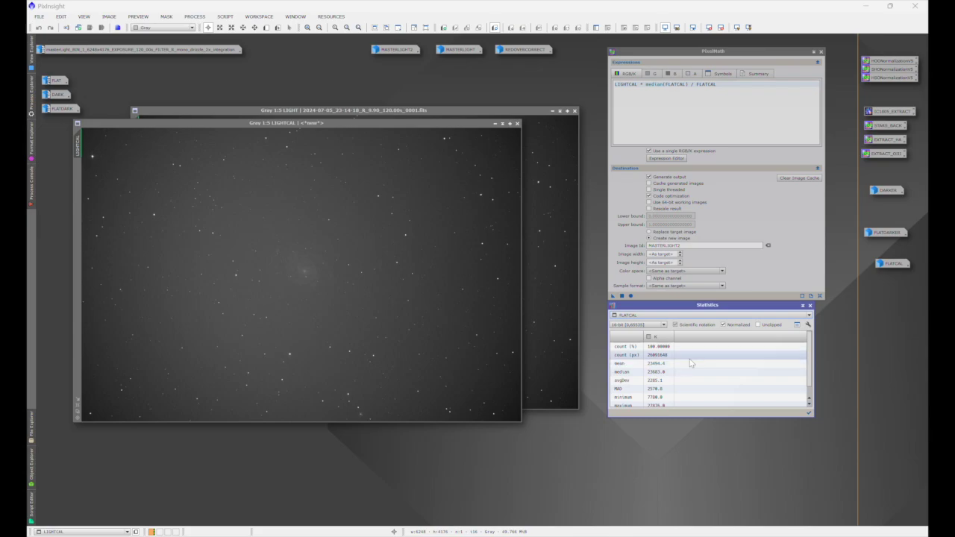
# - Reopen MASTERLIGHT2 and check the statistics of DARKER, DARK and FLATDARK
pyautogui.doubleClick(402, 49)
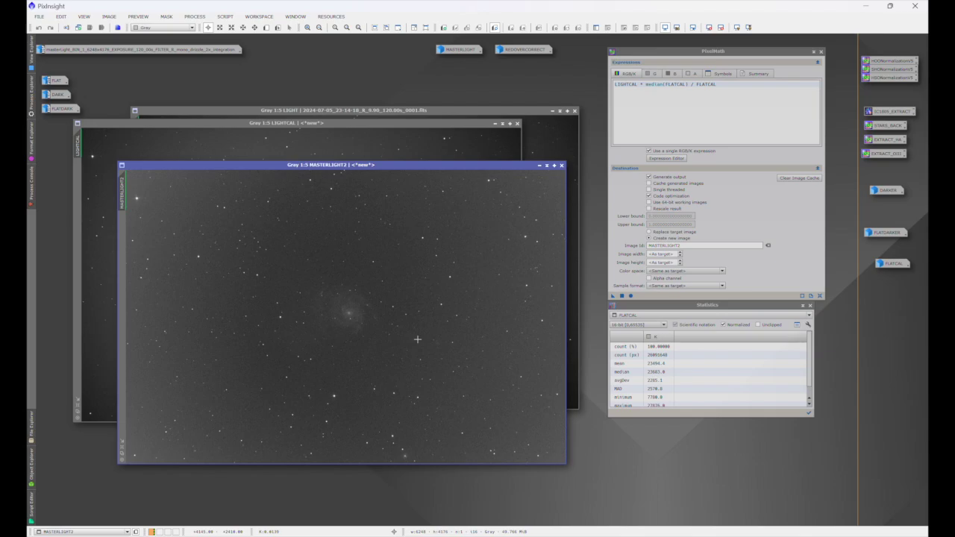
pyautogui.click(647, 314)
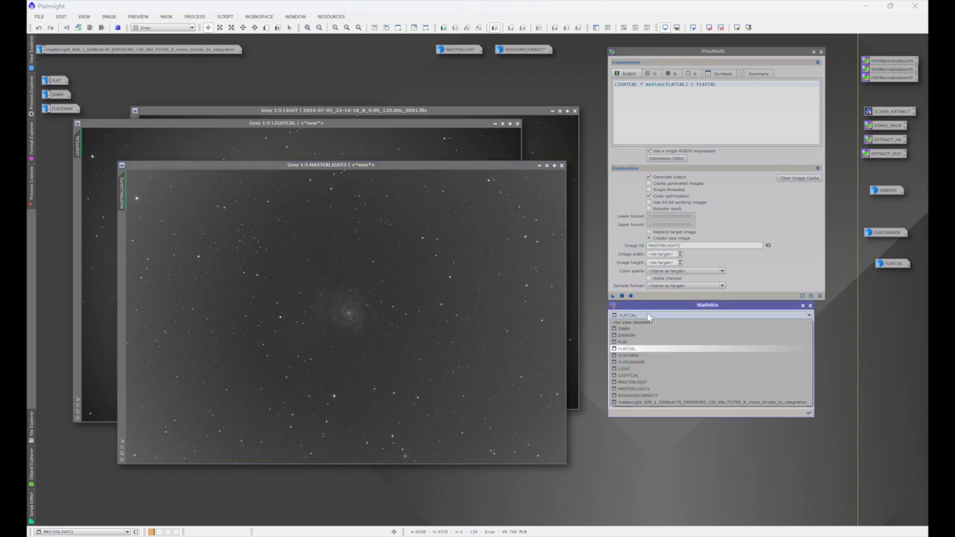
pyautogui.click(648, 338)
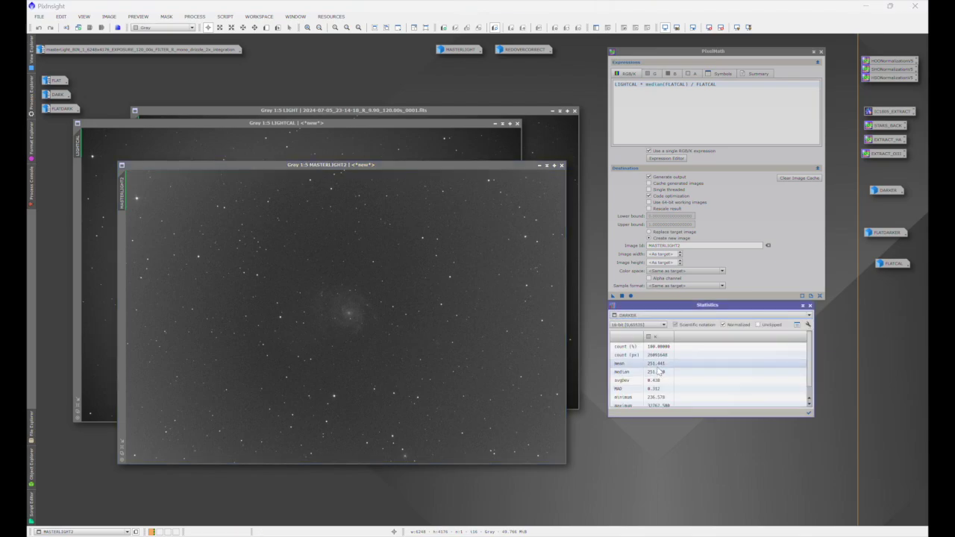
pyautogui.click(653, 316)
pyautogui.click(651, 330)
pyautogui.click(640, 316)
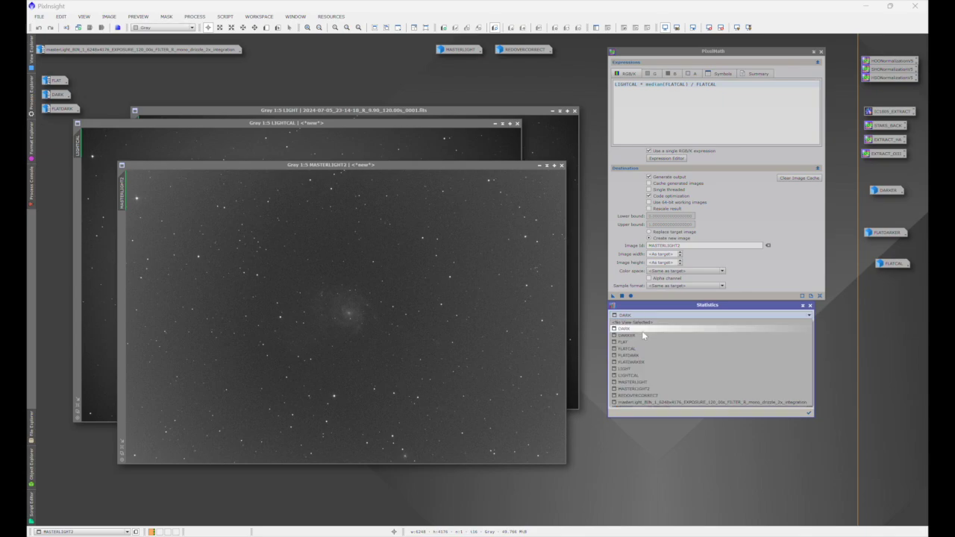
pyautogui.click(643, 329)
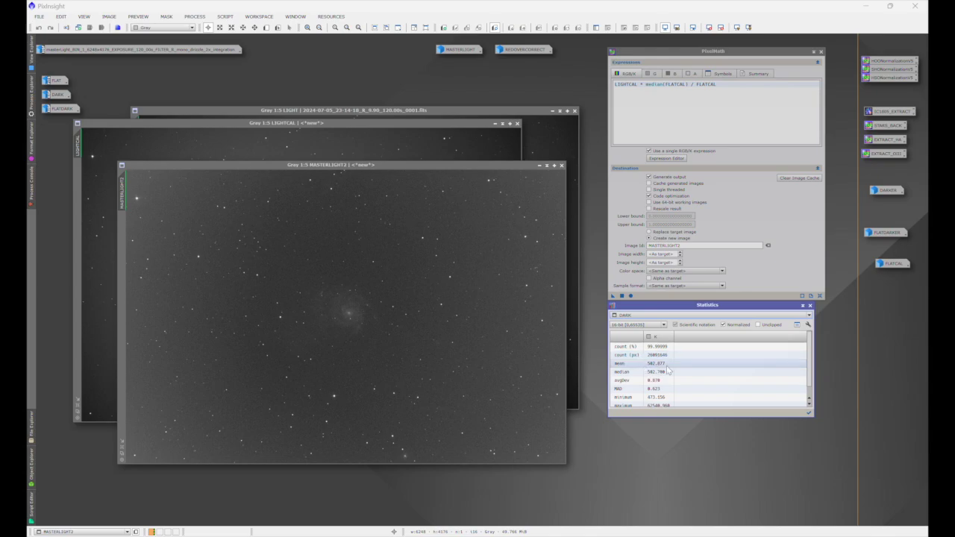
pyautogui.click(639, 315)
pyautogui.click(657, 353)
# - Open Calculator, move it clear of the Statistics window, and enter the mean of DARK, 502.877, as the dividend
pyautogui.press('super')
pyautogui.write('cal')
pyautogui.press('Return')
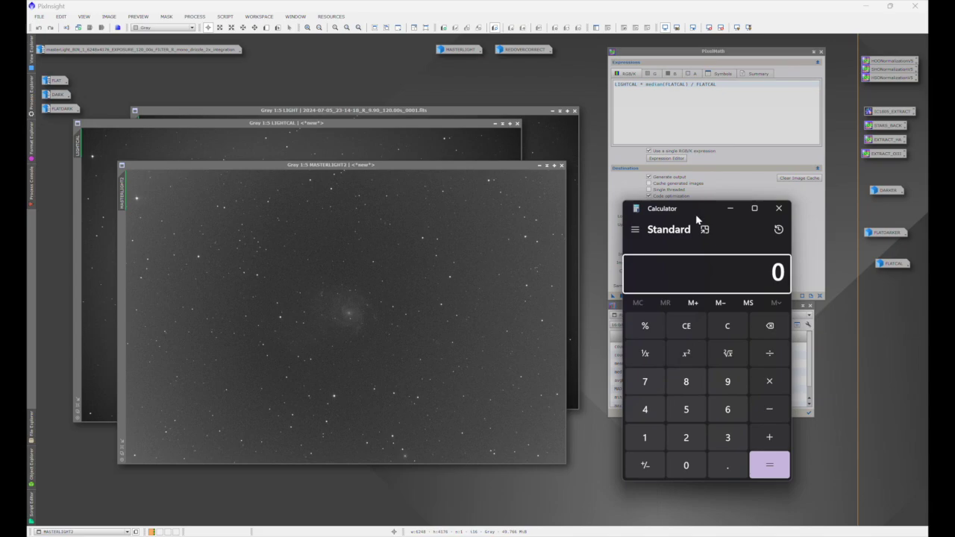
pyautogui.moveTo(693, 216); pyautogui.dragTo(457, 207)
pyautogui.click(670, 317)
pyautogui.click(670, 317)
pyautogui.click(652, 329)
pyautogui.hotkey('alt', 'Tab')
pyautogui.write('502')
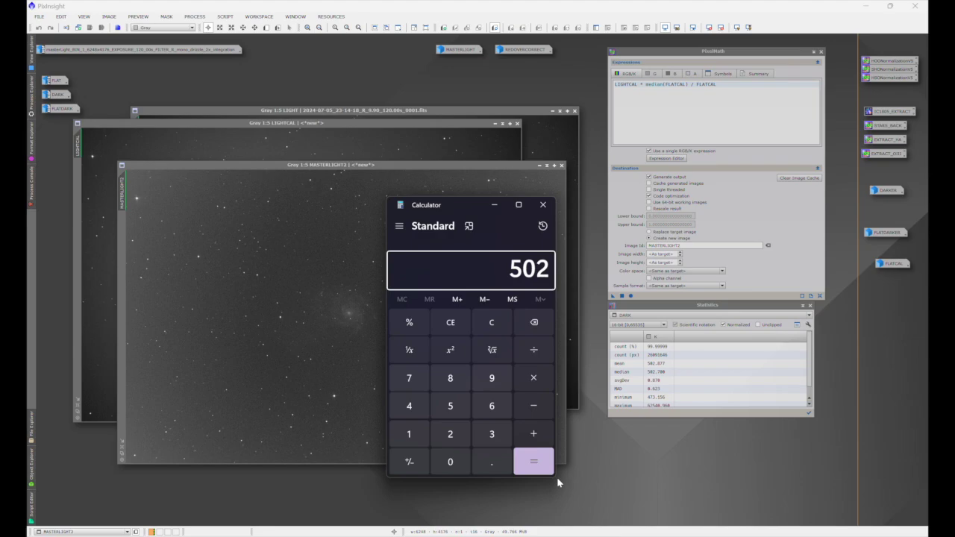
pyautogui.write('.877')
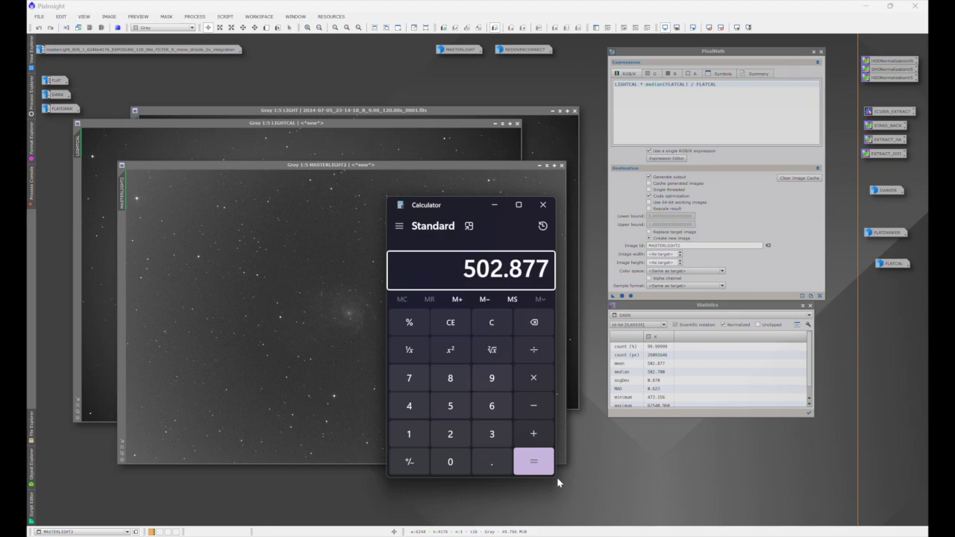
pyautogui.press('Return')
# - Show the statistics of FLATDARK and divide the 502.877 in Calculator by the FLATDARK mean, 502.346
pyautogui.click(631, 316)
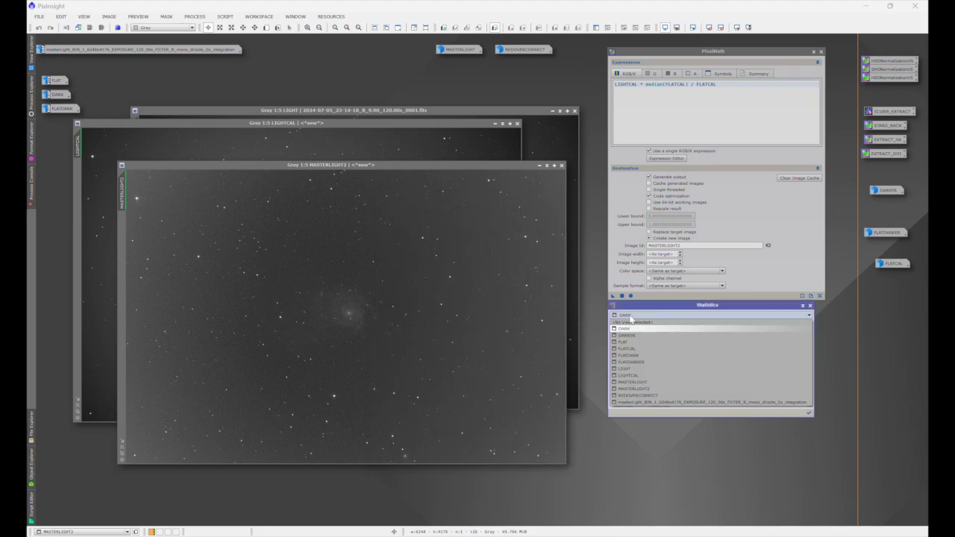
pyautogui.click(633, 355)
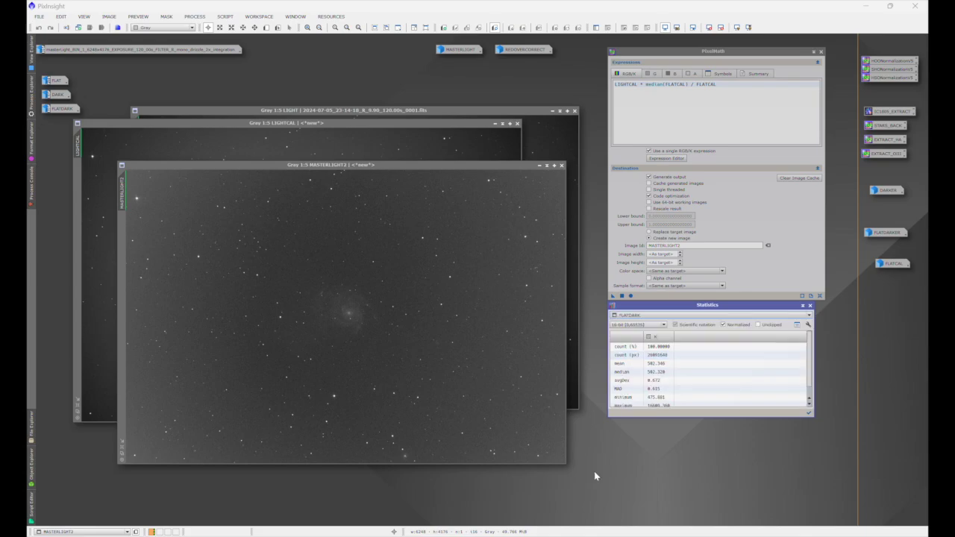
pyautogui.hotkey('alt', 'Tab')
pyautogui.write('+')
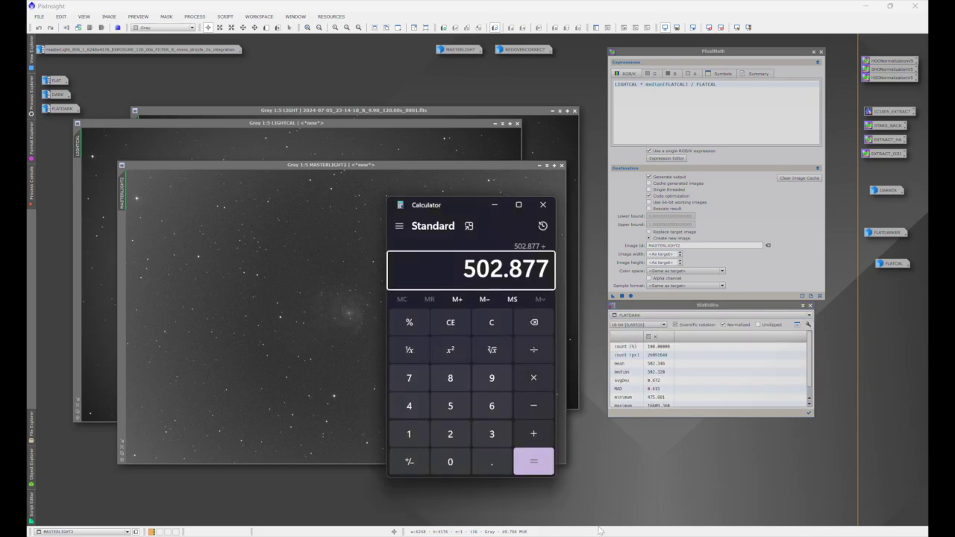
pyautogui.write('50')
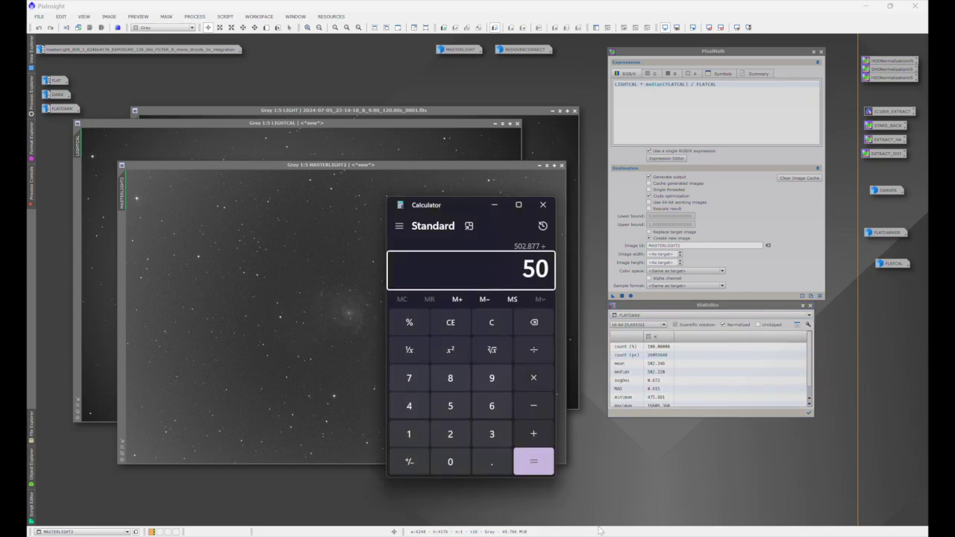
pyautogui.write('2.346')
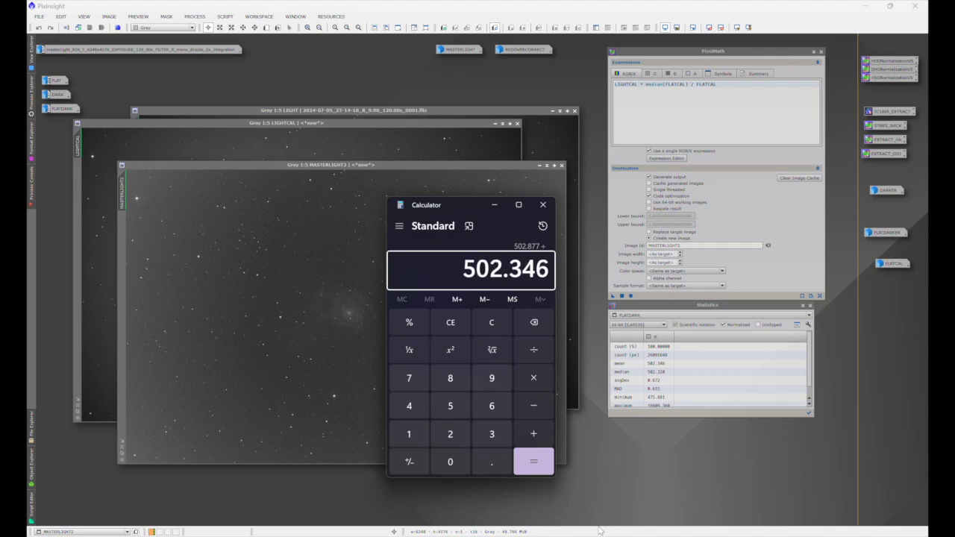
pyautogui.press('Return')
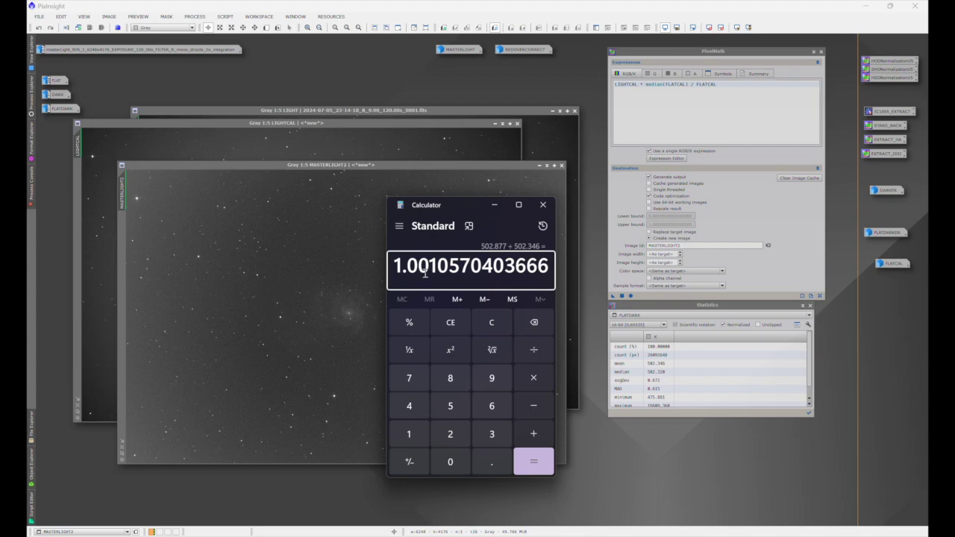
# - Minimize MASTERLIGHT2, LIGHTCAL and LIGHT, and open the FLATDARK image
pyautogui.click(539, 165)
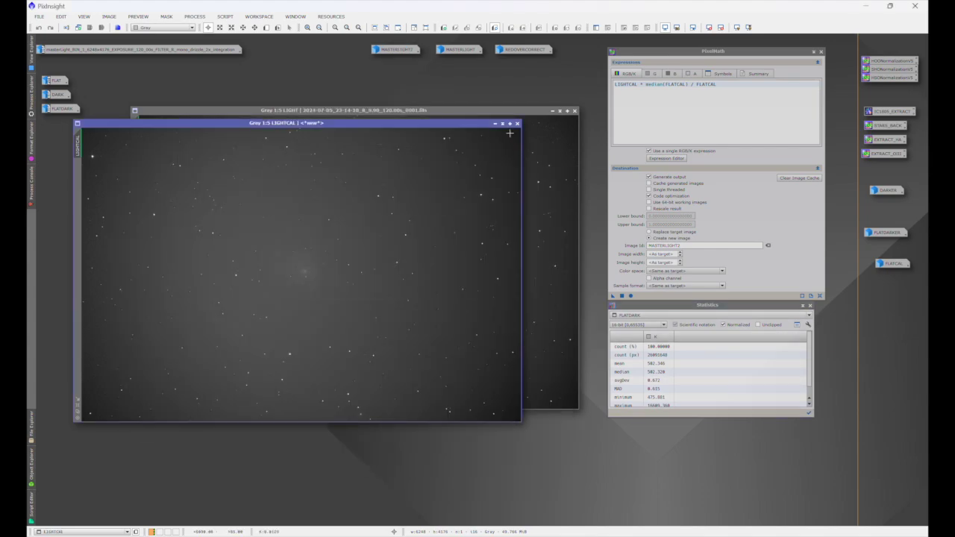
pyautogui.click(495, 124)
pyautogui.click(553, 110)
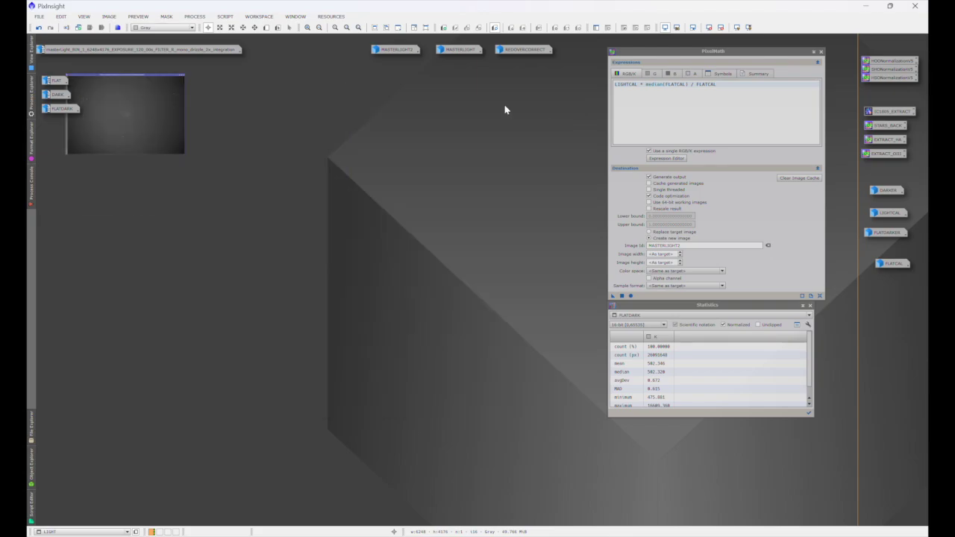
pyautogui.doubleClick(75, 109)
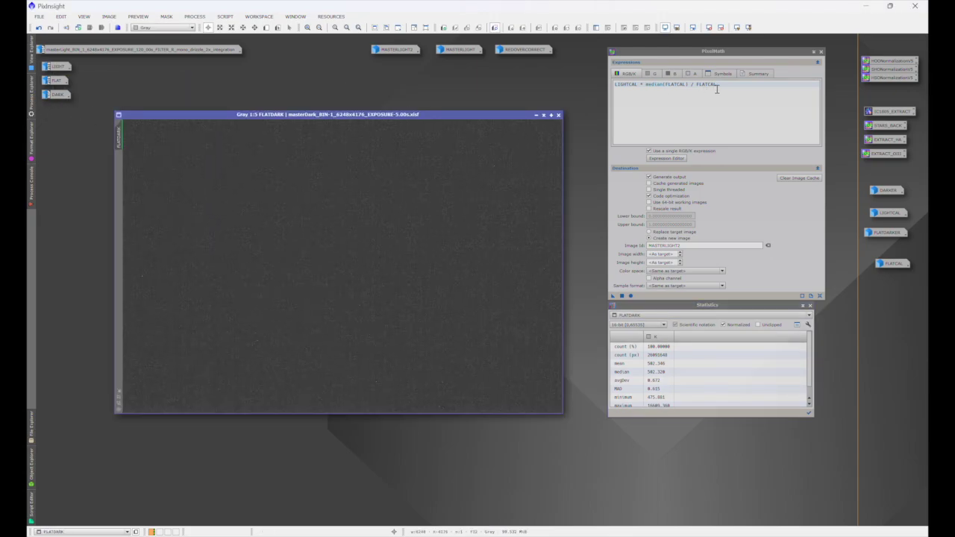
# - Replace the PixelMath expression with FLATDARK * 1.00105, using the ratio calculated in Calculator
pyautogui.doubleClick(722, 85)
pyautogui.tripleClick(723, 85)
pyautogui.write('FLAT')
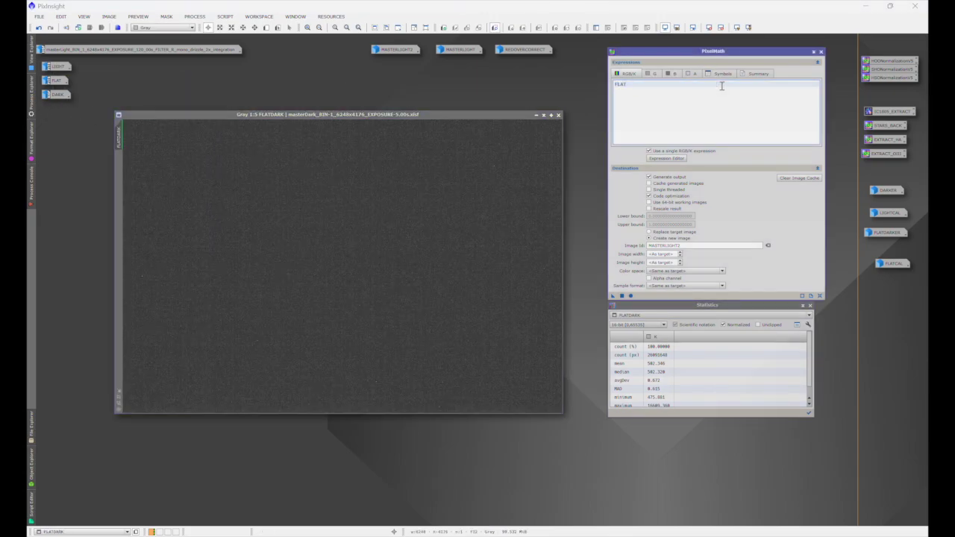
pyautogui.write('DARK *')
pyautogui.click(525, 536)
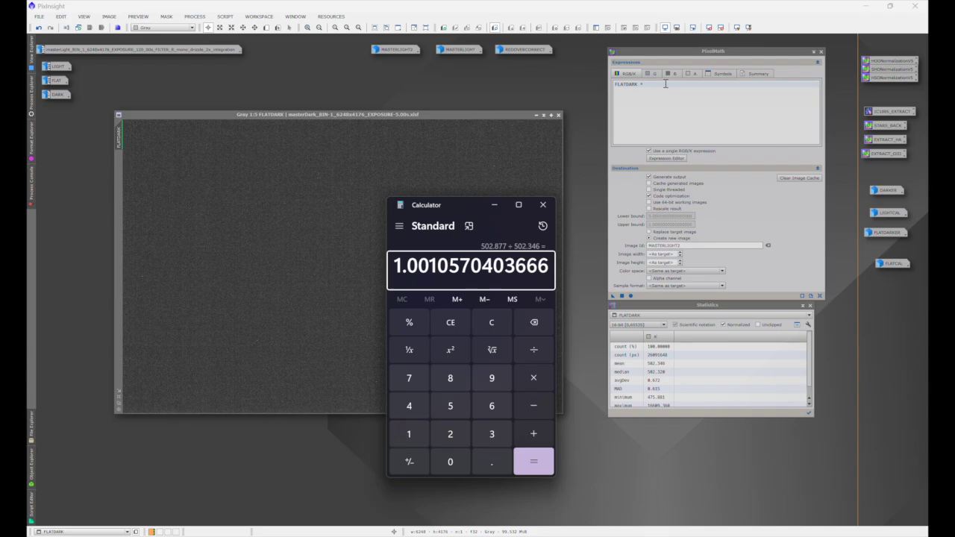
pyautogui.click(664, 84)
pyautogui.write('1.00105')
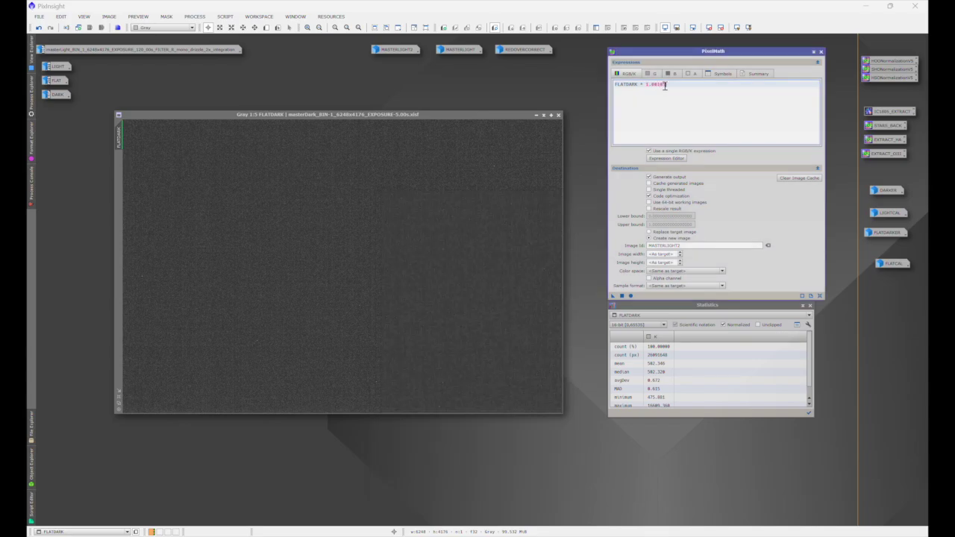
# - Apply the expression to FLATDARK as a new image named NEWFLATDARK and place its window over FLATDARK
pyautogui.doubleClick(696, 245)
pyautogui.write('NEWFLATDARK')
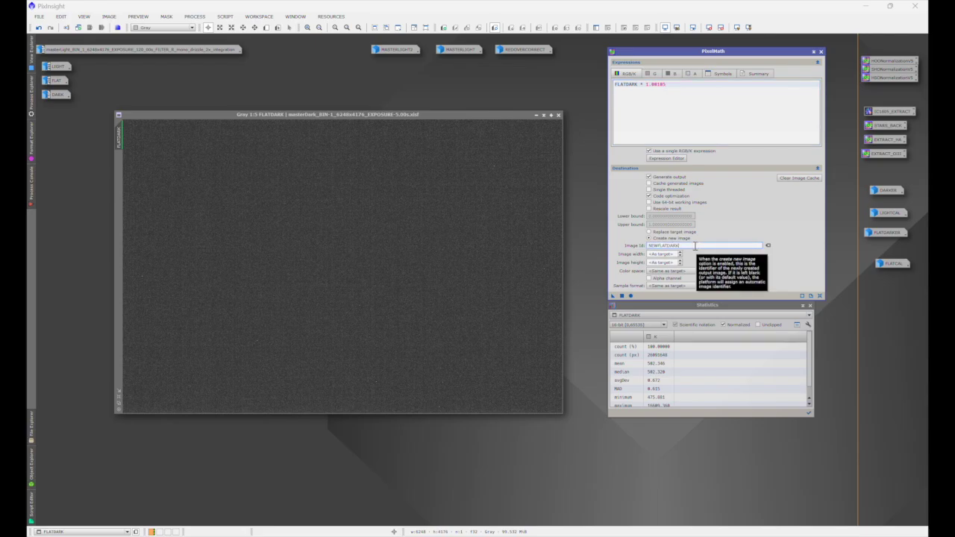
pyautogui.moveTo(613, 295); pyautogui.dragTo(412, 240)
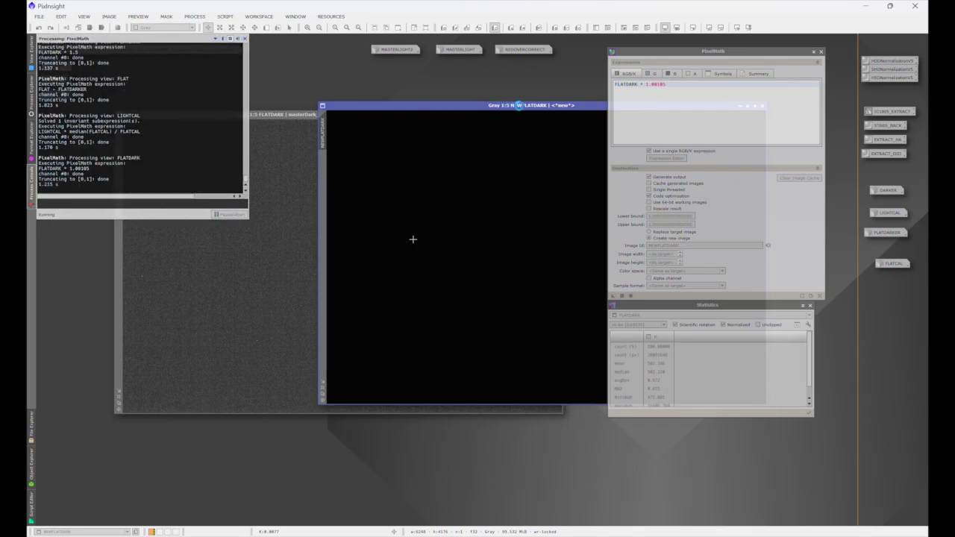
pyautogui.moveTo(525, 110); pyautogui.dragTo(368, 163)
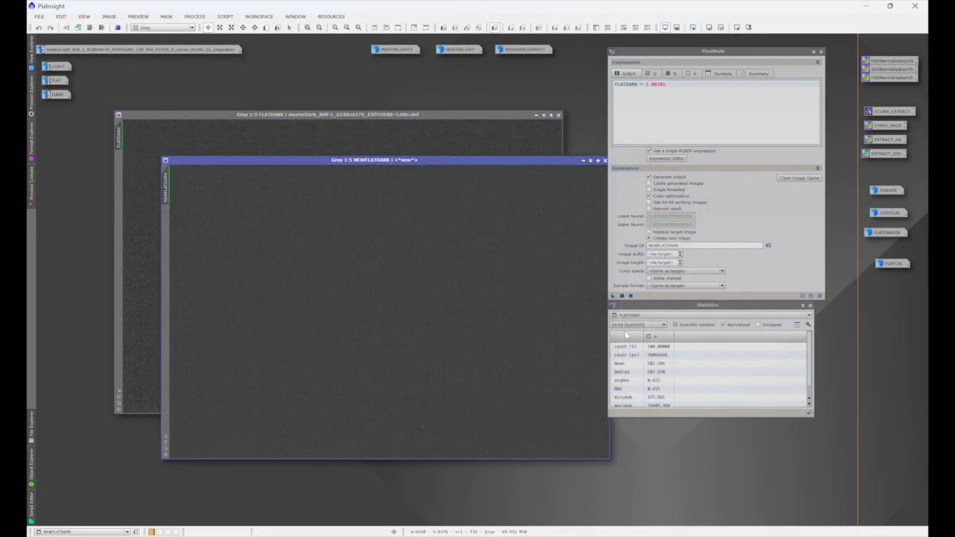
# - Compare the mean of NEWFLATDARK with that of DARK in Statistics
pyautogui.click(654, 315)
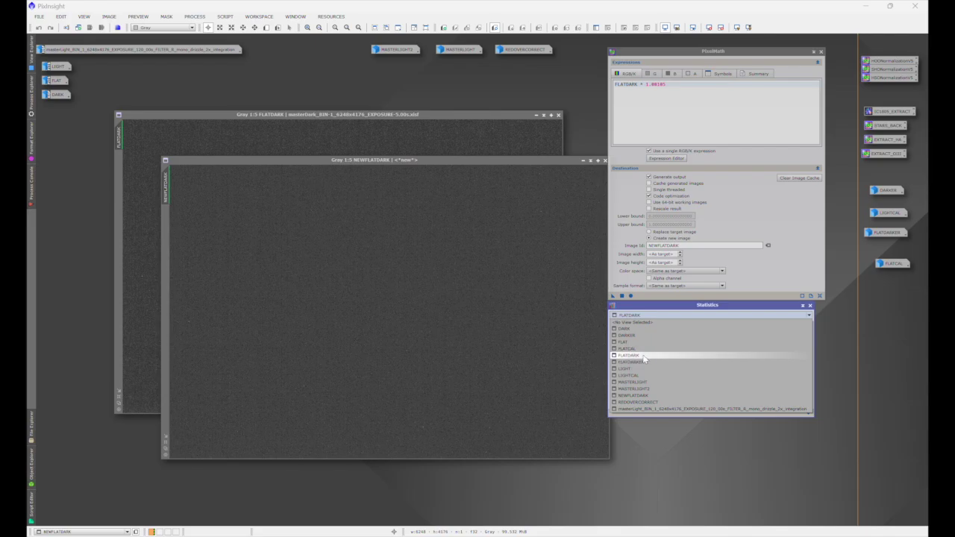
pyautogui.click(645, 396)
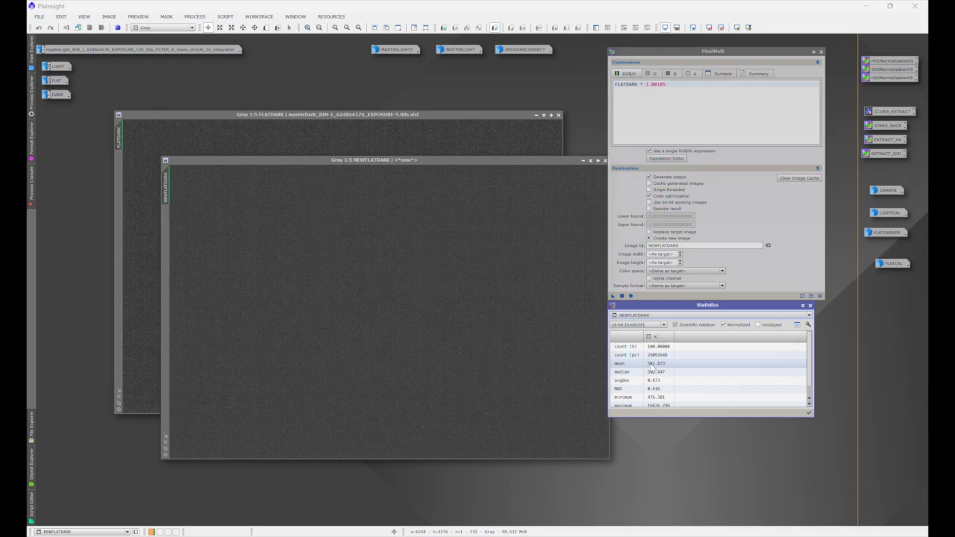
pyautogui.click(645, 316)
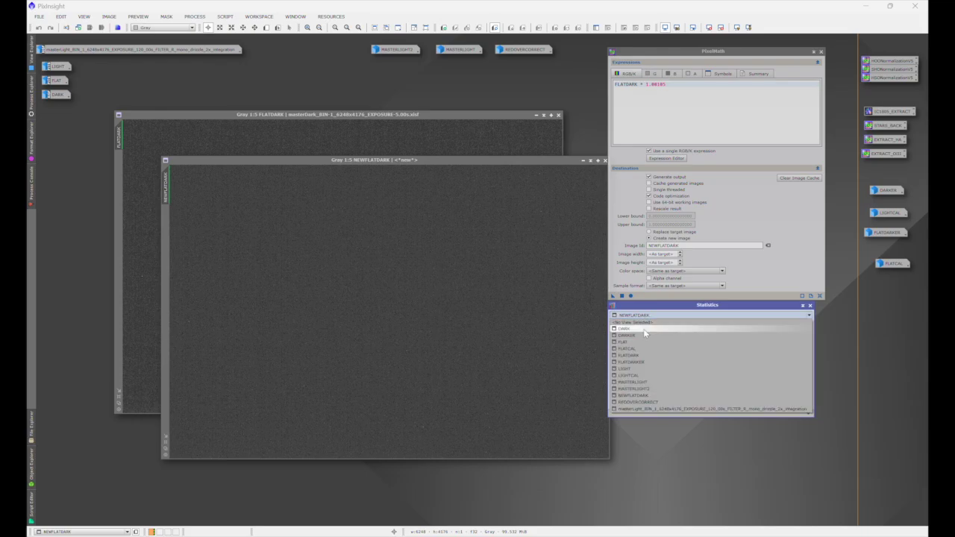
pyautogui.click(644, 372)
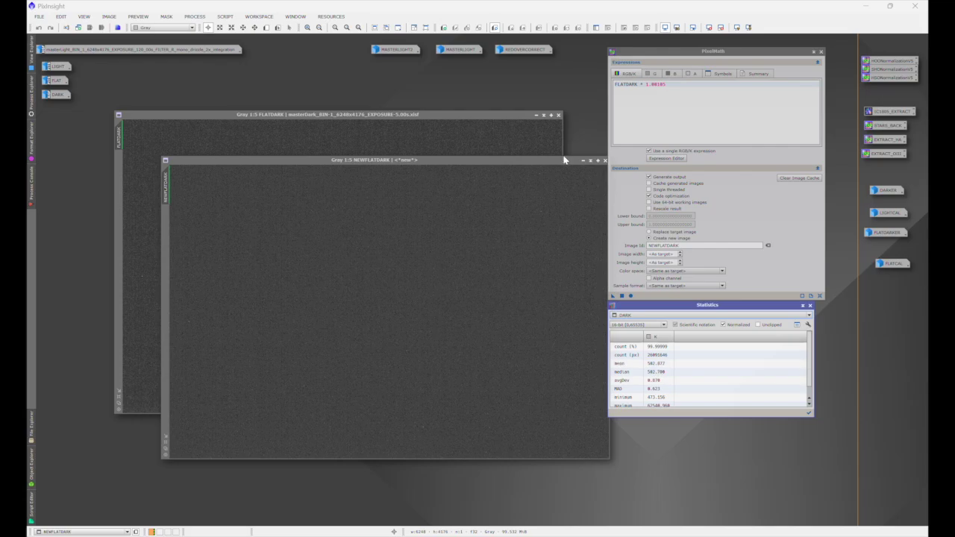
# - Close the NEWFLATDARK image and minimize FLATDARK
pyautogui.click(563, 162)
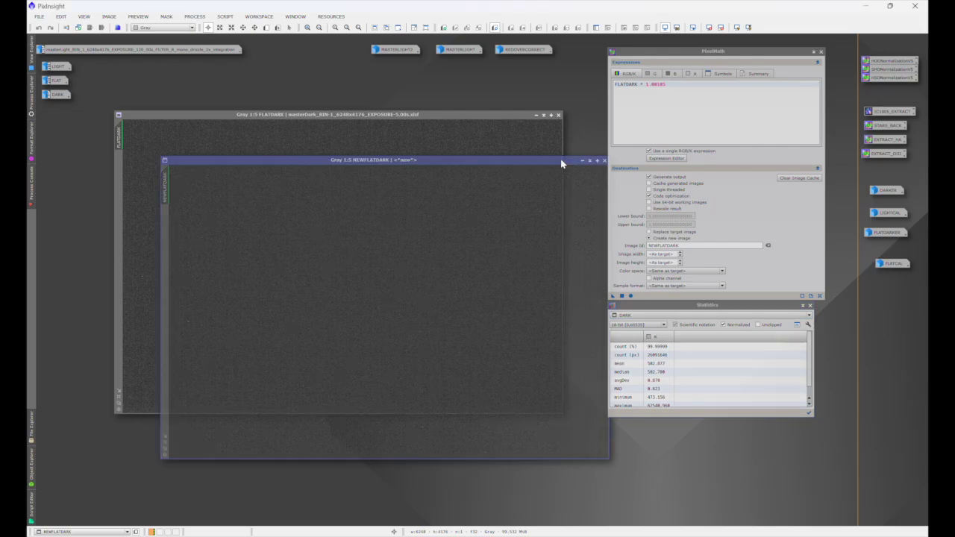
pyautogui.moveTo(562, 163); pyautogui.dragTo(537, 159)
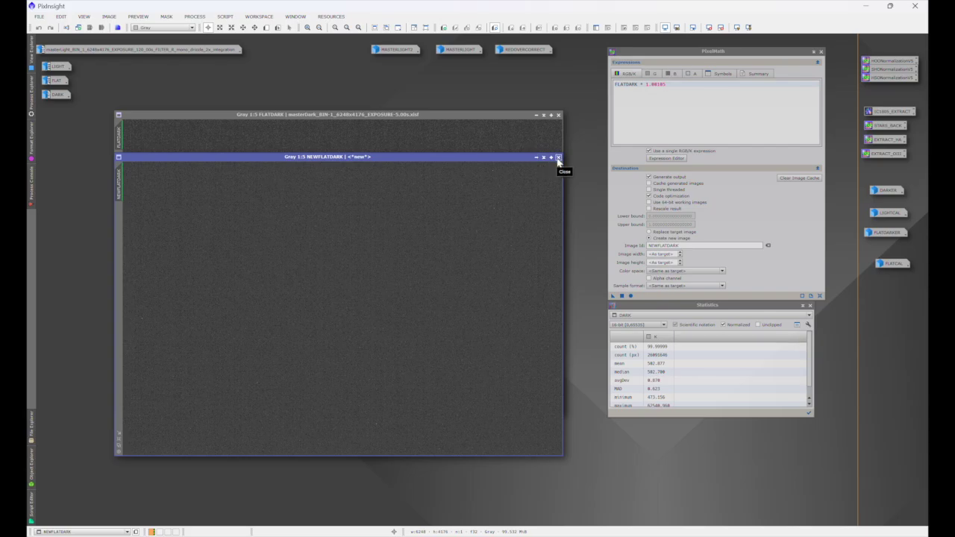
pyautogui.click(538, 157)
pyautogui.click(536, 116)
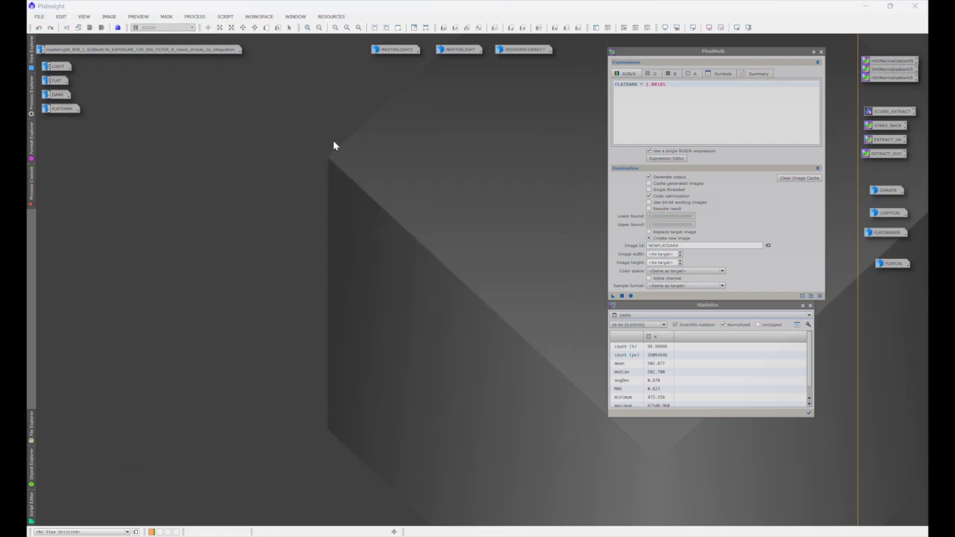
# - Open MASTERLIGHT2 and FLATCAL and spread their windows apart for comparison
pyautogui.doubleClick(404, 50)
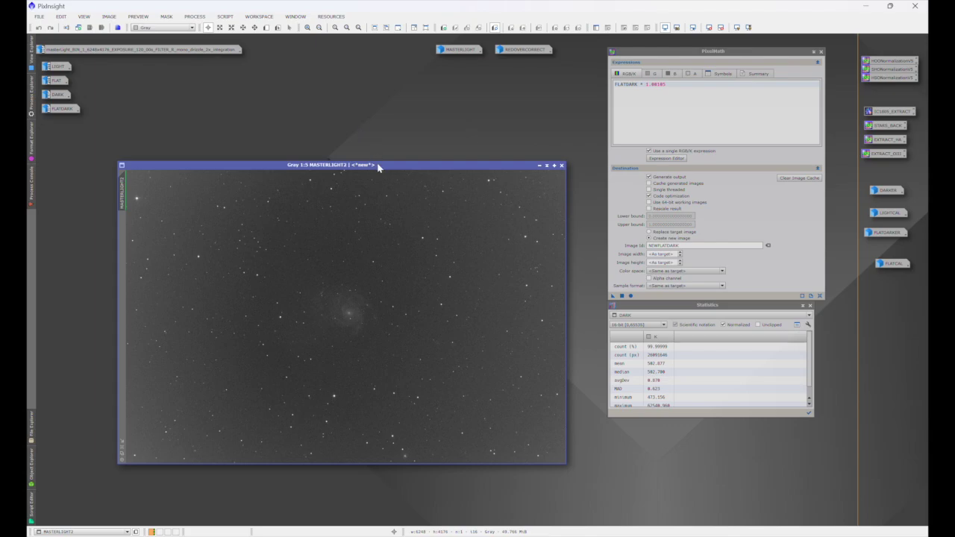
pyautogui.moveTo(379, 166); pyautogui.dragTo(381, 124)
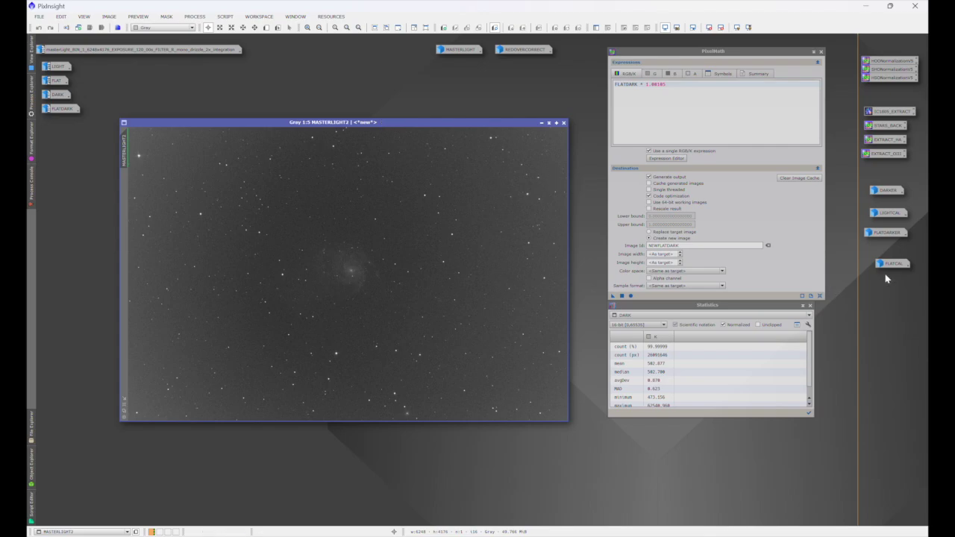
pyautogui.moveTo(892, 269)
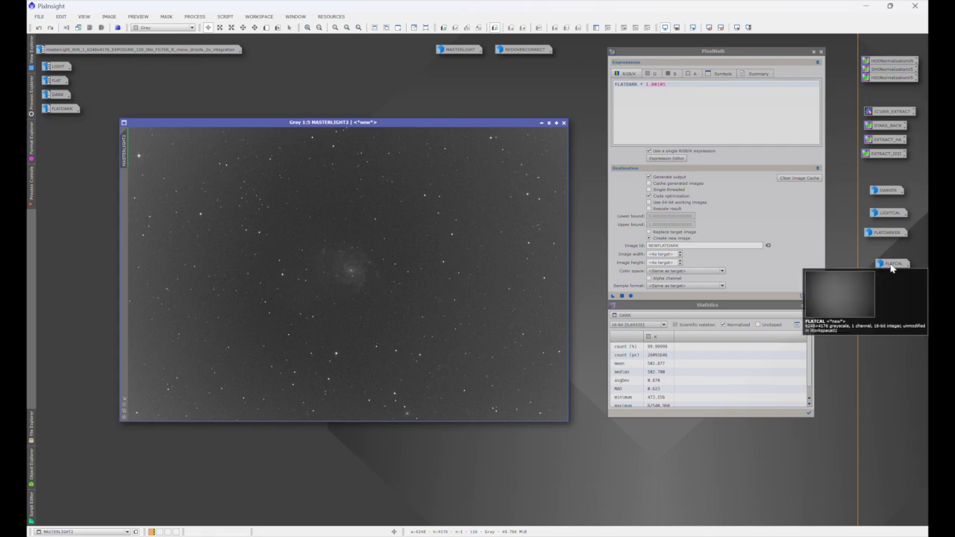
pyautogui.doubleClick(892, 265)
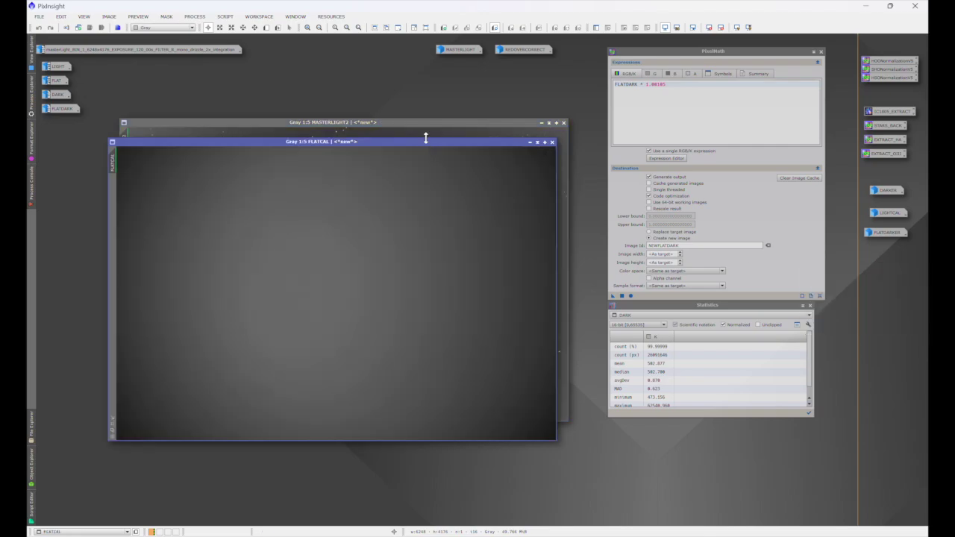
pyautogui.moveTo(441, 180); pyautogui.dragTo(713, 170)
pyautogui.moveTo(345, 123); pyautogui.dragTo(258, 143)
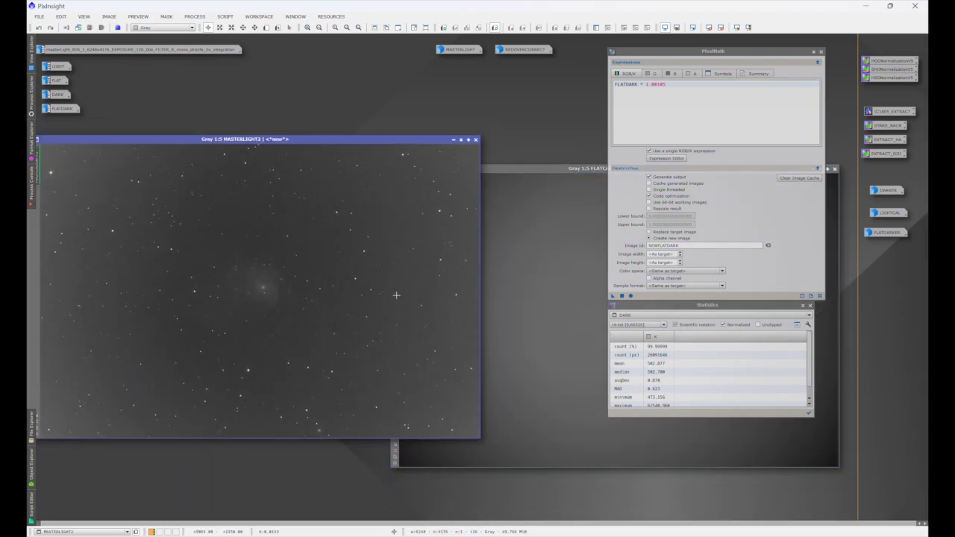
# - Compare the illumination pattern of FLATCAL with MASTERLIGHT2, bringing each window forward in turn
pyautogui.moveTo(568, 170); pyautogui.dragTo(411, 170)
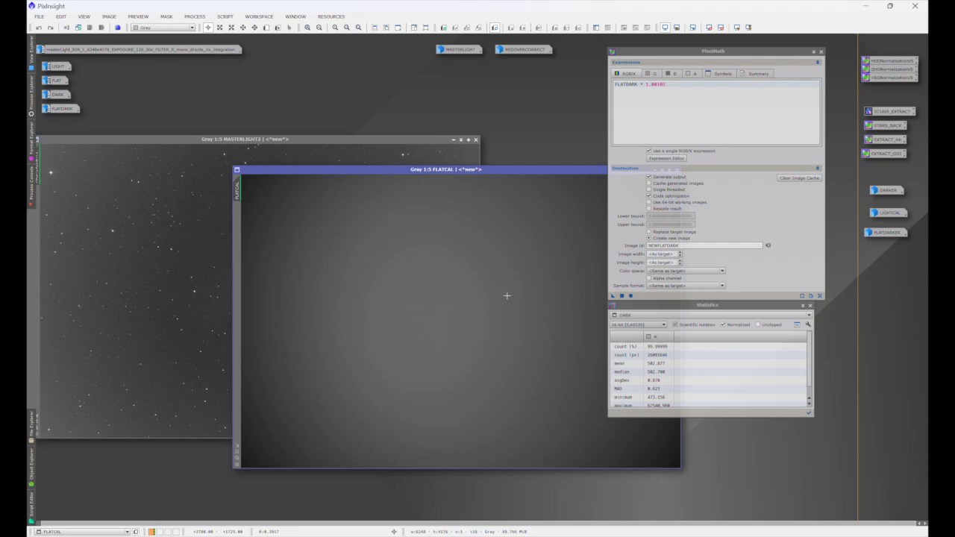
pyautogui.click(212, 344)
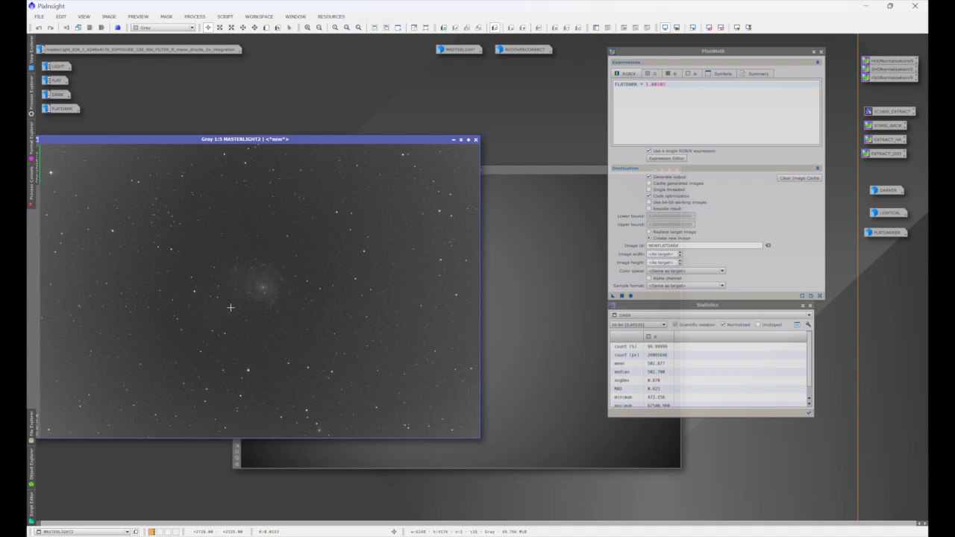
pyautogui.click(511, 170)
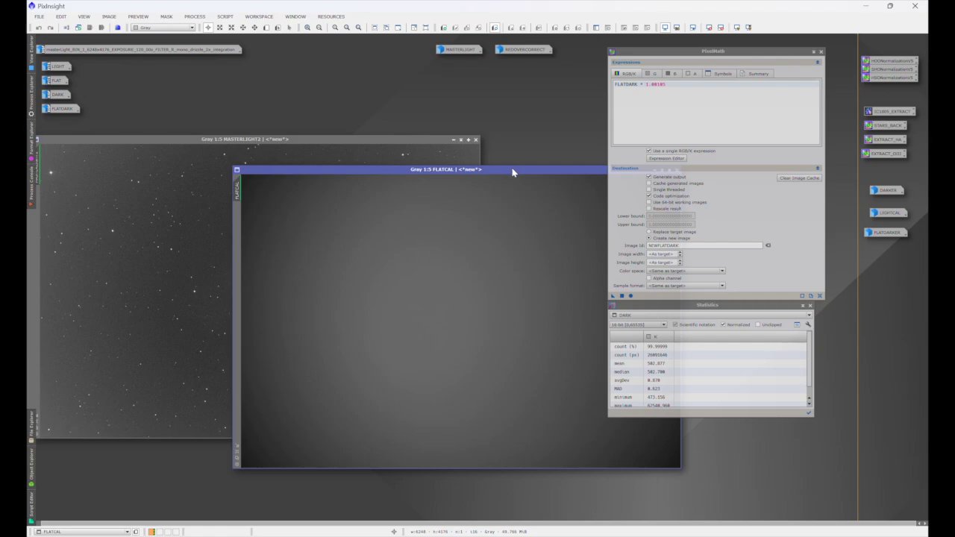
pyautogui.moveTo(512, 172); pyautogui.dragTo(394, 197)
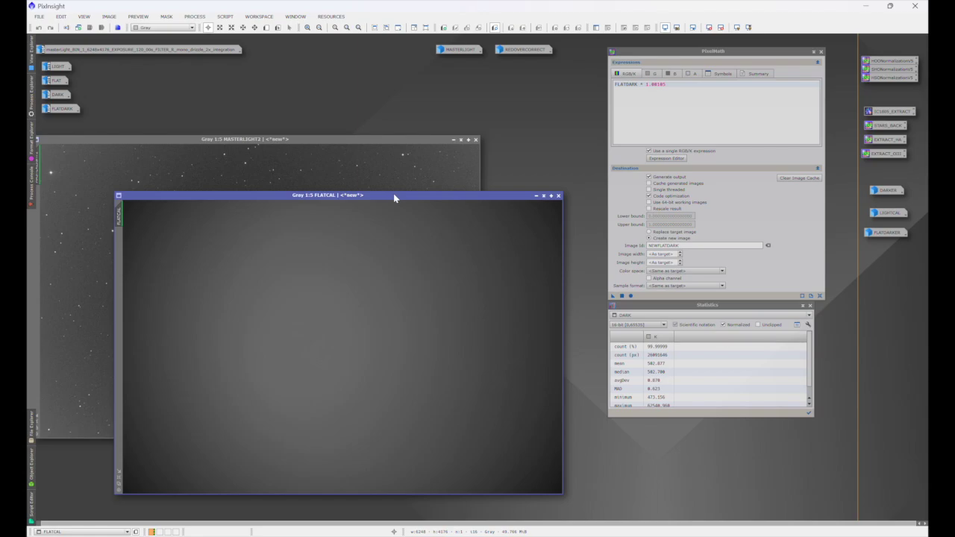
pyautogui.moveTo(394, 197); pyautogui.dragTo(420, 154)
# - Apply the PixelMath expression FLATCAL + .1 to FLATCAL as a new image named NEWFLAT
pyautogui.tripleClick(681, 85)
pyautogui.write('fLATCAL')
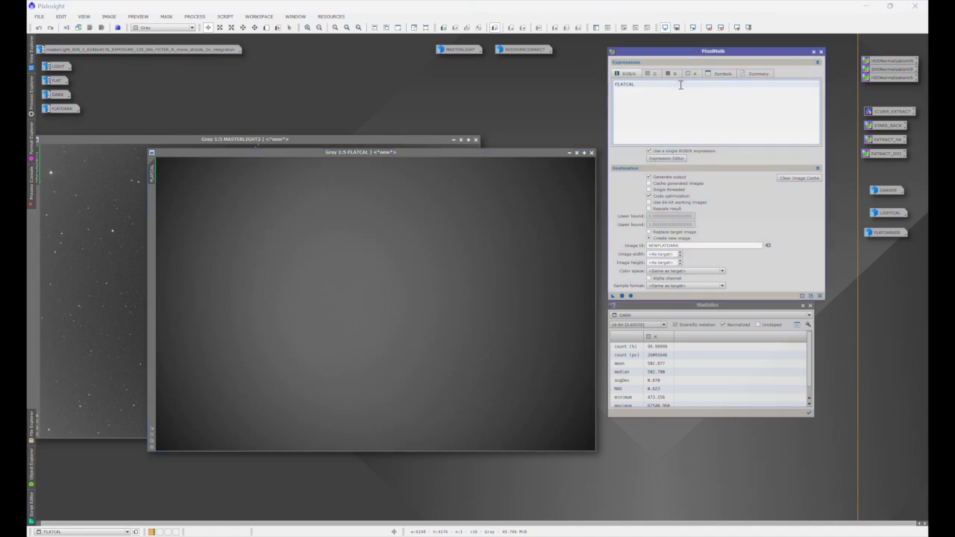
pyautogui.write(' *')
pyautogui.doubleClick(682, 247)
pyautogui.write('NEWFLAT')
pyautogui.moveTo(614, 295); pyautogui.dragTo(474, 267)
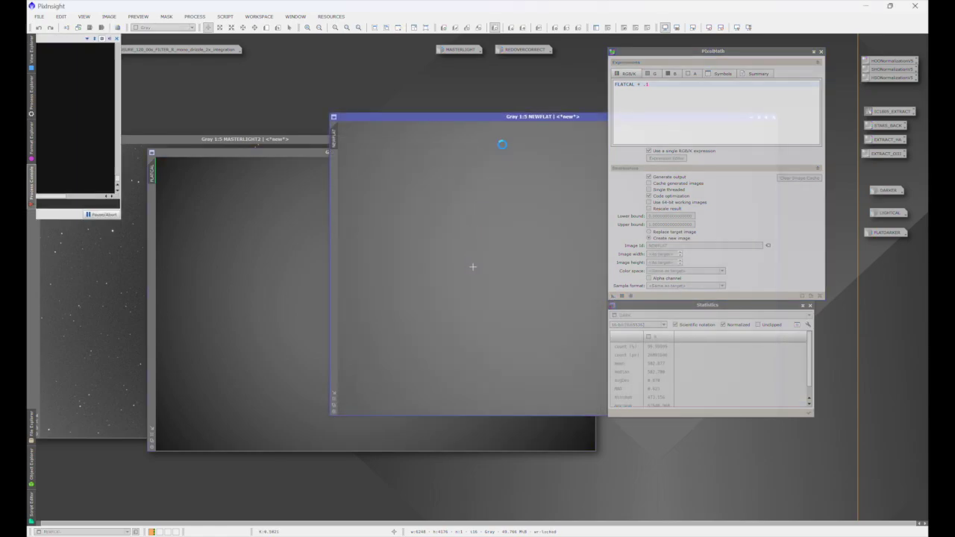
# - Minimize FLATCAL, bring NEWFLAT into clear view, and auto-stretch its display
pyautogui.click(299, 157)
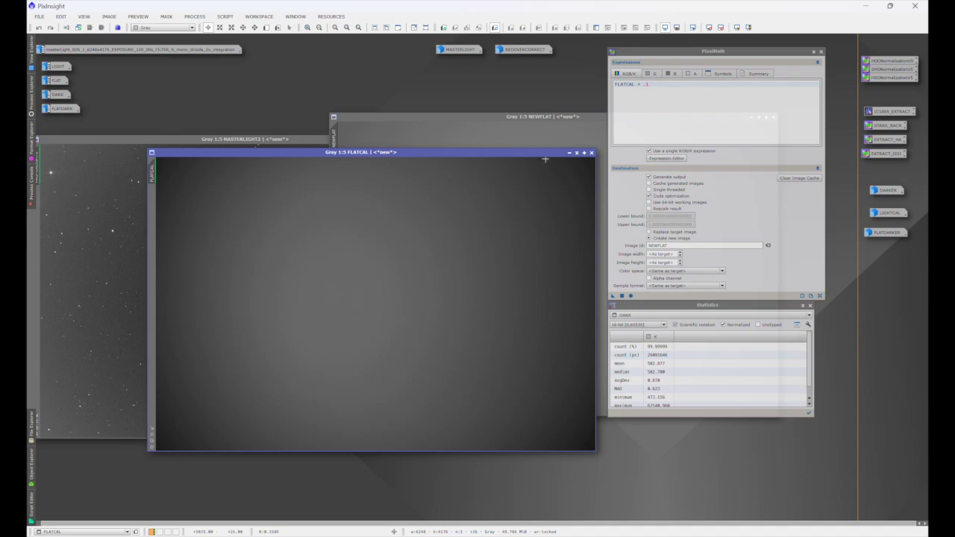
pyautogui.click(571, 153)
pyautogui.moveTo(558, 118); pyautogui.dragTo(347, 168)
pyautogui.hotkey('ctrl', 'a')
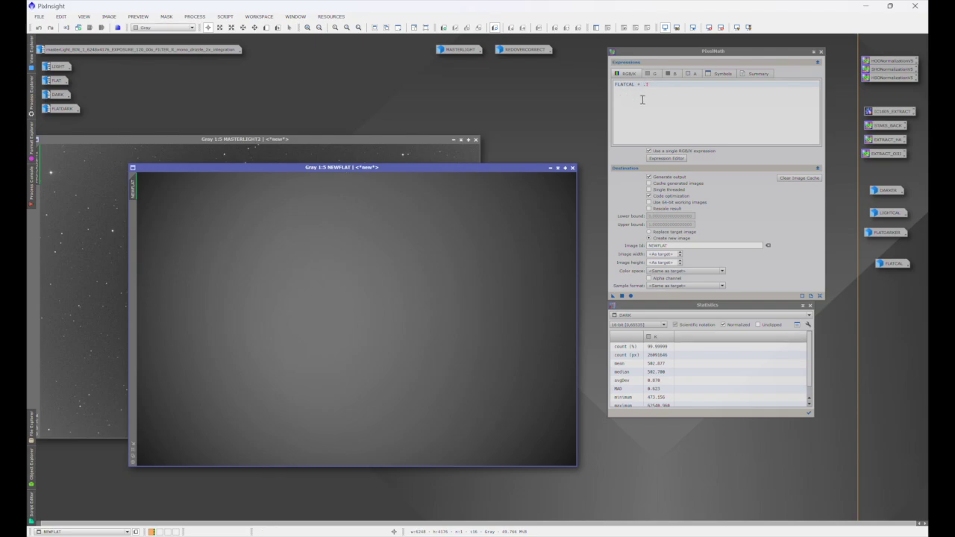
# - Compare NEWFLAT with FLATCAL visually and check the mean of both images in Statistics
pyautogui.doubleClick(892, 264)
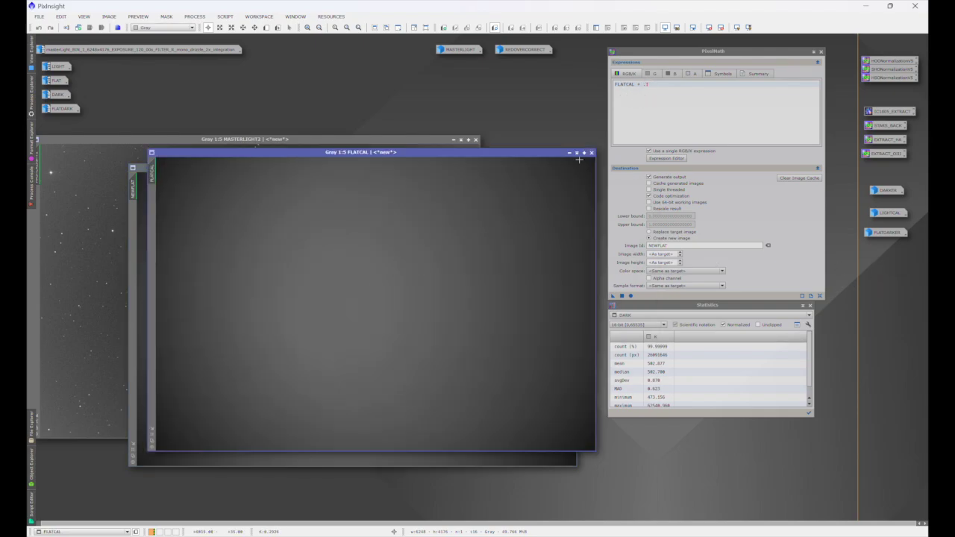
pyautogui.click(570, 152)
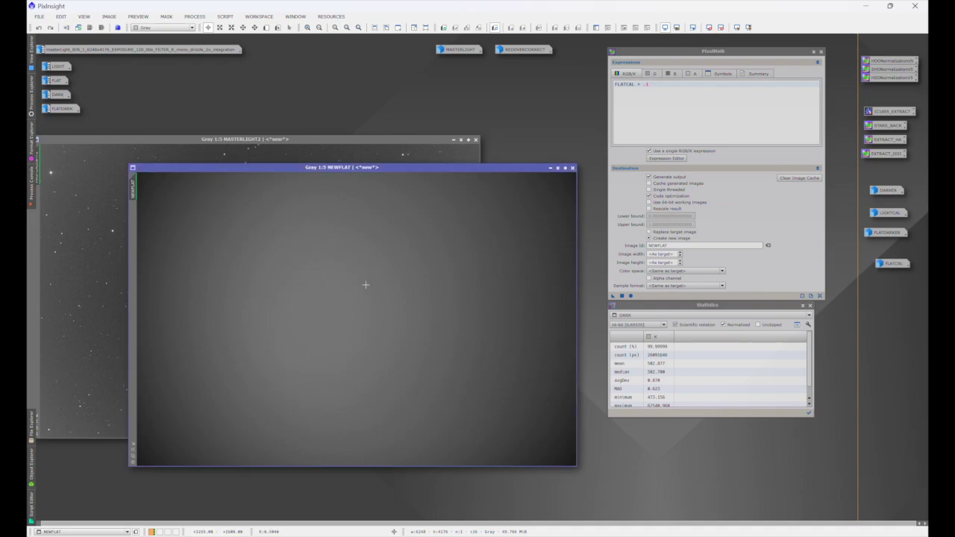
pyautogui.click(657, 315)
pyautogui.click(645, 349)
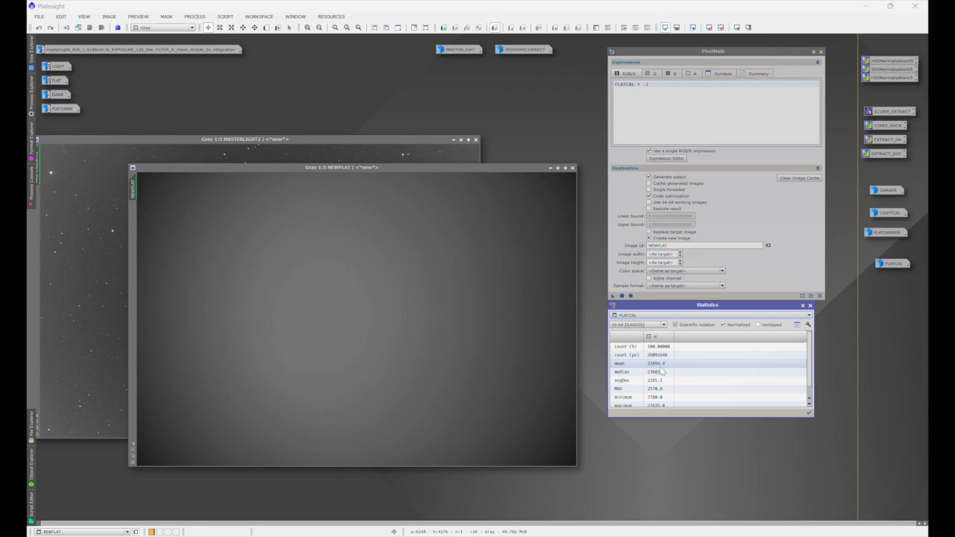
pyautogui.click(658, 316)
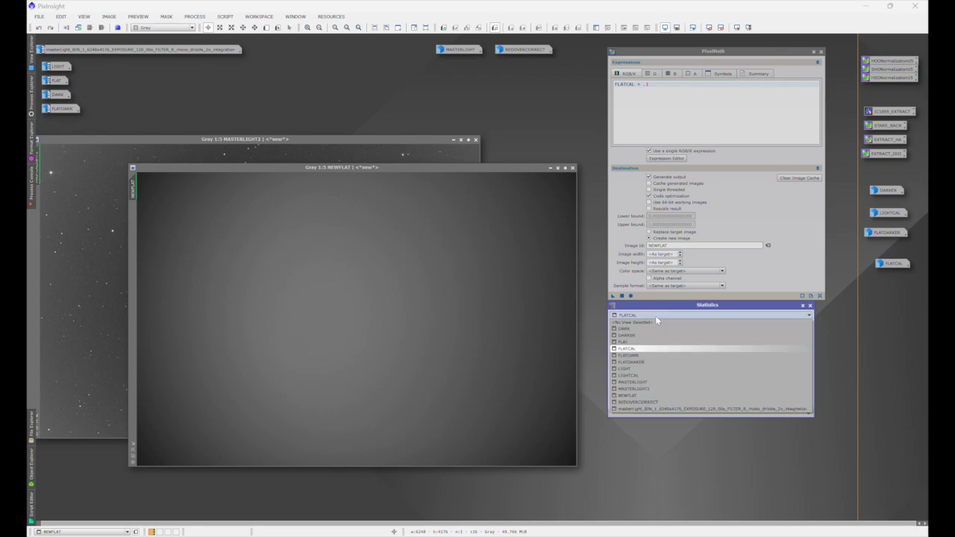
pyautogui.click(642, 395)
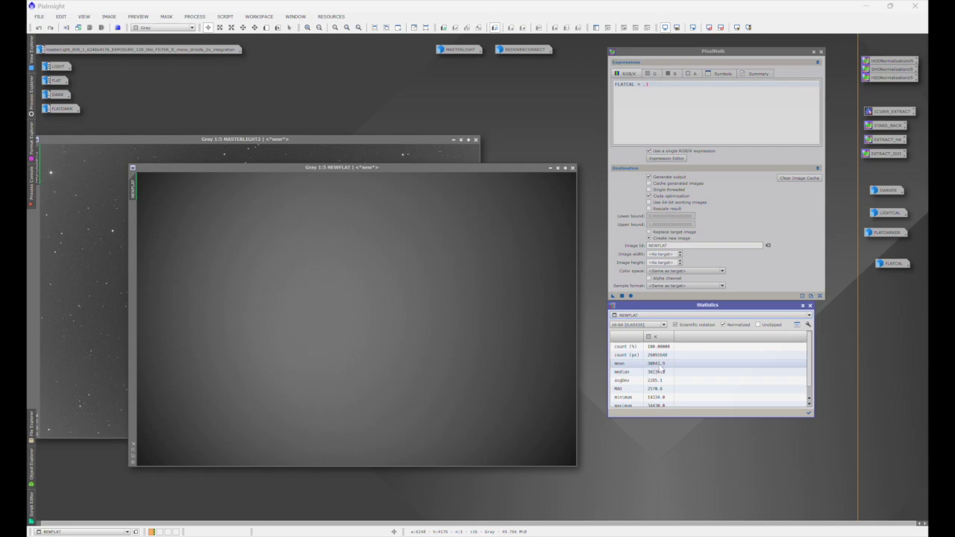
# - Minimize NEWFLAT, place its icon below FLATCAL, and recenter the MASTERLIGHT2 window
pyautogui.click(668, 84)
pyautogui.hotkey('ctrl', 'a')
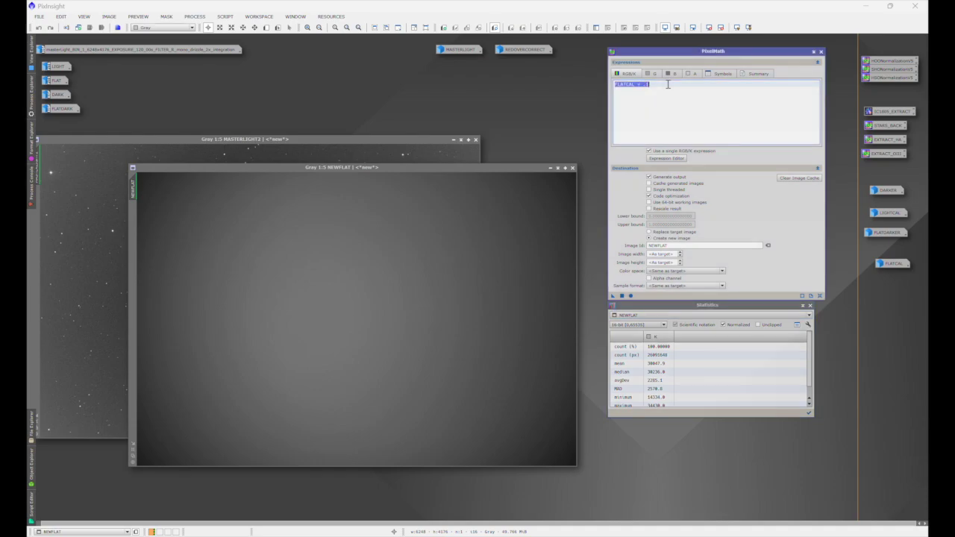
pyautogui.click(557, 168)
pyautogui.moveTo(379, 321); pyautogui.dragTo(889, 322)
pyautogui.moveTo(378, 142); pyautogui.dragTo(467, 132)
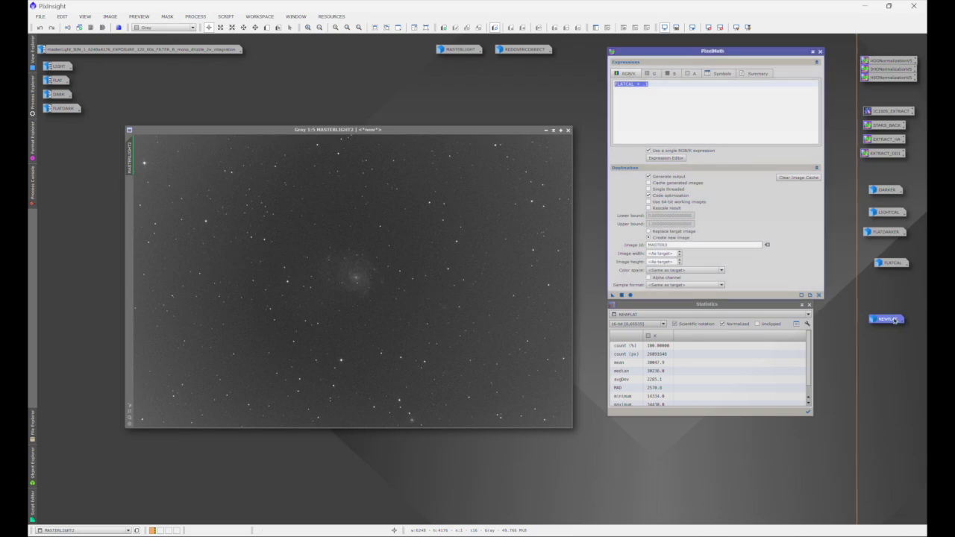
# - Reopen FLATCAL for another look at its vignetting and minimize it again
pyautogui.doubleClick(891, 263)
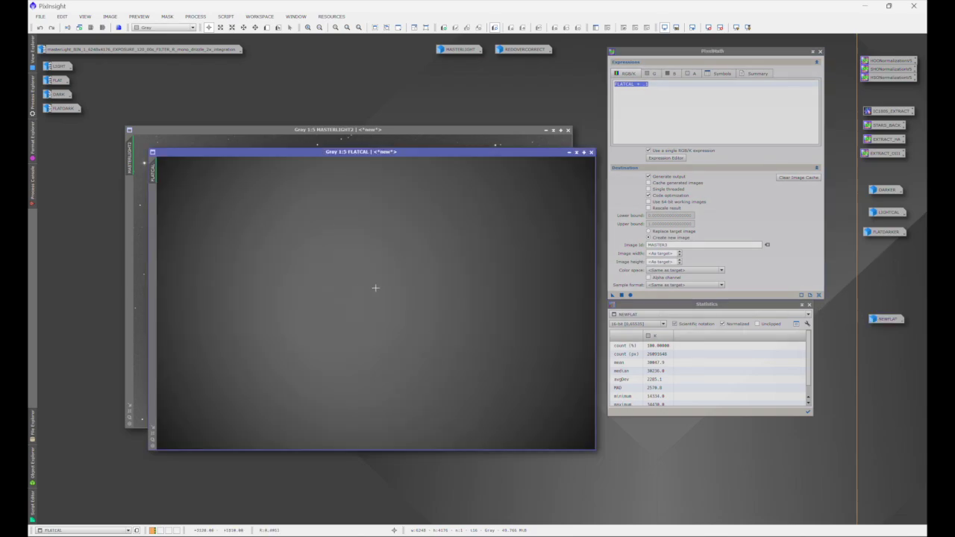
pyautogui.click(576, 152)
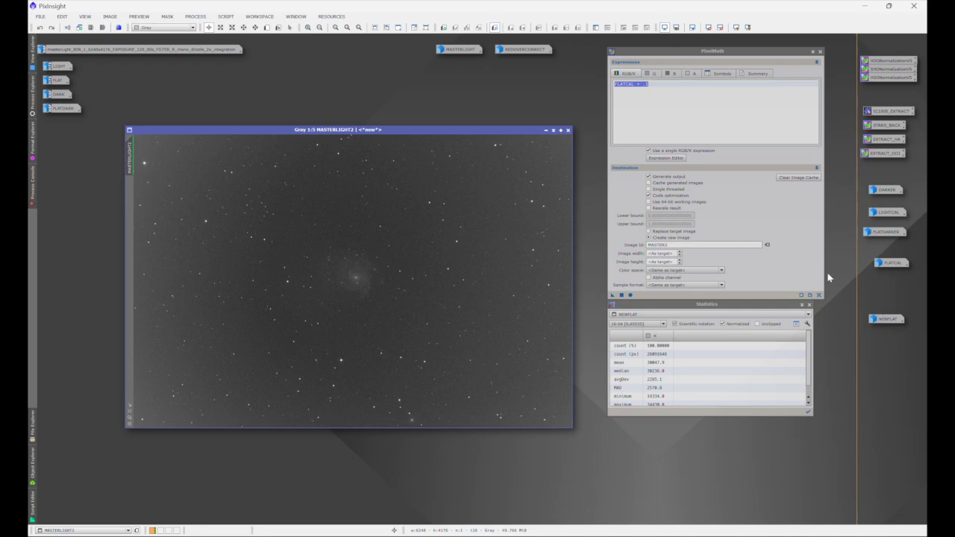
# - Minimize MASTERLIGHT2, open and reposition LIGHTCAL, and briefly reopen NEWFLAT to compare its vignetting with LIGHTCAL
pyautogui.click(546, 130)
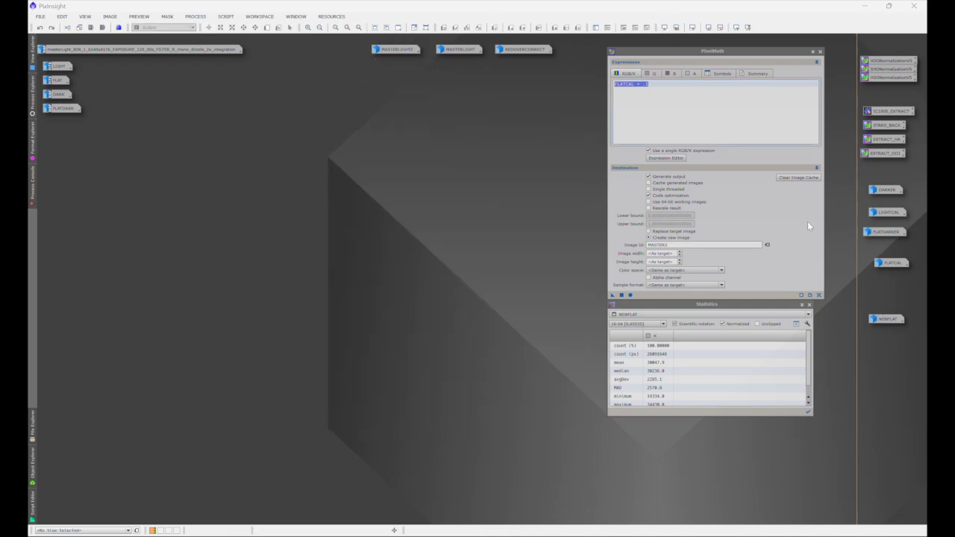
pyautogui.doubleClick(888, 214)
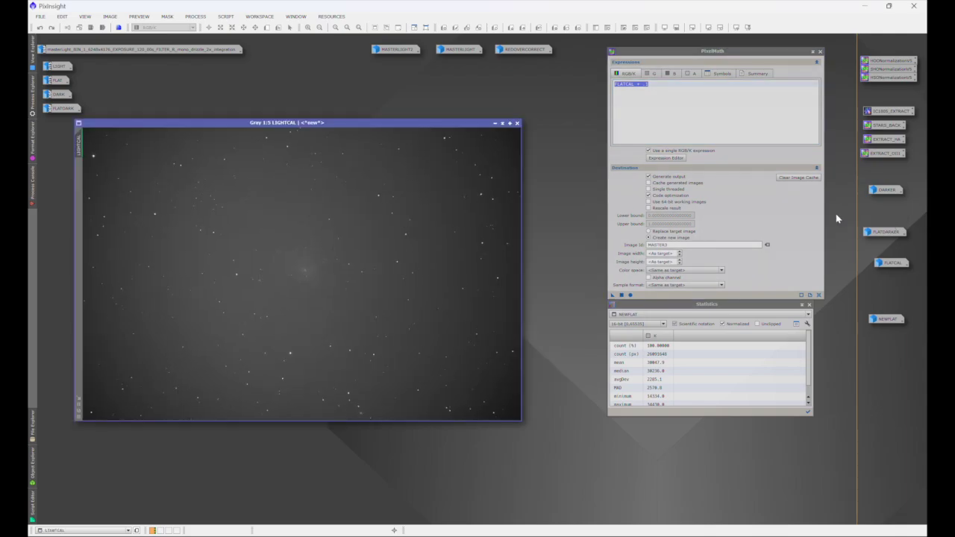
pyautogui.moveTo(386, 127); pyautogui.dragTo(423, 134)
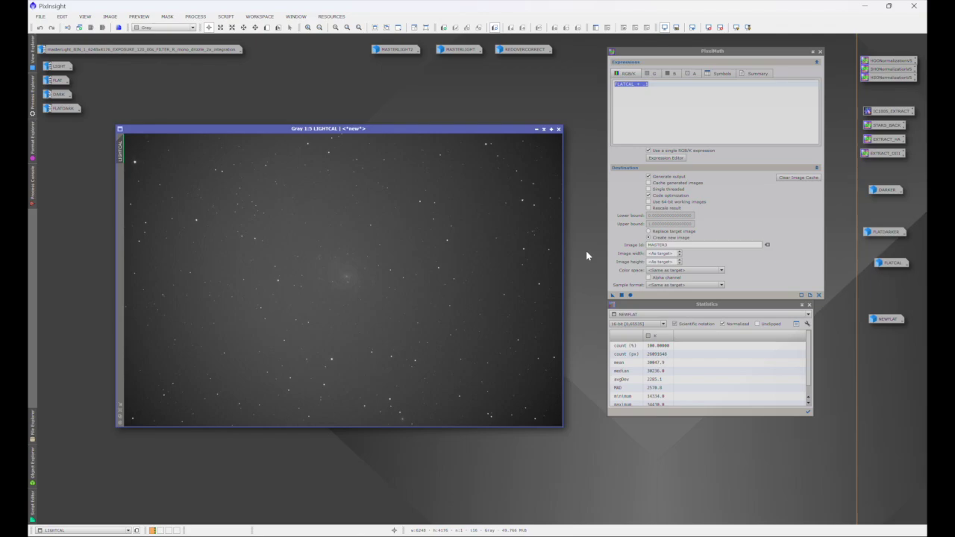
pyautogui.doubleClick(882, 320)
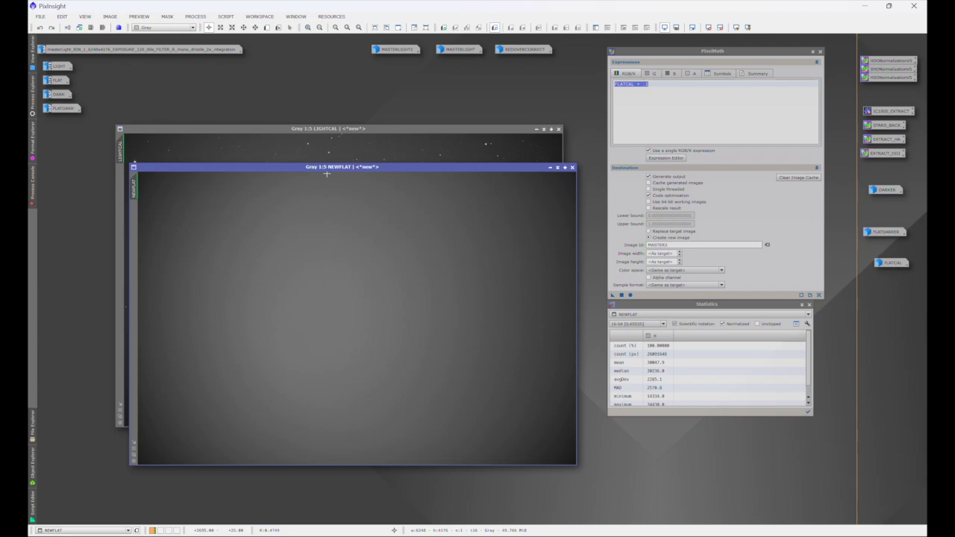
pyautogui.click(550, 167)
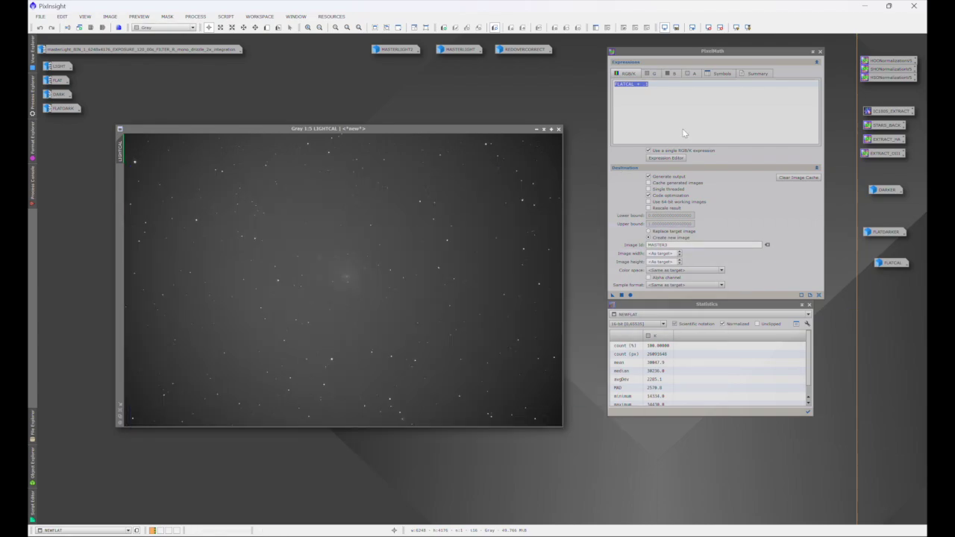
# - Set the PixelMath expression to LIGHTCAL * median(NEWFLAT) / NEWFLAT and the new image's ID to MASTER3
pyautogui.click(665, 85)
pyautogui.hotkey('ctrl', 'a')
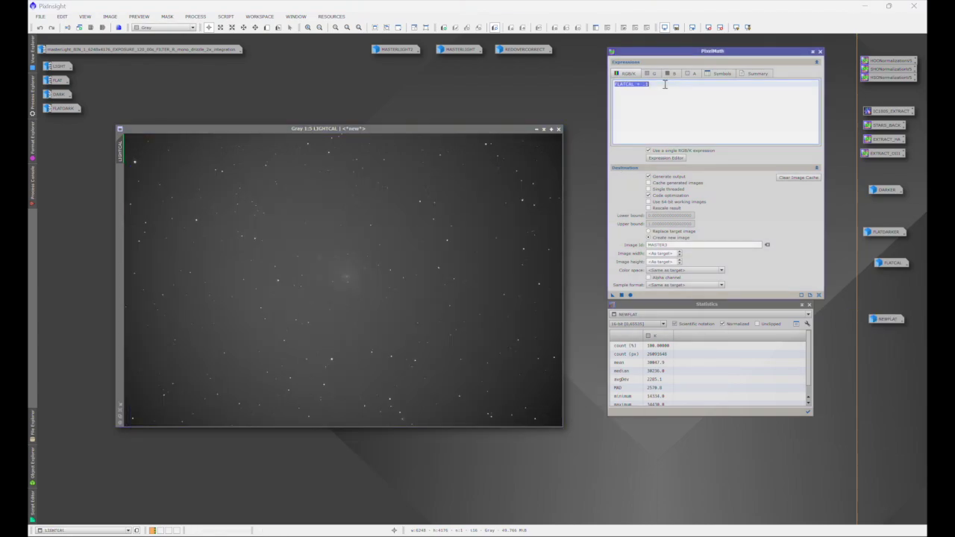
pyautogui.write('LIGHTCAL * median(NEWFLAT) / NEWFLAT')
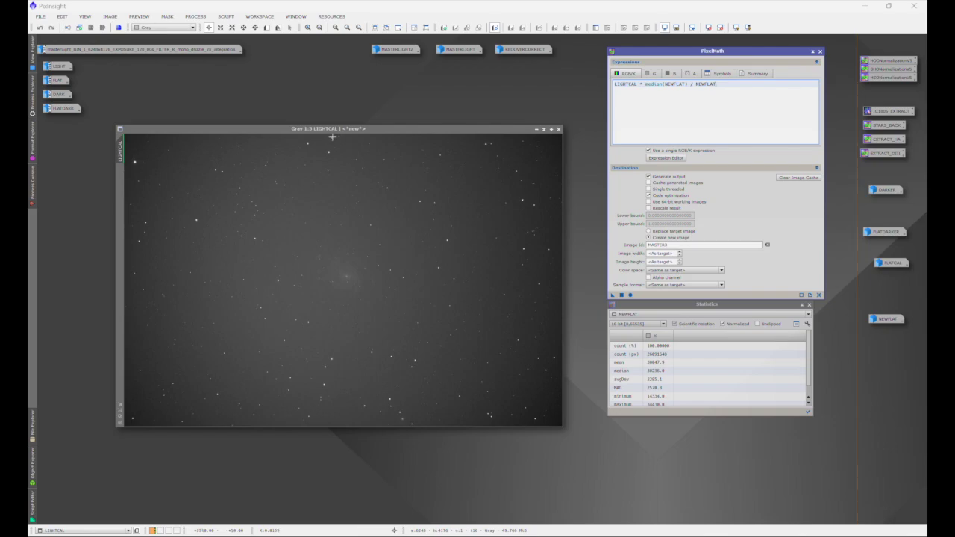
pyautogui.doubleClick(888, 319)
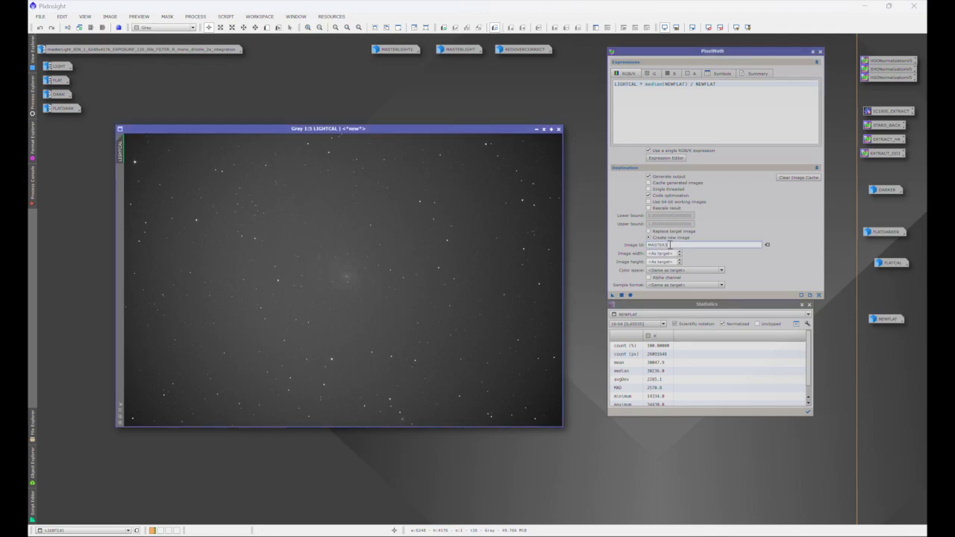
pyautogui.doubleClick(669, 245)
pyautogui.write('MASTERF')
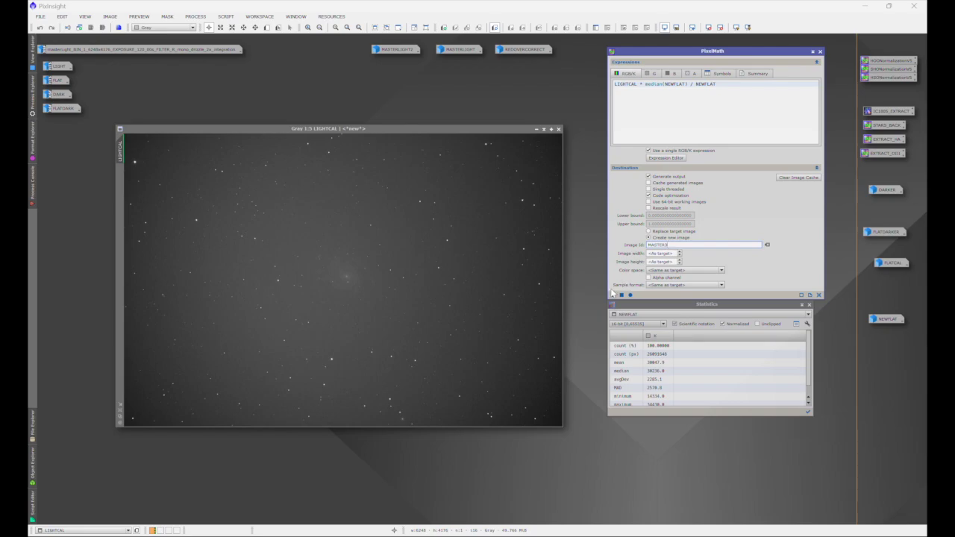
# - Apply the PixelMath calibration to LIGHTCAL, place the resulting MASTER3 window over LIGHTCAL, and auto-stretch its display
pyautogui.moveTo(611, 295); pyautogui.dragTo(450, 265)
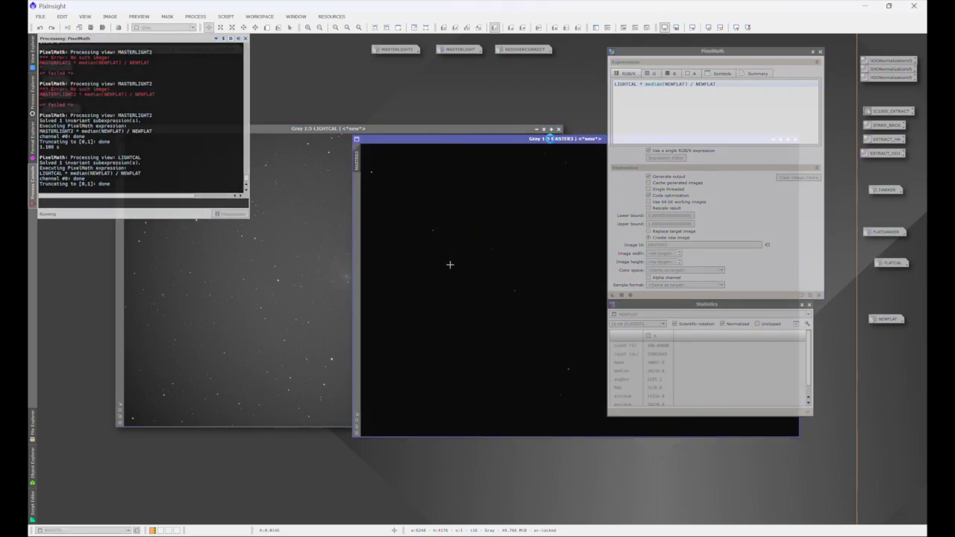
pyautogui.moveTo(561, 141); pyautogui.dragTo(338, 142)
pyautogui.hotkey('ctrl', 'a')
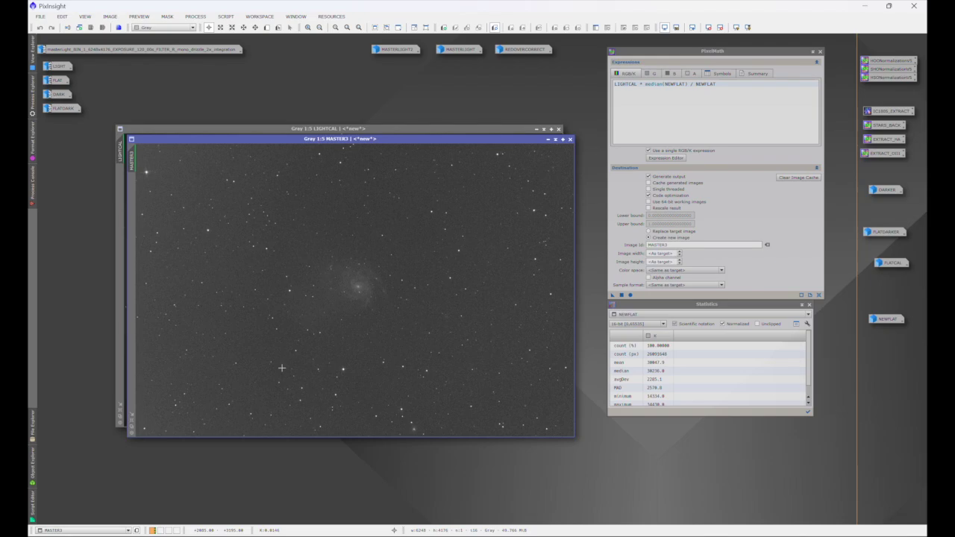
# - Compare the MASTER3 result visually with NEWFLAT, LIGHTCAL and the earlier MASTERLIGHT2
pyautogui.doubleClick(888, 319)
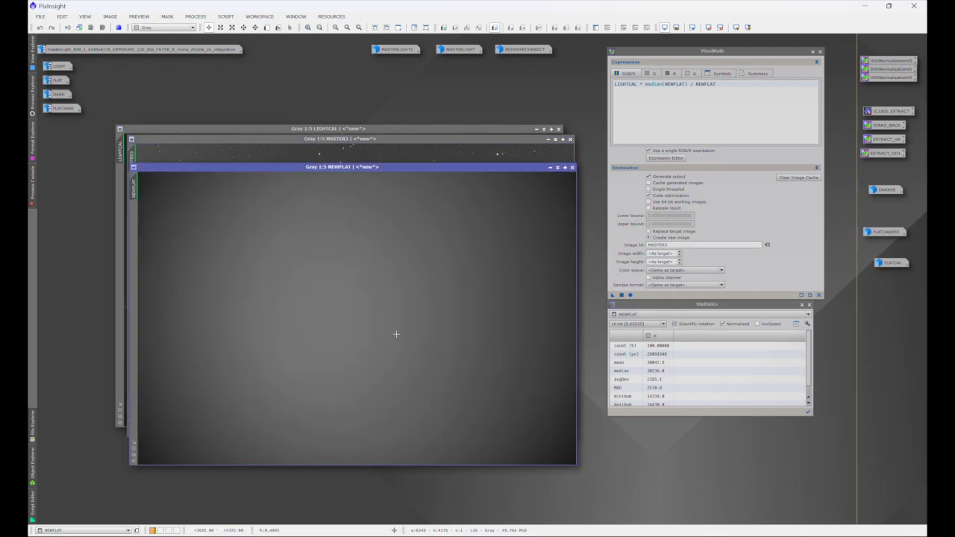
pyautogui.click(550, 167)
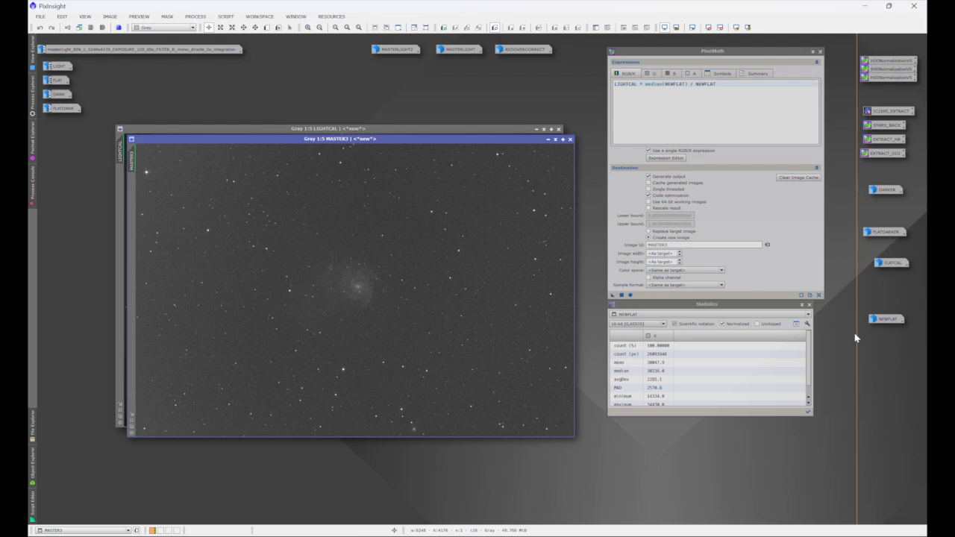
pyautogui.click(300, 128)
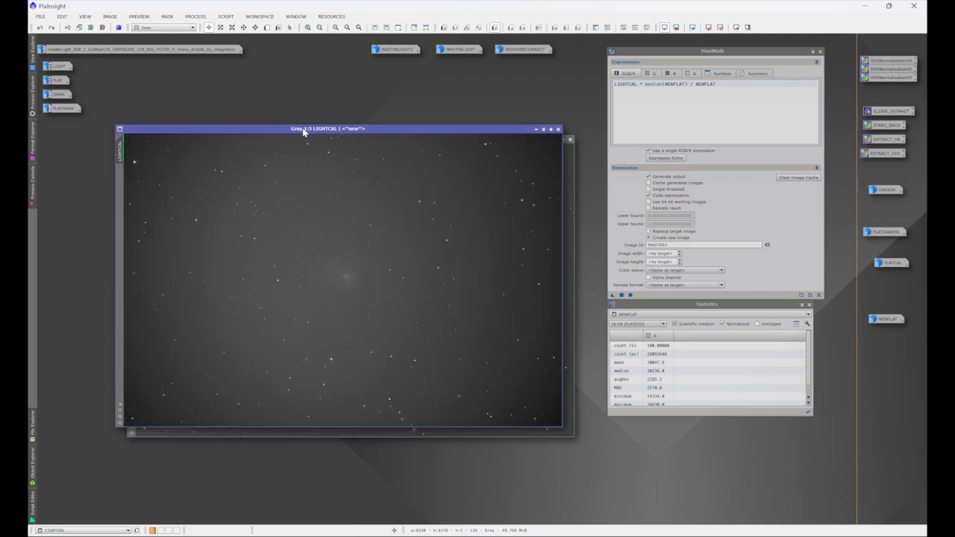
pyautogui.doubleClick(410, 50)
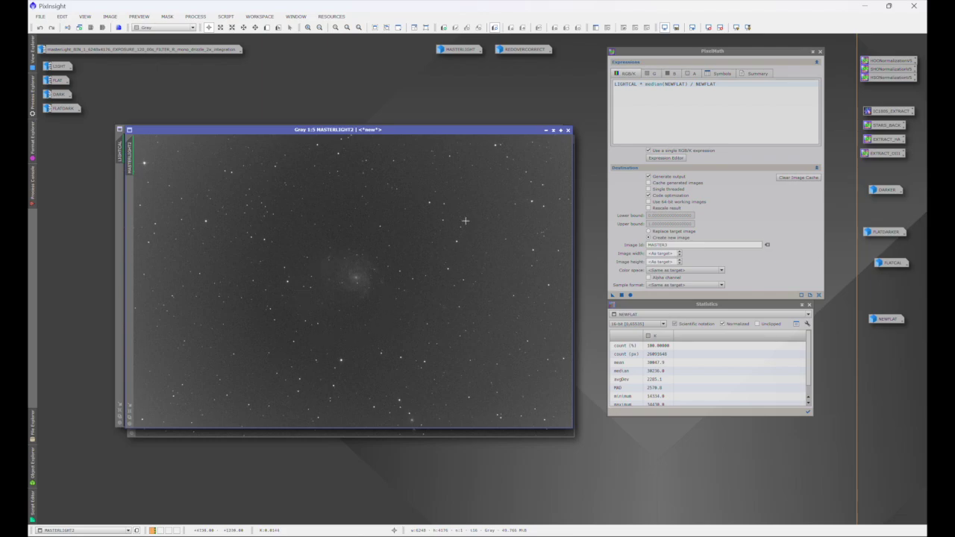
pyautogui.click(545, 130)
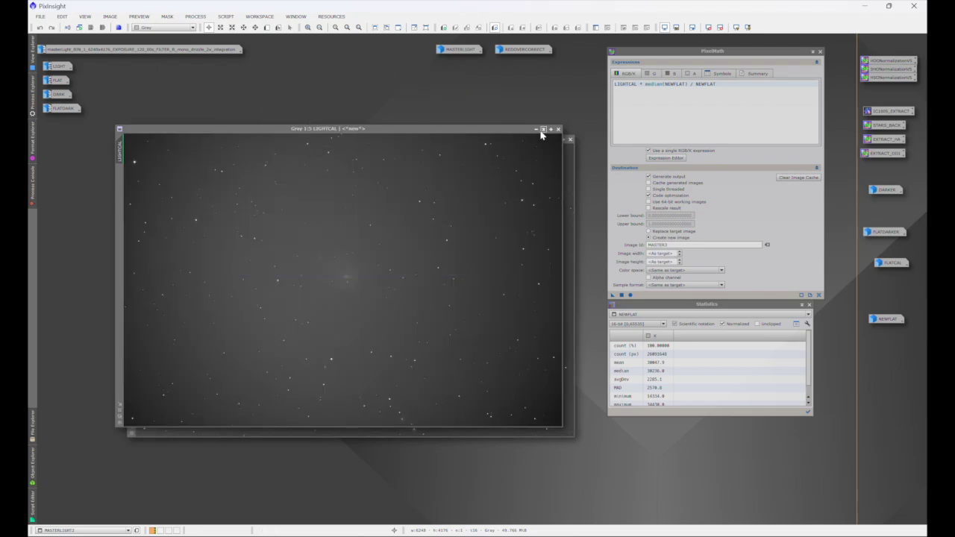
pyautogui.doubleClick(885, 319)
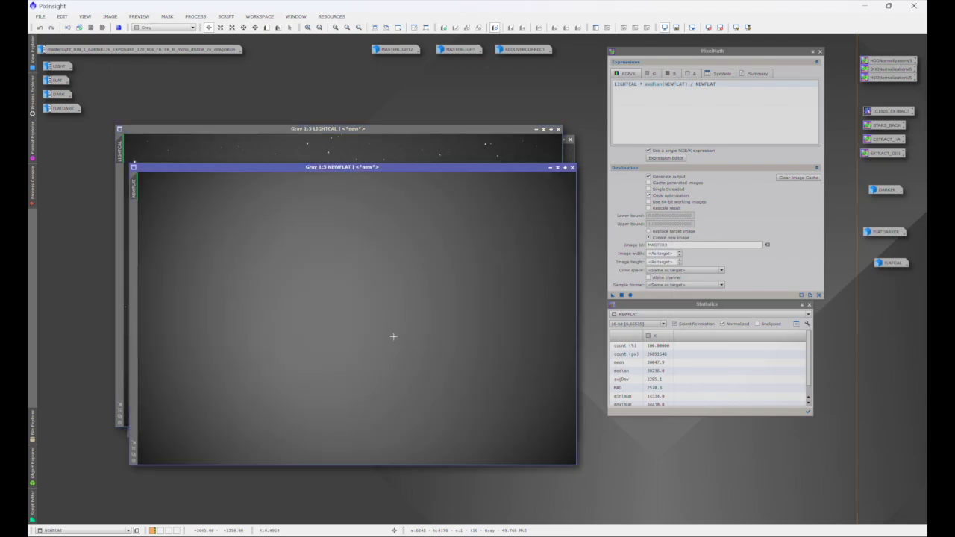
pyautogui.click(468, 135)
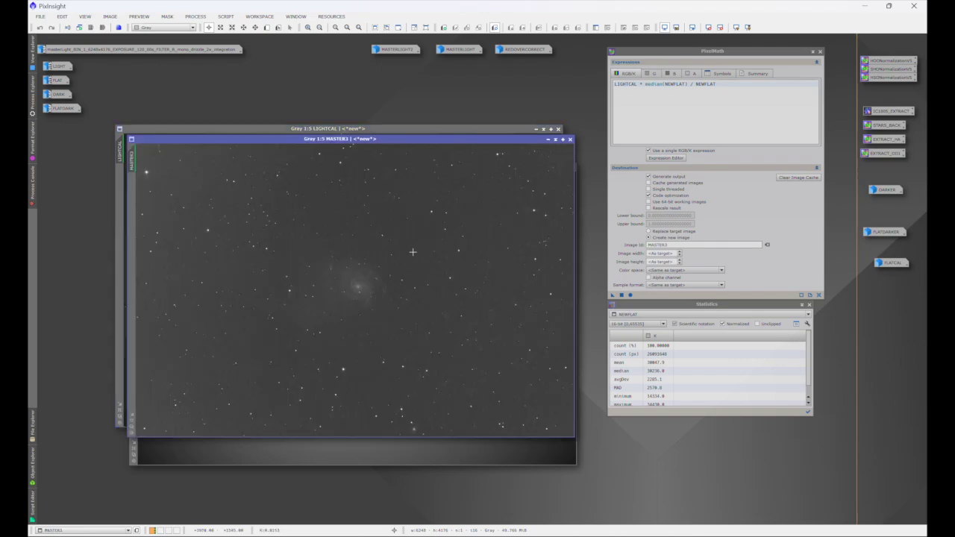
# - Close the MASTER3 and NEWFLAT images, leaving LIGHTCAL open
pyautogui.click(570, 139)
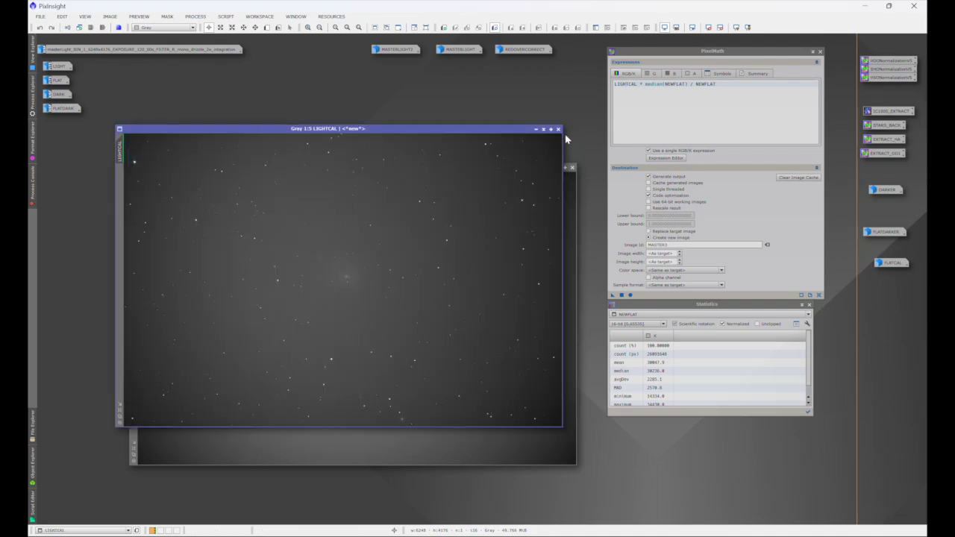
pyautogui.click(570, 187)
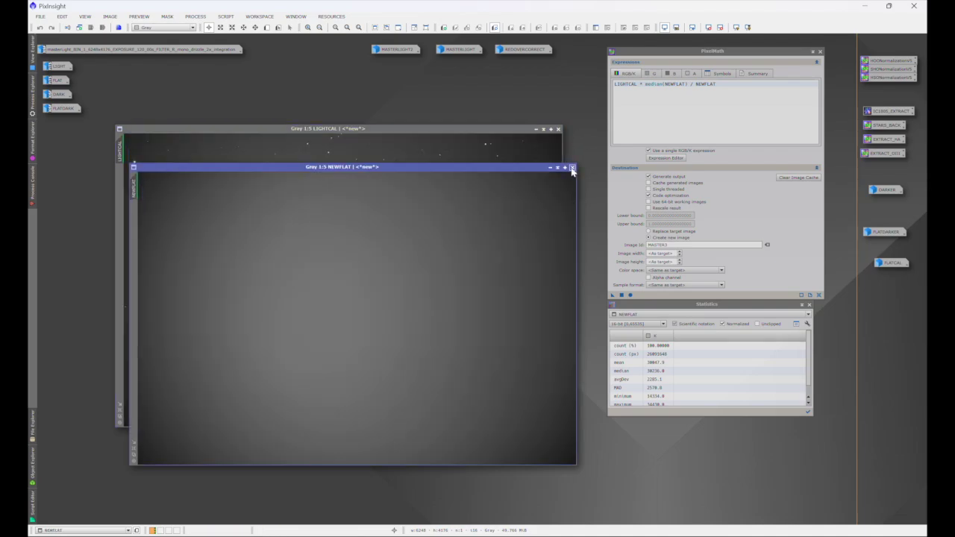
pyautogui.click(572, 169)
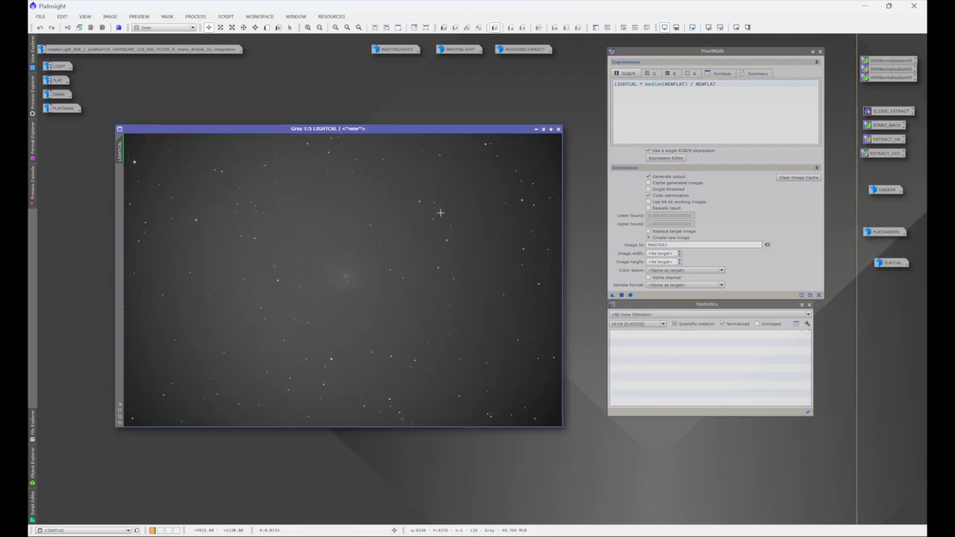
# - Reopen FLATCAL and compare its vignetting with LIGHTCAL by alternating the two windows
pyautogui.doubleClick(891, 263)
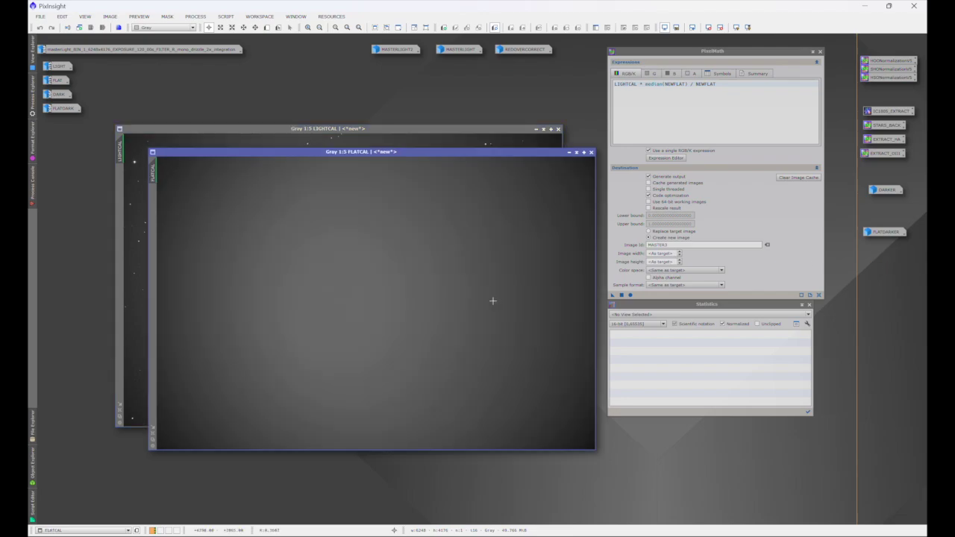
pyautogui.click(433, 134)
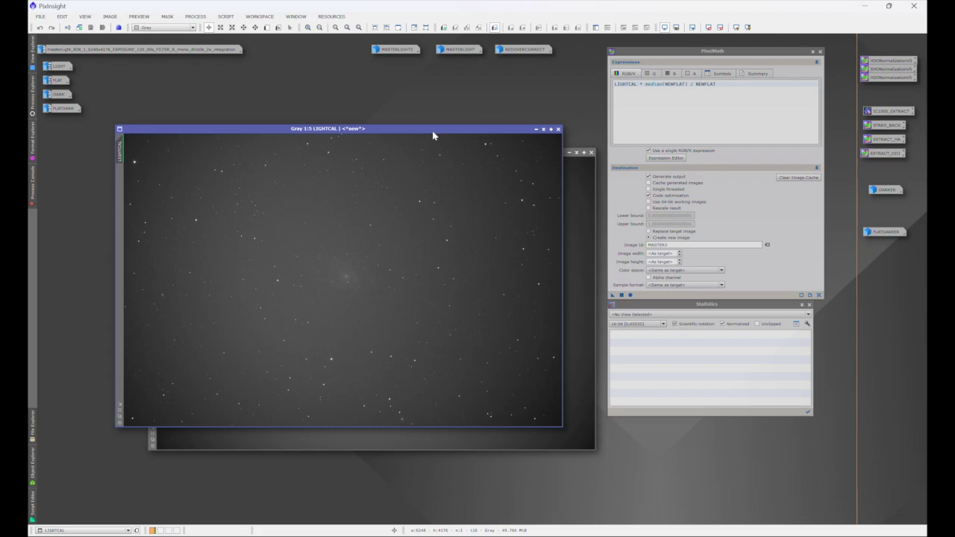
pyautogui.click(572, 203)
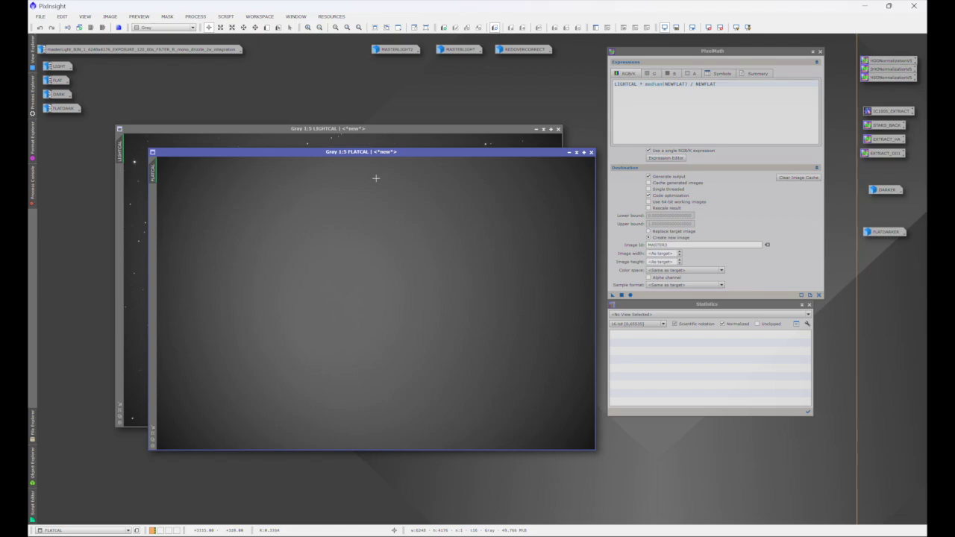
# - Create a new image named BRIGHTFLAT from FLATCAL with the PixelMath expression FLATCAL + .4
pyautogui.click(728, 85)
pyautogui.tripleClick(727, 85)
pyautogui.write('FLATCAL')
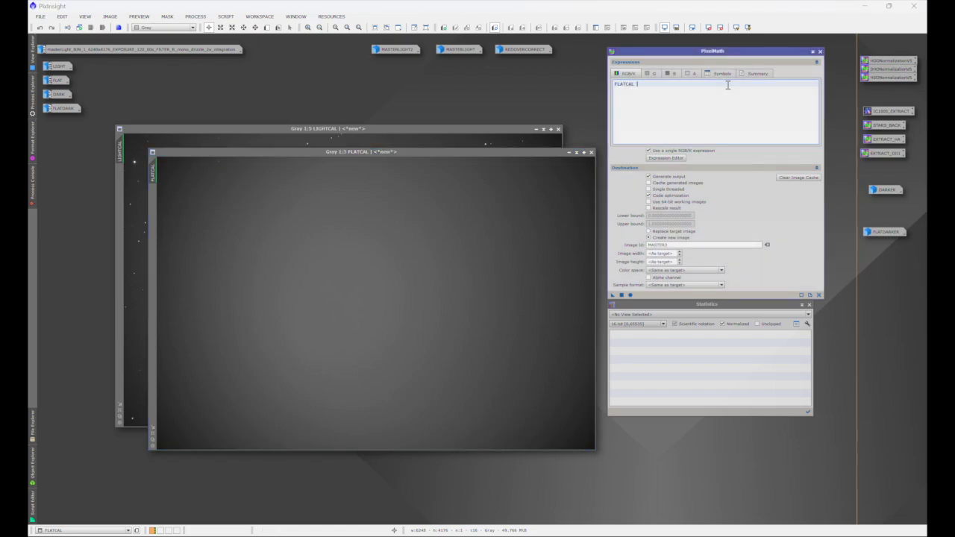
pyautogui.write(' +')
pyautogui.doubleClick(669, 245)
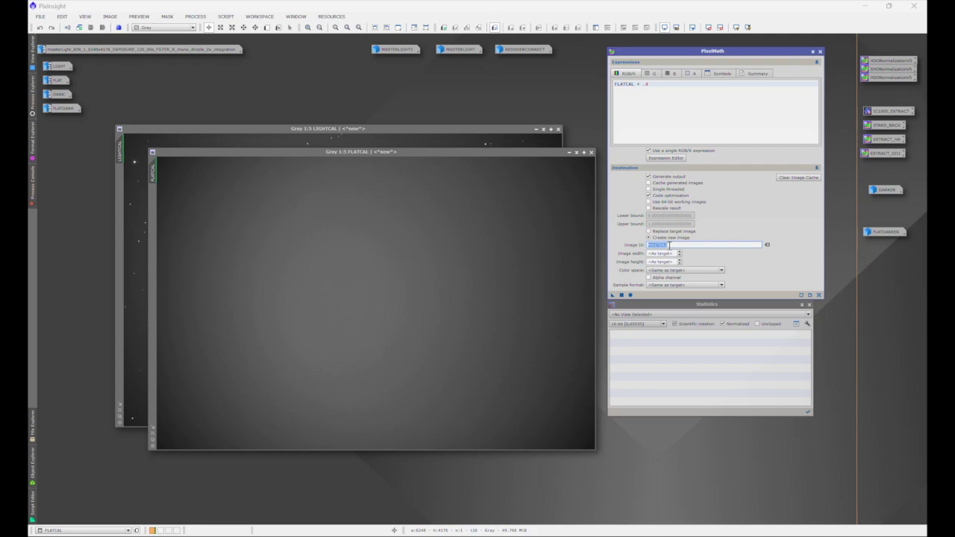
pyautogui.write('BRIGHTFLAT')
pyautogui.moveTo(613, 295); pyautogui.dragTo(498, 277)
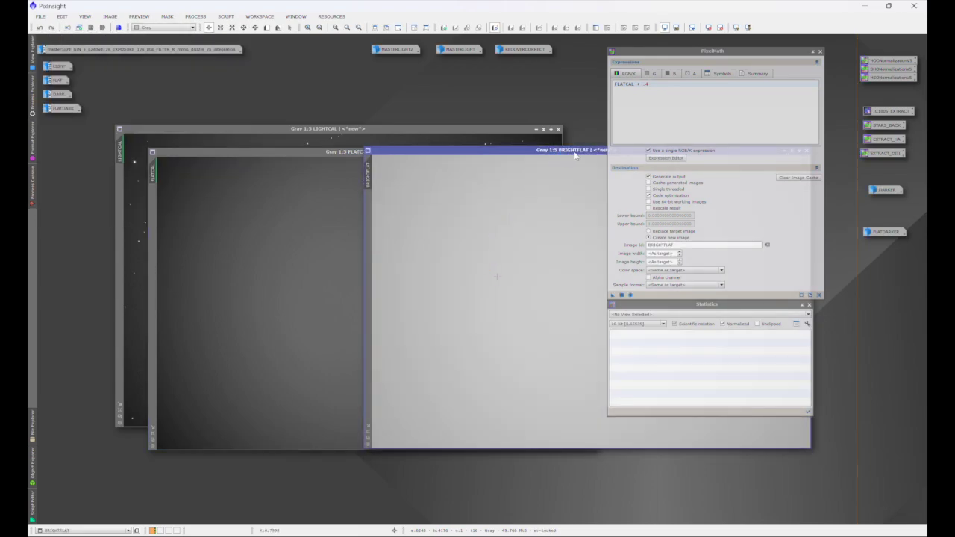
# - Move the BRIGHTFLAT window clear of the PixelMath dialog and minimize FLATCAL
pyautogui.moveTo(571, 154); pyautogui.dragTo(360, 191)
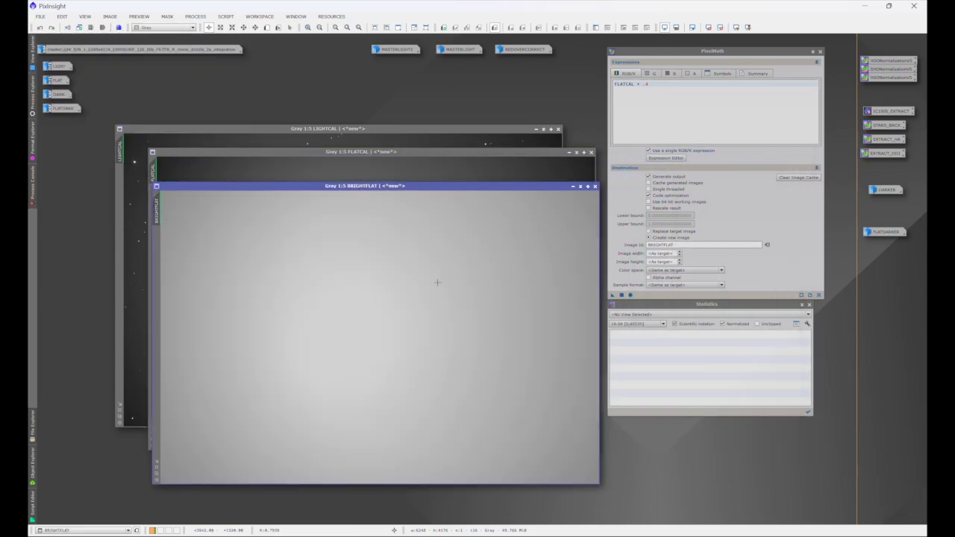
pyautogui.click(415, 152)
pyautogui.click(570, 153)
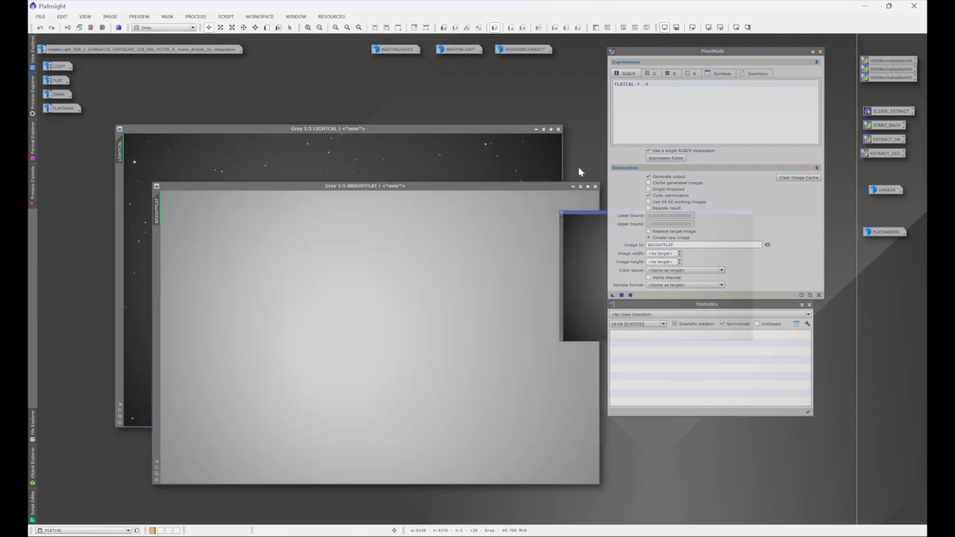
# - Compare the mean of FLATCAL and BRIGHTFLAT in Statistics, and shift the BRIGHTFLAT window down to uncover LIGHTCAL
pyautogui.click(640, 314)
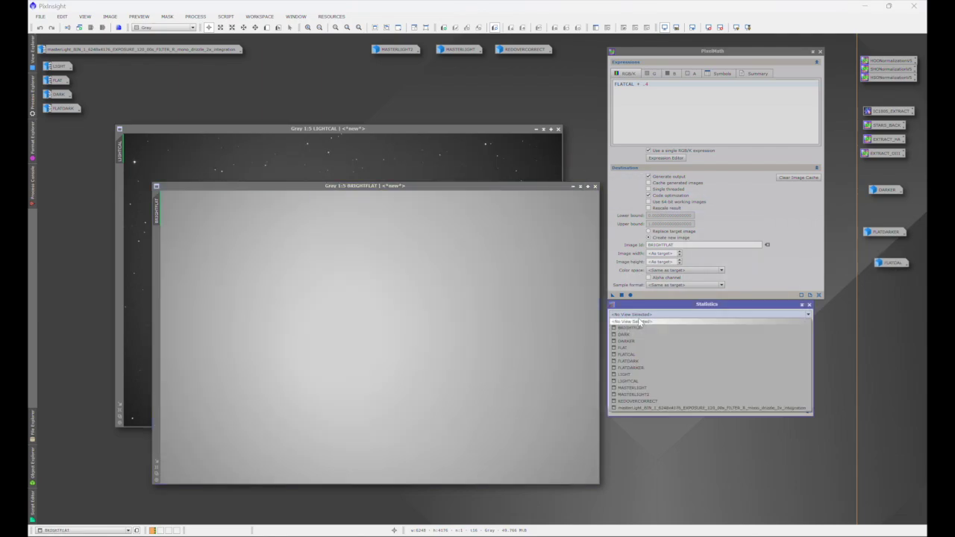
pyautogui.click(644, 354)
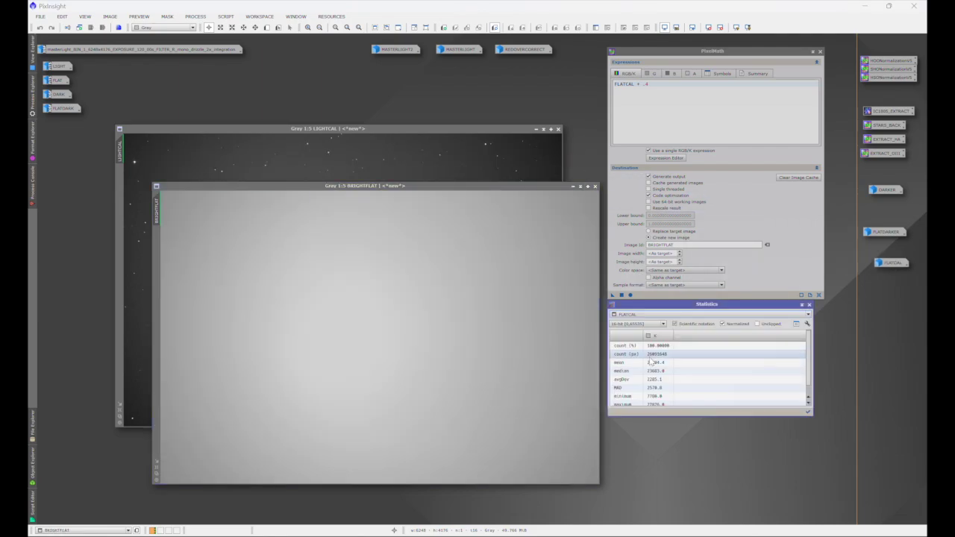
pyautogui.click(651, 362)
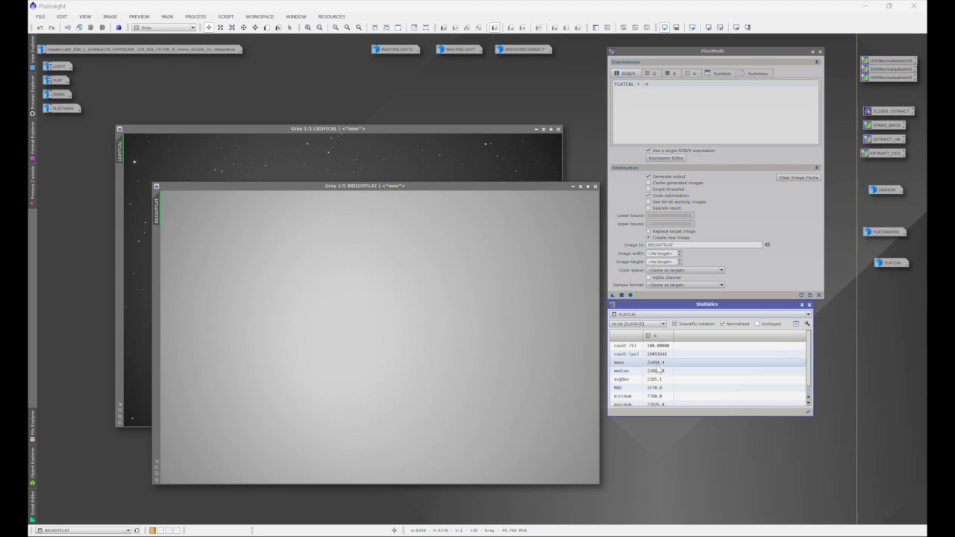
pyautogui.click(646, 314)
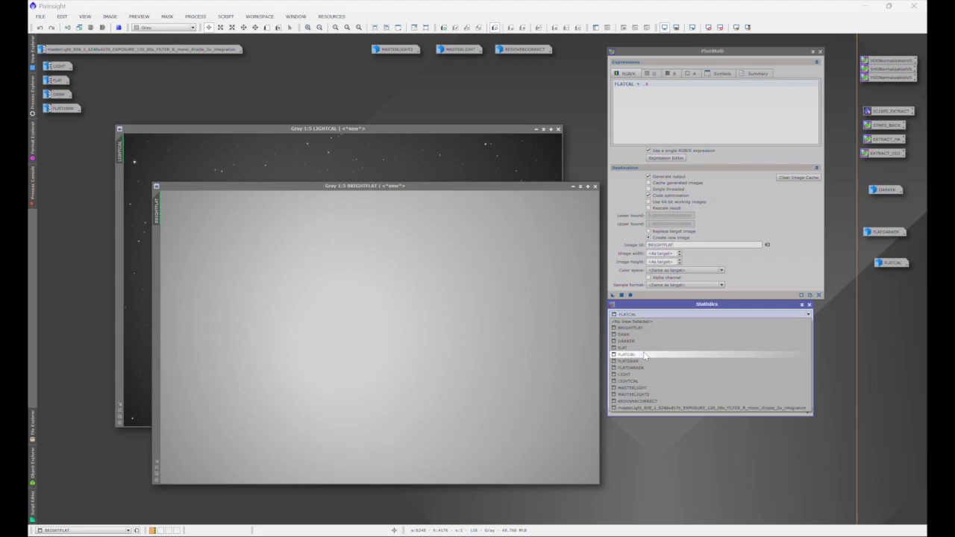
pyautogui.click(642, 327)
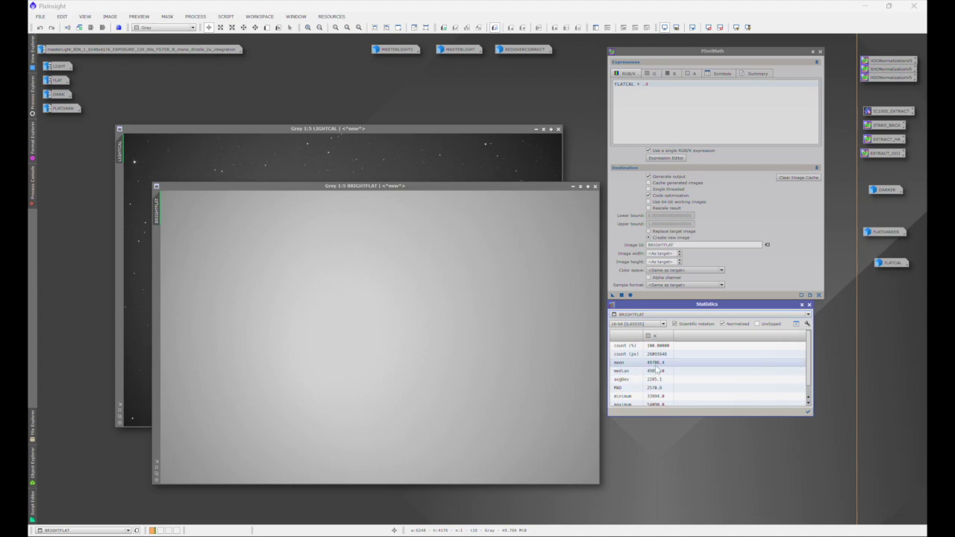
pyautogui.moveTo(361, 187); pyautogui.dragTo(449, 244)
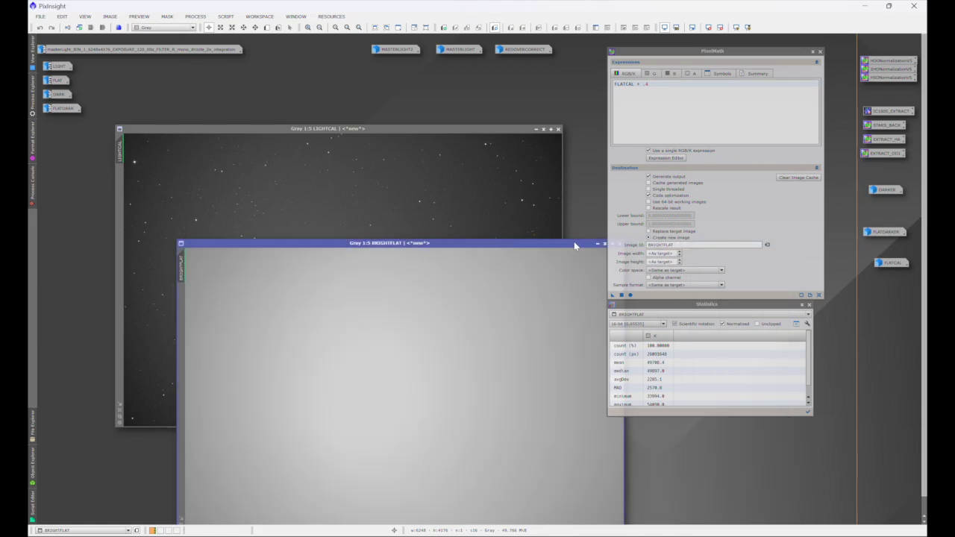
# - Park BRIGHTFLAT as an icon and create a new image UNDERLIGHT with the PixelMath expression LIGHTCAL * median(BRIGHTFLAT) / BRIGHTFLAT
pyautogui.click(599, 246)
pyautogui.moveTo(414, 395); pyautogui.dragTo(874, 317)
pyautogui.tripleClick(656, 86)
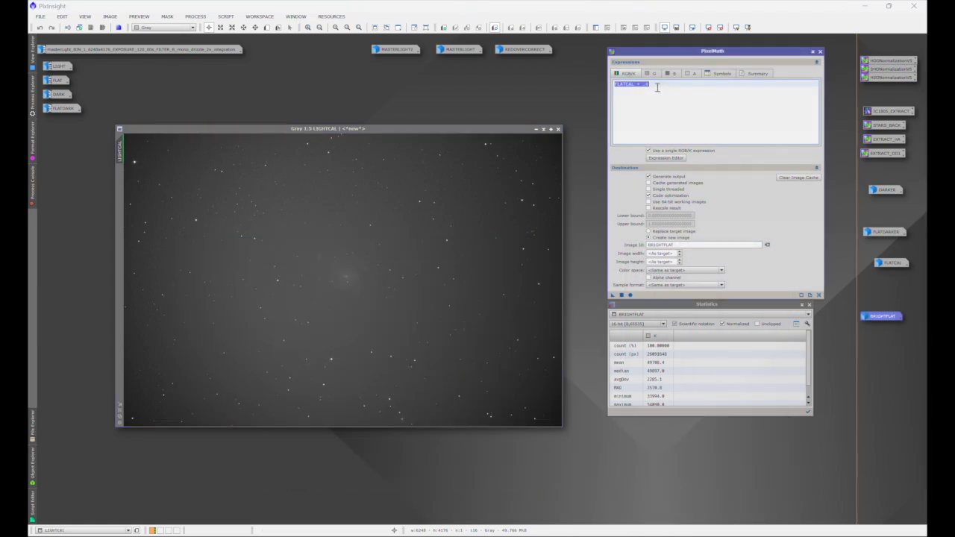
pyautogui.write('LIGHTCAL * median(BRIGHTFLAT) / BRIGHTFLAT')
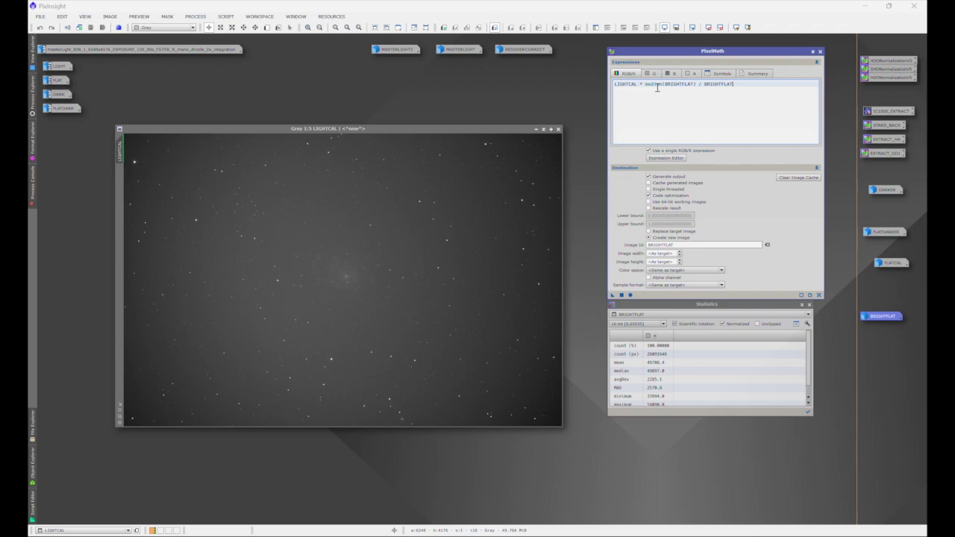
pyautogui.doubleClick(678, 244)
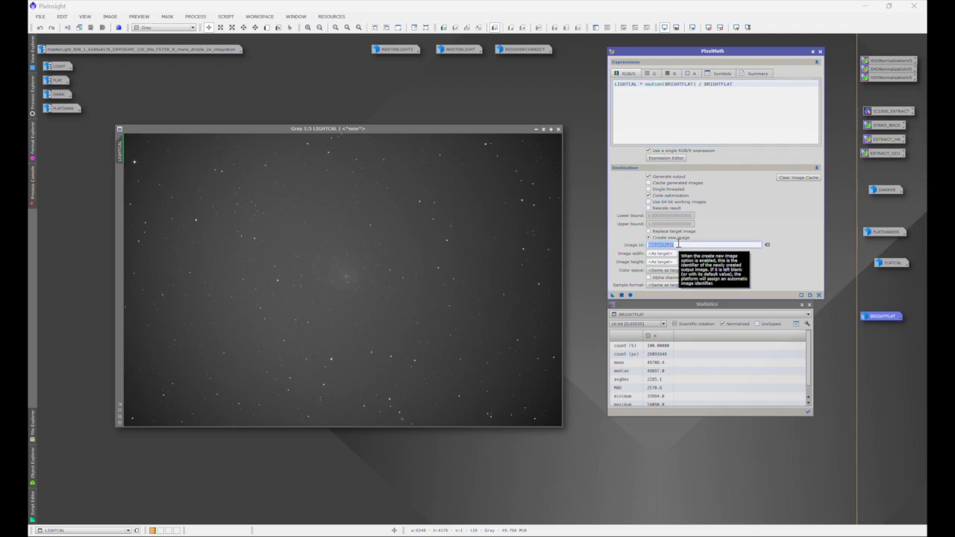
pyautogui.write('UNDERL')
pyautogui.moveTo(611, 295); pyautogui.dragTo(423, 263)
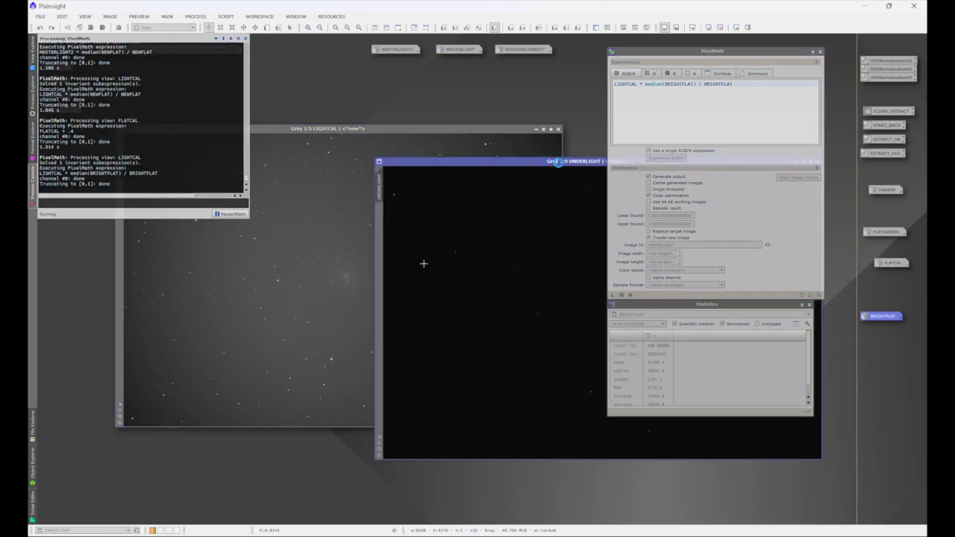
# - Move the UNDERLIGHT window clear of the PixelMath dialog and auto-stretch its display
pyautogui.moveTo(572, 160); pyautogui.dragTo(334, 164)
pyautogui.hotkey('ctrl', 'a')
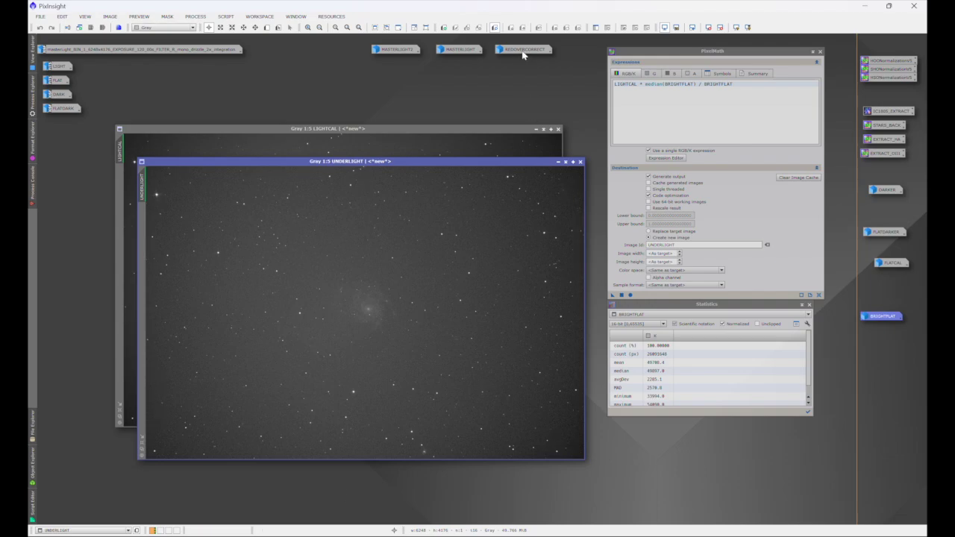
# - Compare the background of UNDERLIGHT with MASTERLIGHT and REDOVERCORRECT, minimizing each reference image again after viewing
pyautogui.moveTo(522, 51)
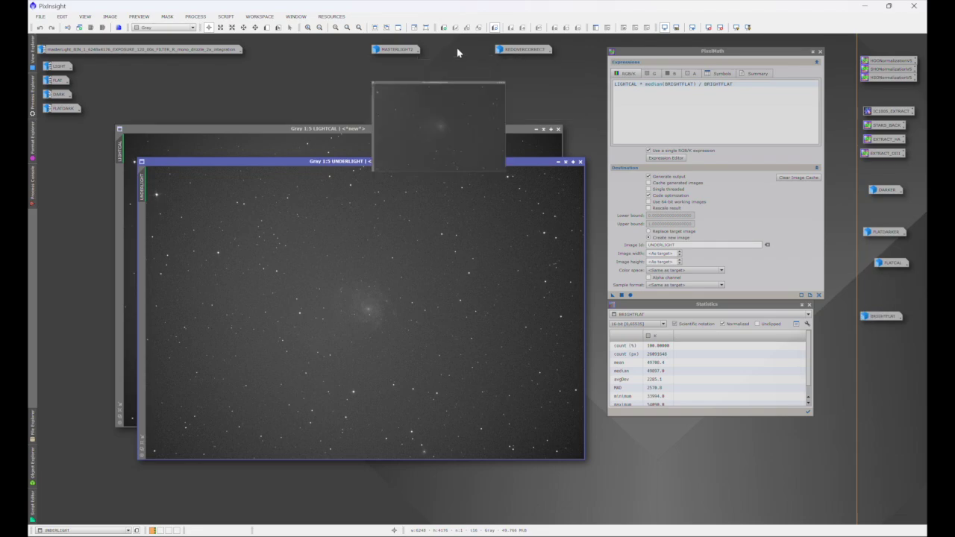
pyautogui.doubleClick(458, 49)
pyautogui.moveTo(453, 171); pyautogui.dragTo(367, 79)
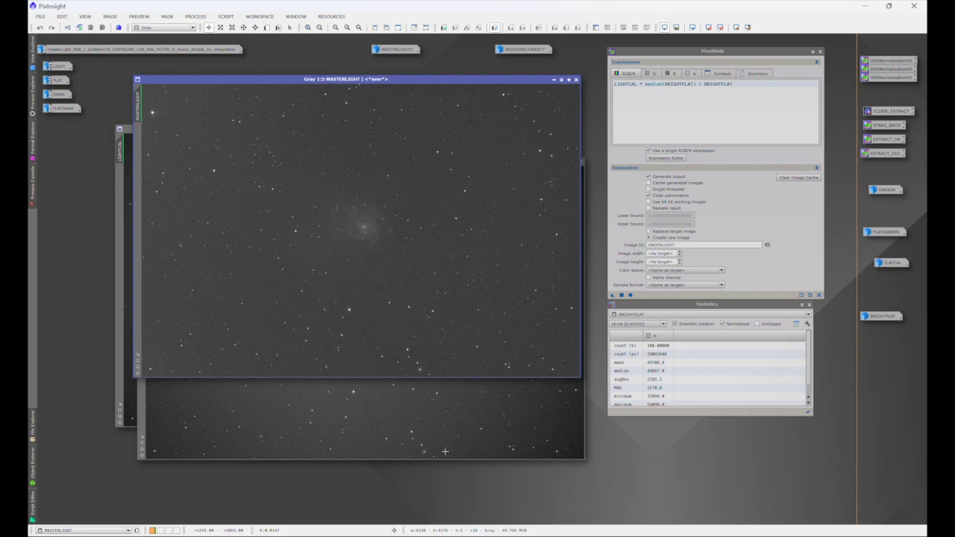
pyautogui.click(573, 452)
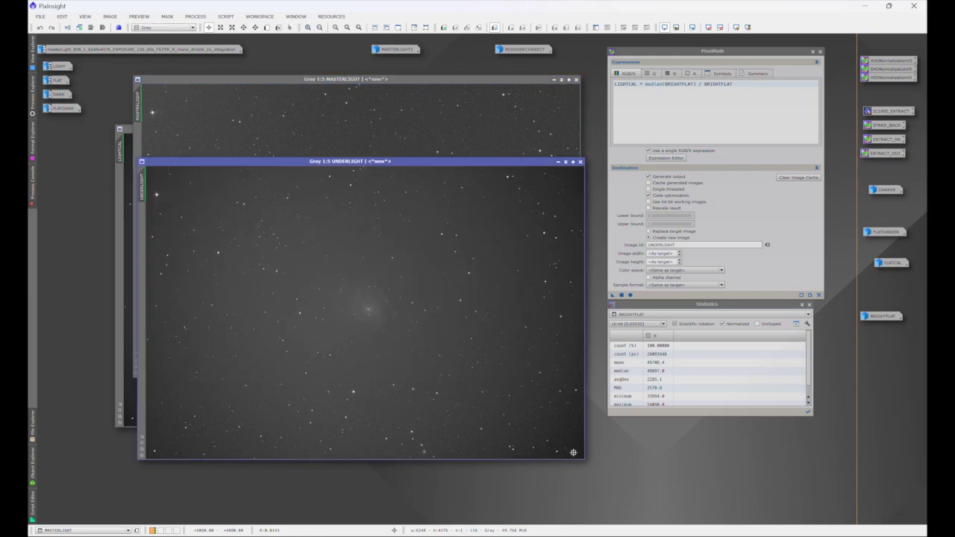
pyautogui.click(400, 82)
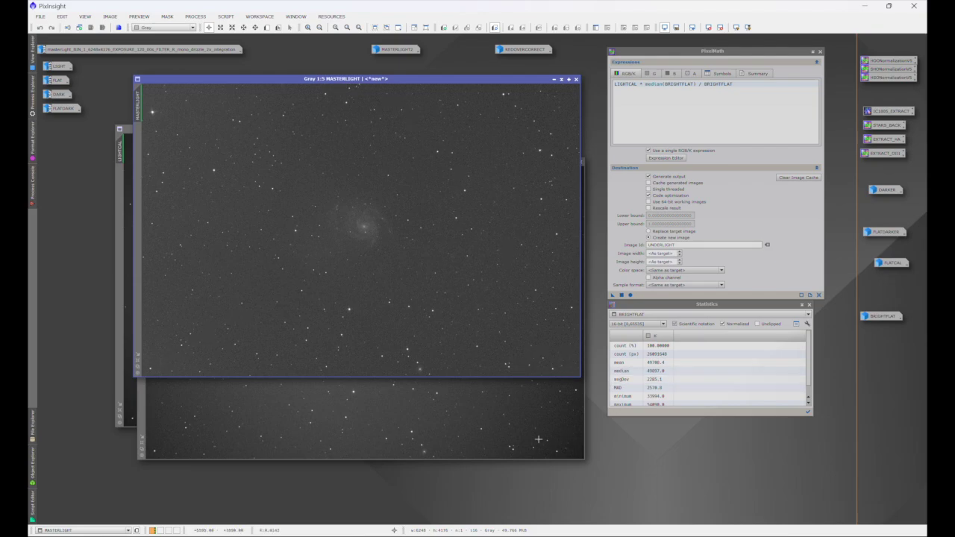
pyautogui.click(579, 453)
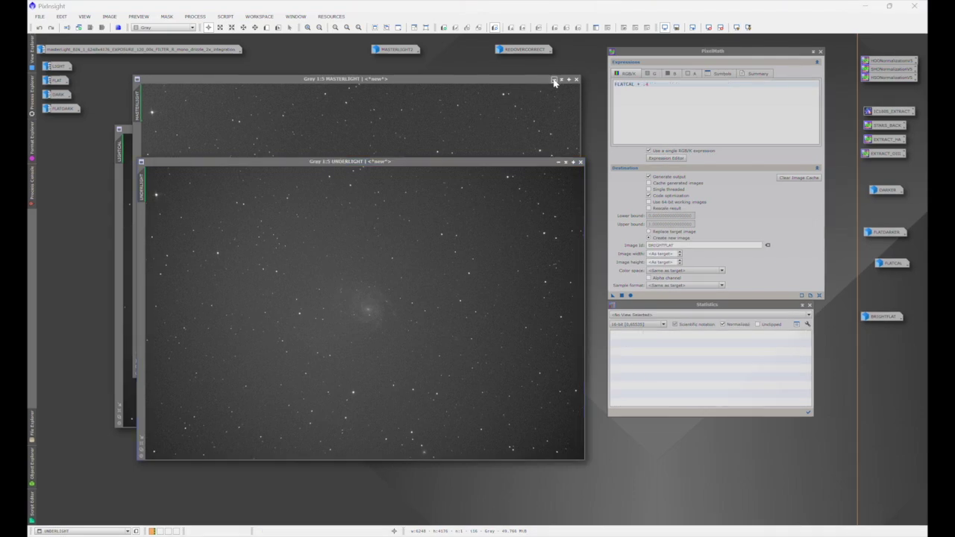
pyautogui.click(554, 80)
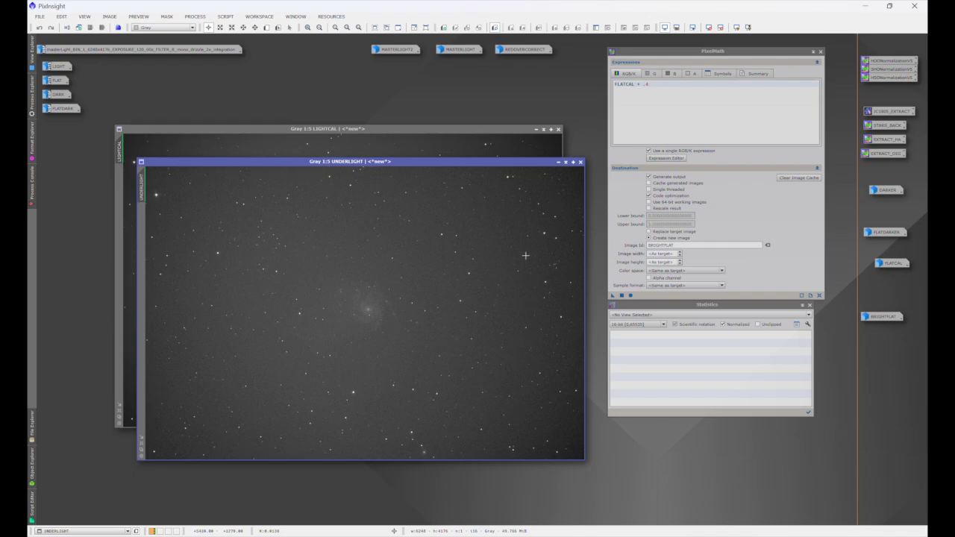
pyautogui.doubleClick(525, 49)
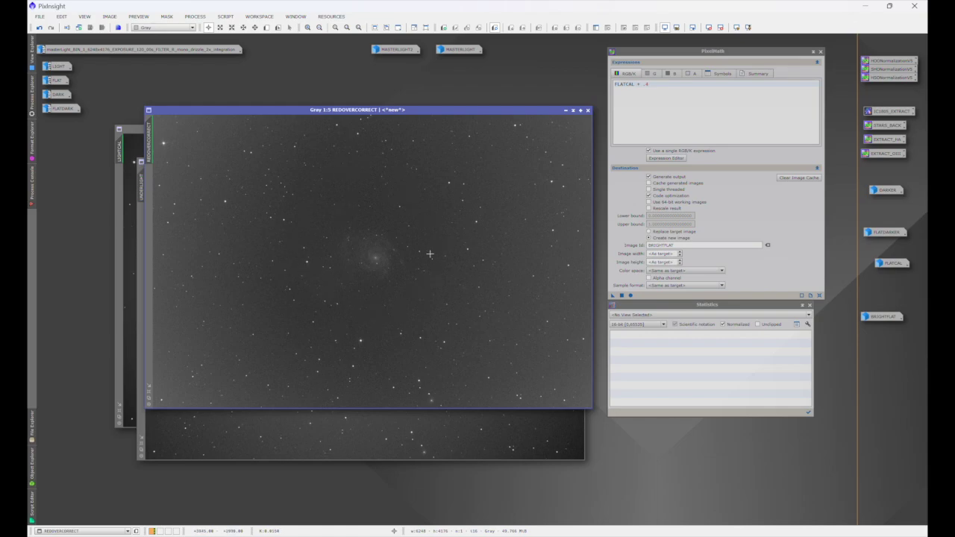
pyautogui.click(565, 110)
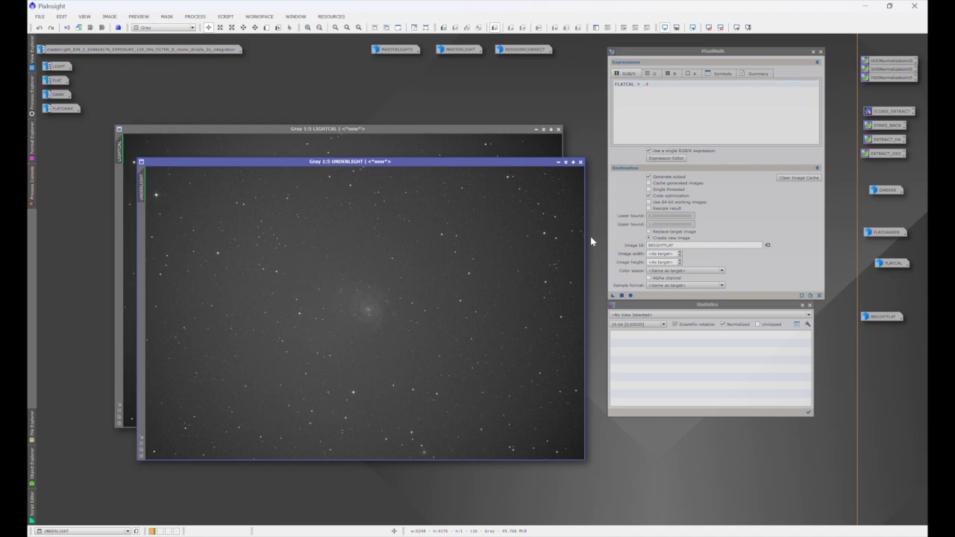
# - View FLATCAL and BRIGHTFLAT alongside the lights and minimize both flats again
pyautogui.doubleClick(888, 264)
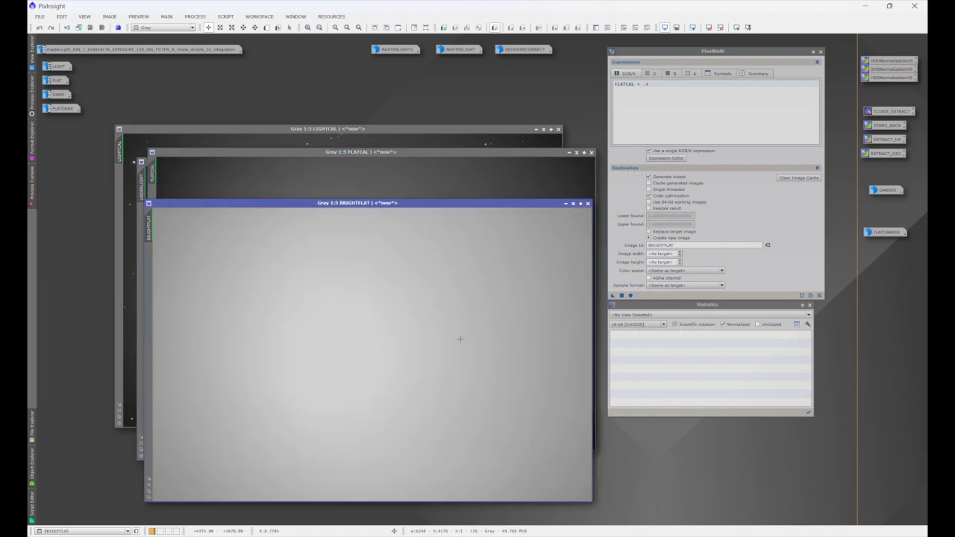
pyautogui.click(566, 203)
pyautogui.click(569, 153)
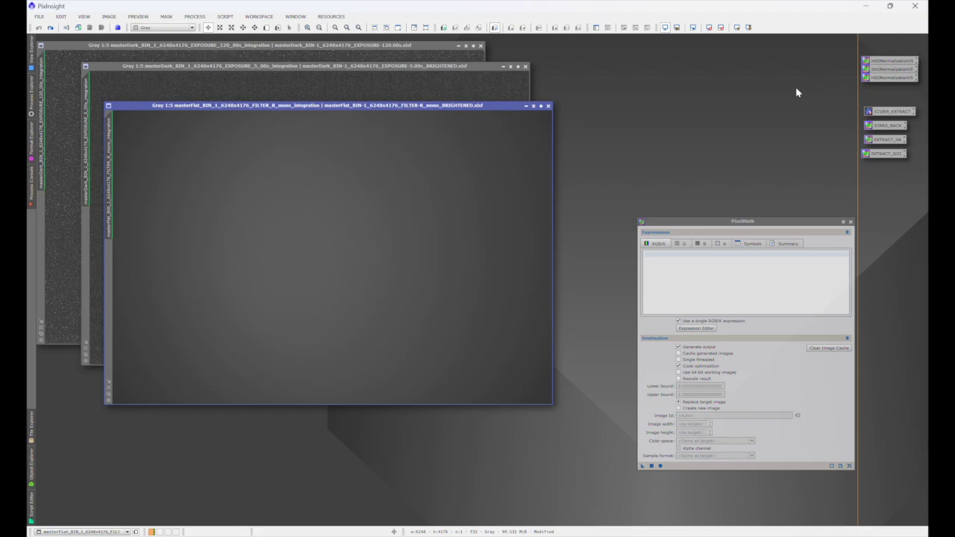
# - Bring the 120-second master dark in front of the other masters and change its image identifier to DARK
pyautogui.click(458, 68)
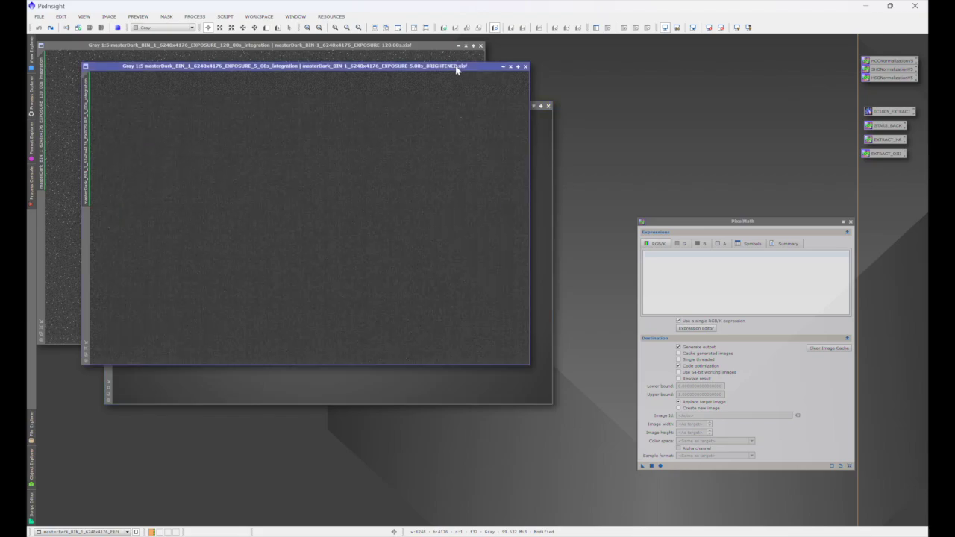
pyautogui.click(348, 46)
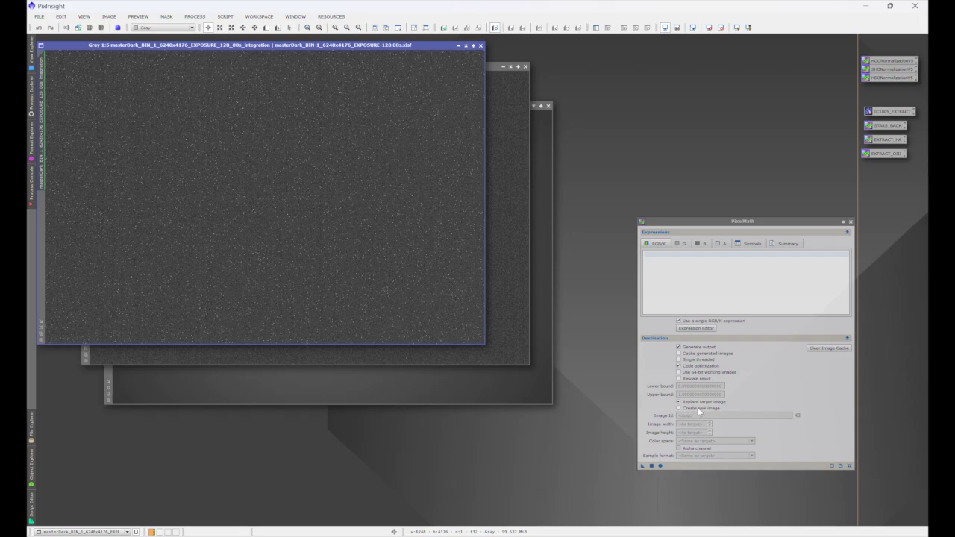
pyautogui.click(682, 254)
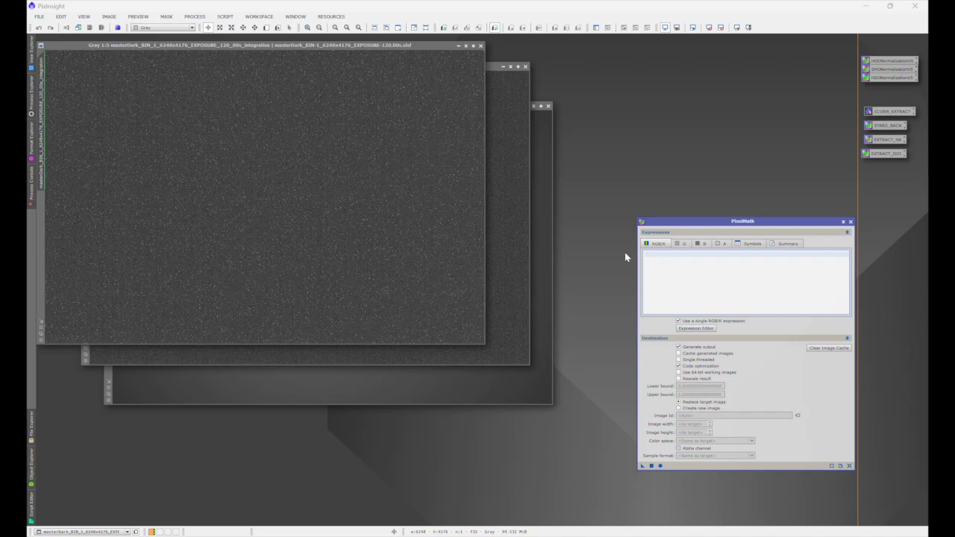
pyautogui.click(331, 197)
pyautogui.rightClick(330, 197)
pyautogui.click(357, 225)
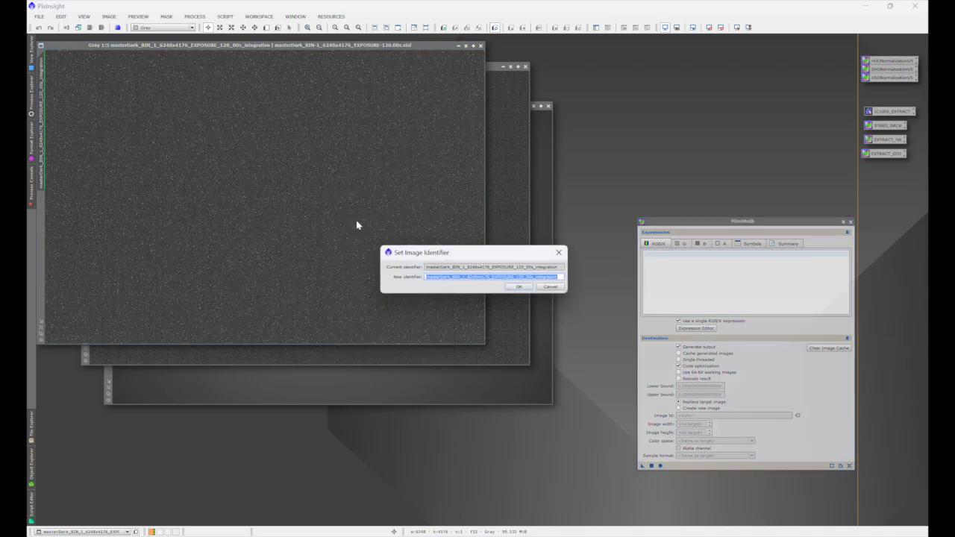
pyautogui.write('DARK')
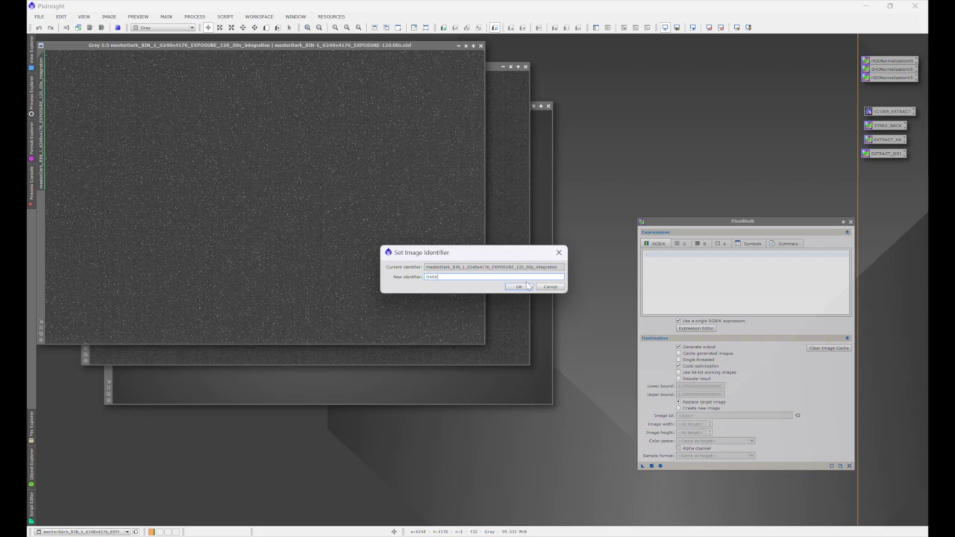
pyautogui.press('Return')
# - Brighten the DARK image in place with the PixelMath expression DARK * 1.2
pyautogui.click(682, 253)
pyautogui.write('DARK ')
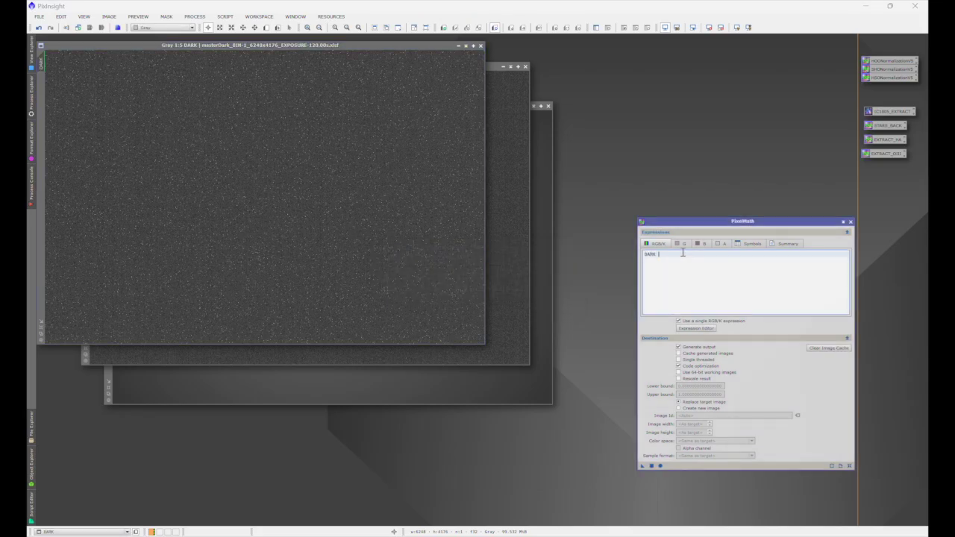
pyautogui.write('* 1.2')
pyautogui.moveTo(642, 465); pyautogui.dragTo(424, 250)
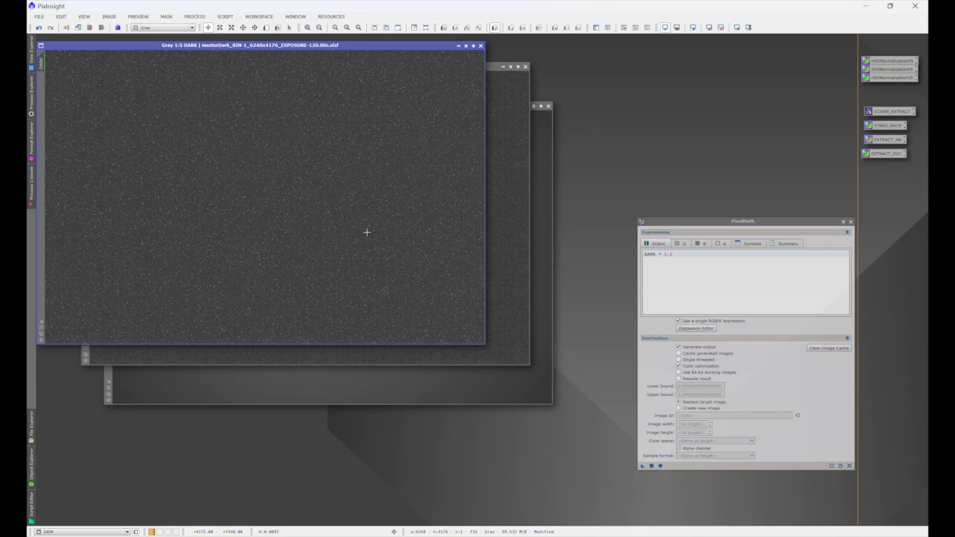
# - Save the brightened dark as masterDark_BIN-1_6248x4176_EXPOSURE-120.00s_BRIGHTENED.xisf with the default XISF options
pyautogui.click(39, 16)
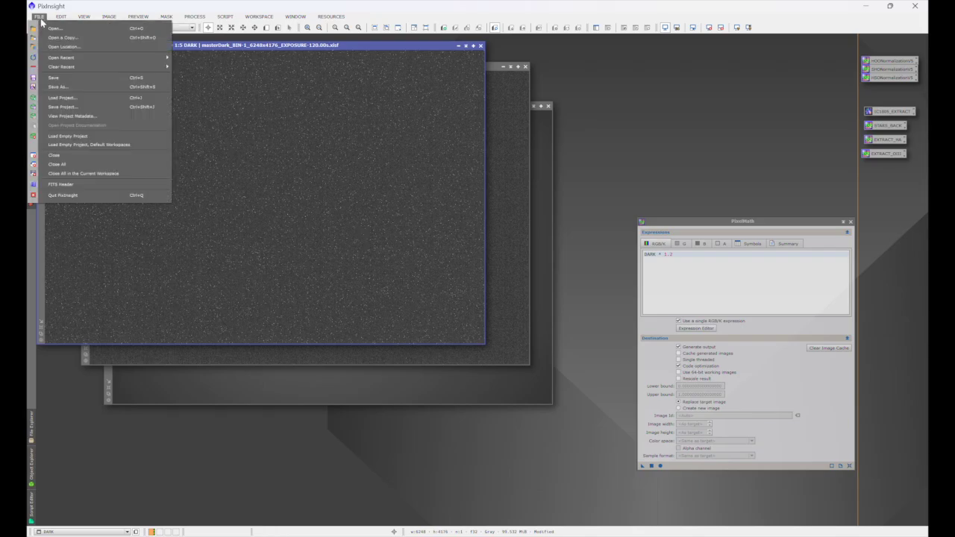
pyautogui.click(60, 87)
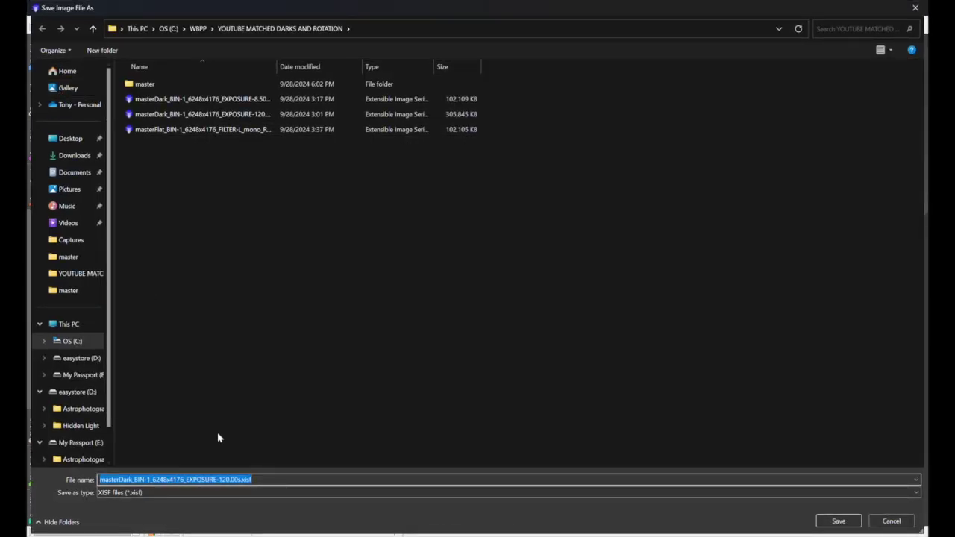
pyautogui.click(240, 481)
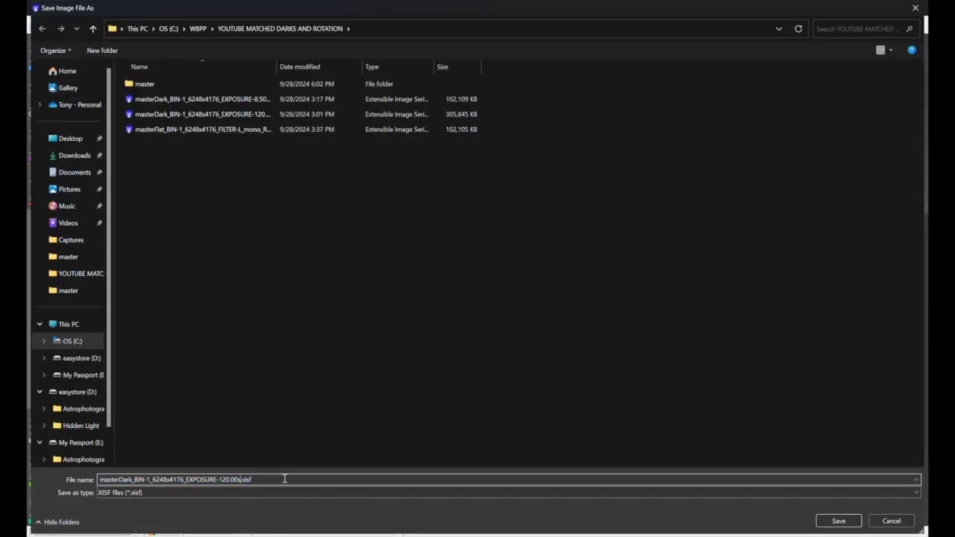
pyautogui.write('_BRIGHTENED')
pyautogui.click(819, 521)
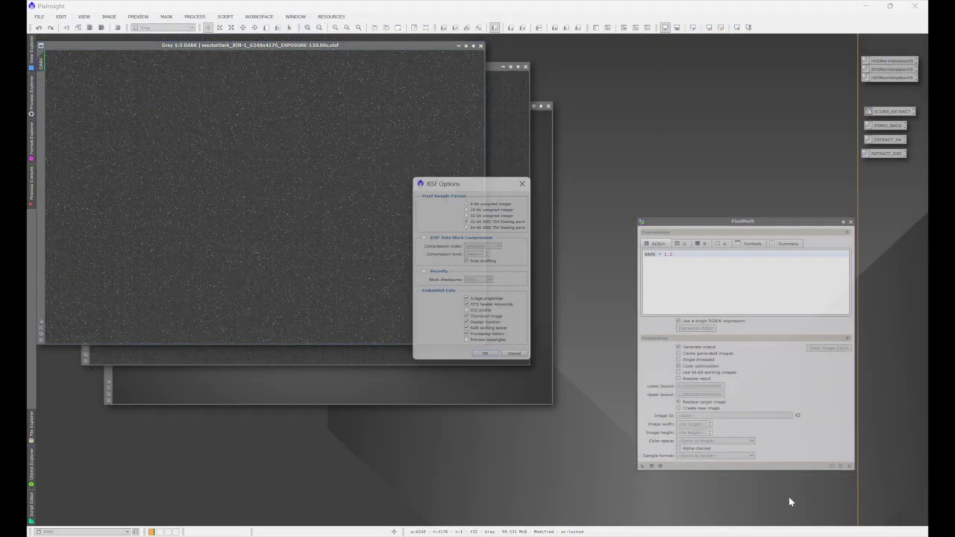
pyautogui.click(487, 358)
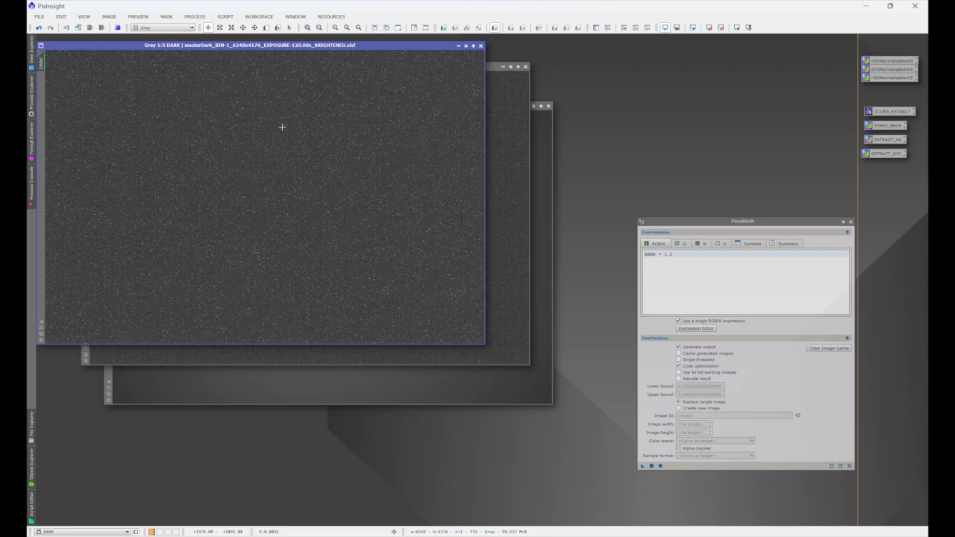
# - View the 5-second master dark, bring the red-filter master flat to the front and change its identifier to FLAT
pyautogui.hotkey('ctrl', 'Tab')
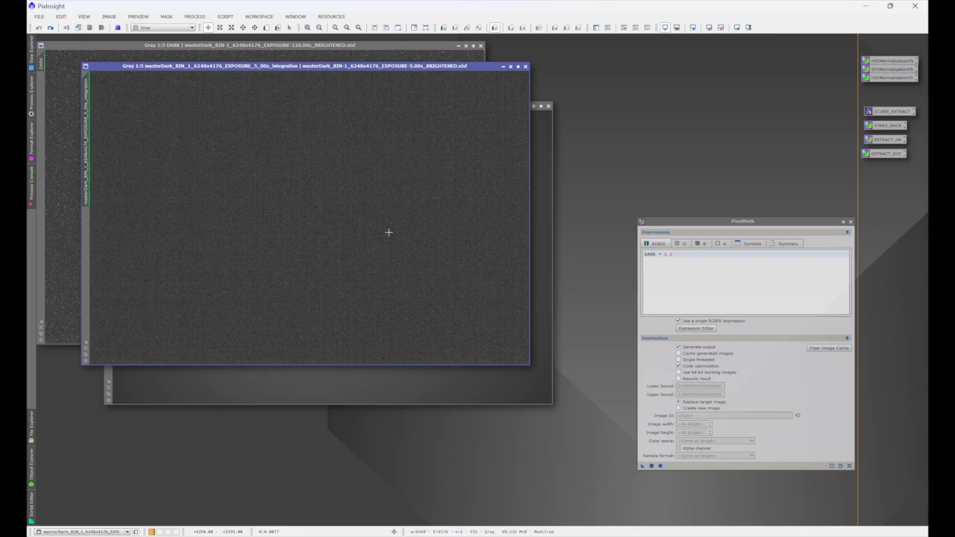
pyautogui.click(343, 383)
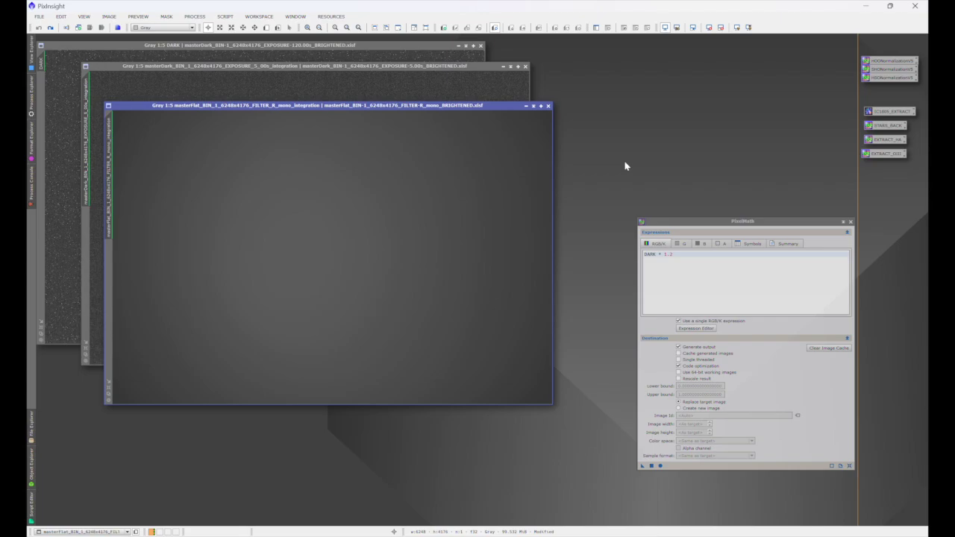
pyautogui.rightClick(257, 256)
pyautogui.click(284, 283)
pyautogui.write('FLAT')
pyautogui.click(519, 288)
# - Brighten the FLAT image in place with the PixelMath expression FLAT + .2
pyautogui.tripleClick(686, 254)
pyautogui.write('FLAT')
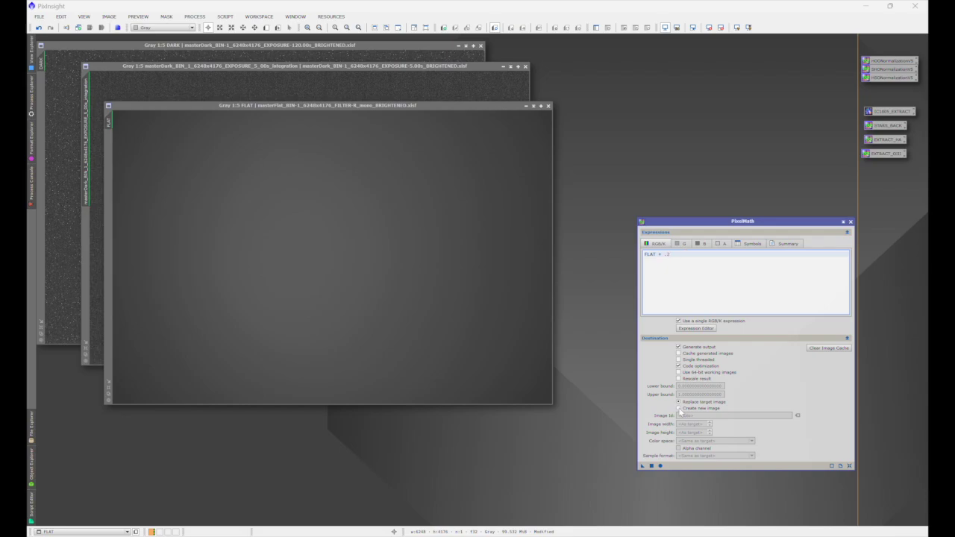
pyautogui.moveTo(641, 468); pyautogui.dragTo(426, 283)
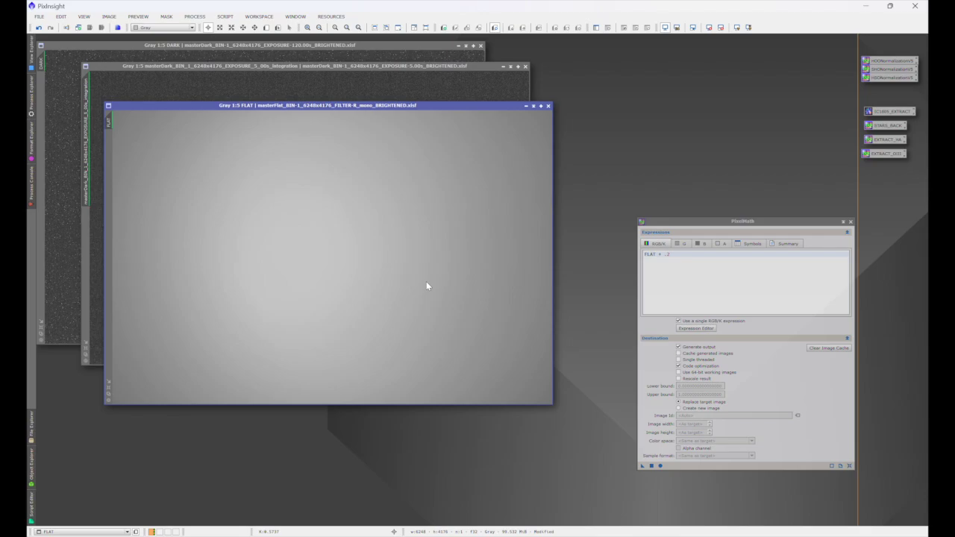
# - Try to save the brightened flat as masterFlat_BIN-1_6248x4176_FILTER-R_mono_BRIGHTENED.xisf in the master folder, but decline to overwrite the existing file
pyautogui.click(38, 17)
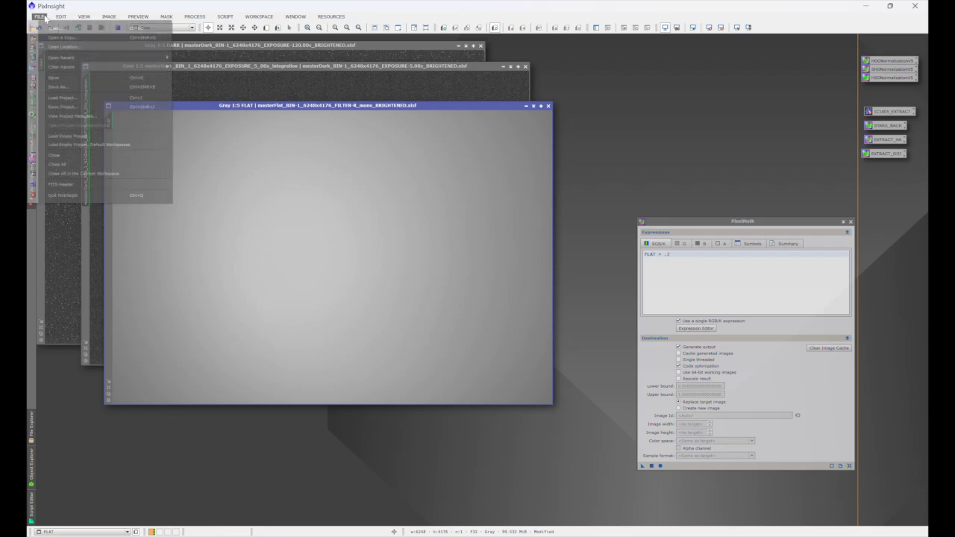
pyautogui.click(70, 90)
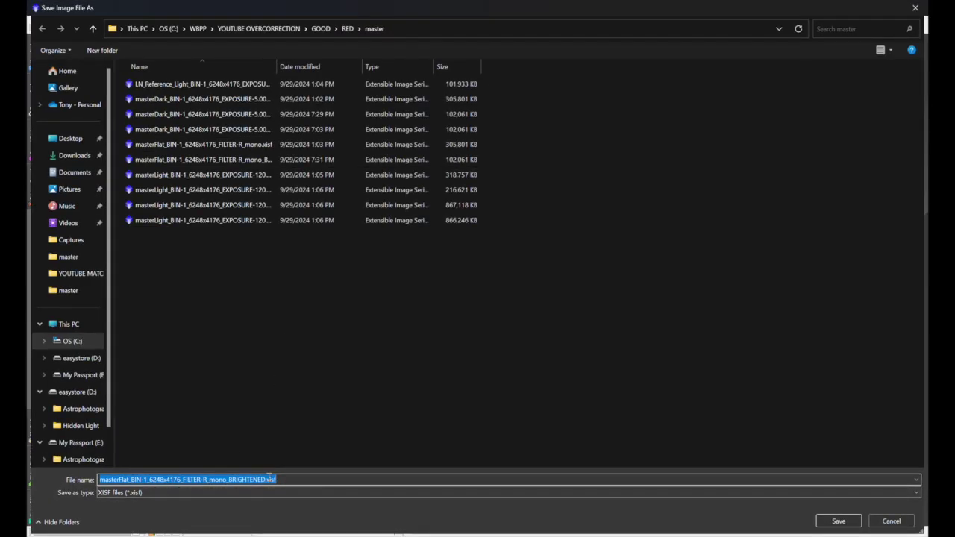
pyautogui.click(267, 479)
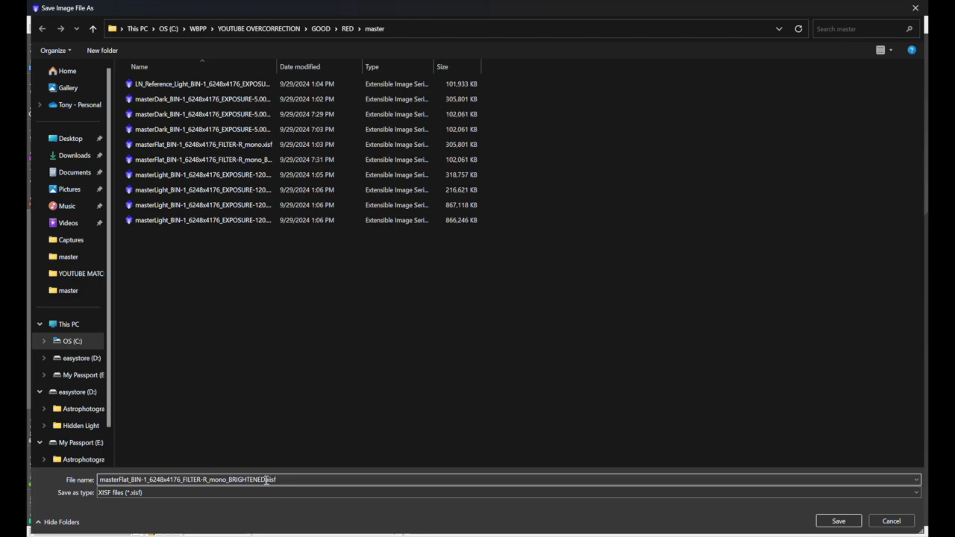
pyautogui.press('BackSpace')
pyautogui.press('BackSpace')
pyautogui.press('BackSpace')
pyautogui.press('BackSpace')
pyautogui.press('BackSpace')
pyautogui.press('BackSpace')
pyautogui.press('BackSpace')
pyautogui.press('BackSpace')
pyautogui.press('BackSpace')
pyautogui.press('BackSpace')
pyautogui.write('BRIGHTENED')
pyautogui.click(837, 519)
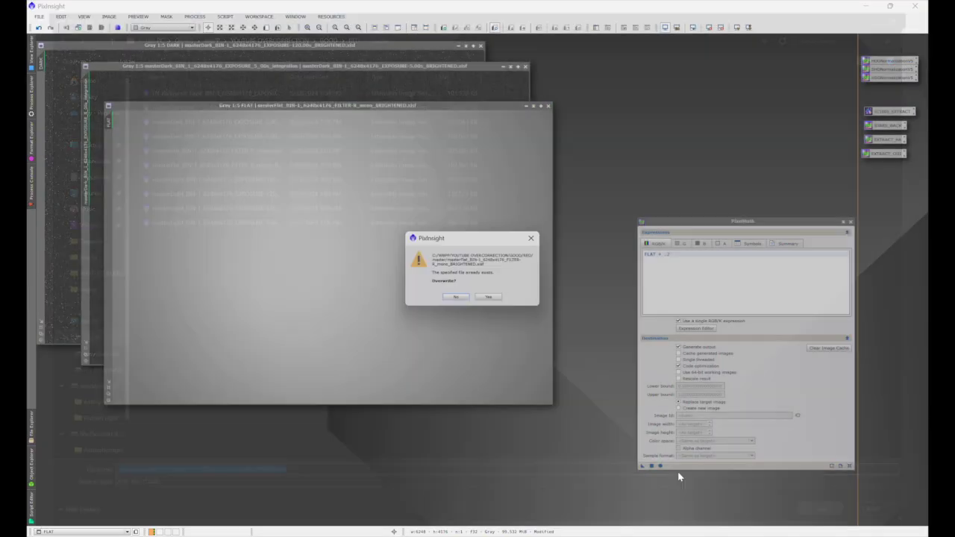
pyautogui.click(462, 298)
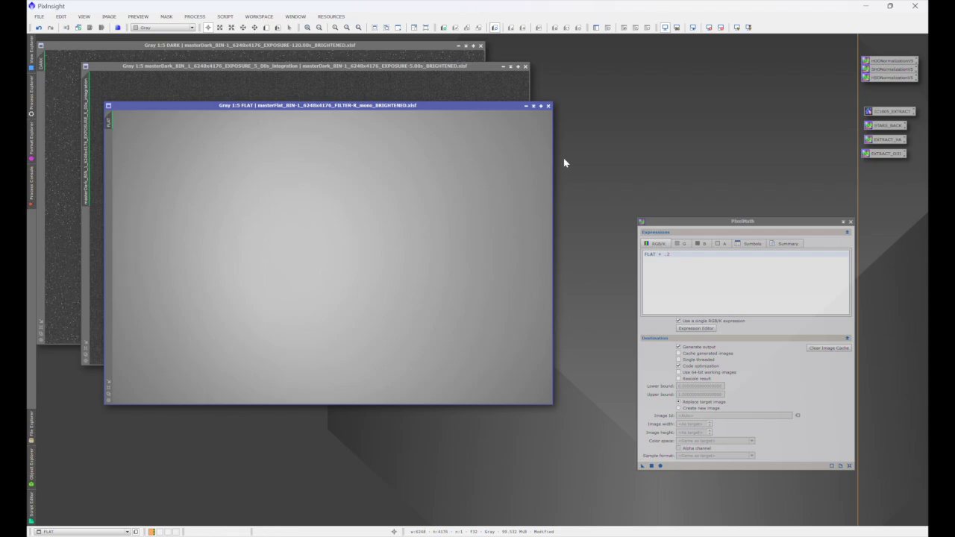
# - Compare the brightened 5-second master dark with the brightened FLAT image by alternately bringing each to the front
pyautogui.click(388, 51)
pyautogui.click(502, 76)
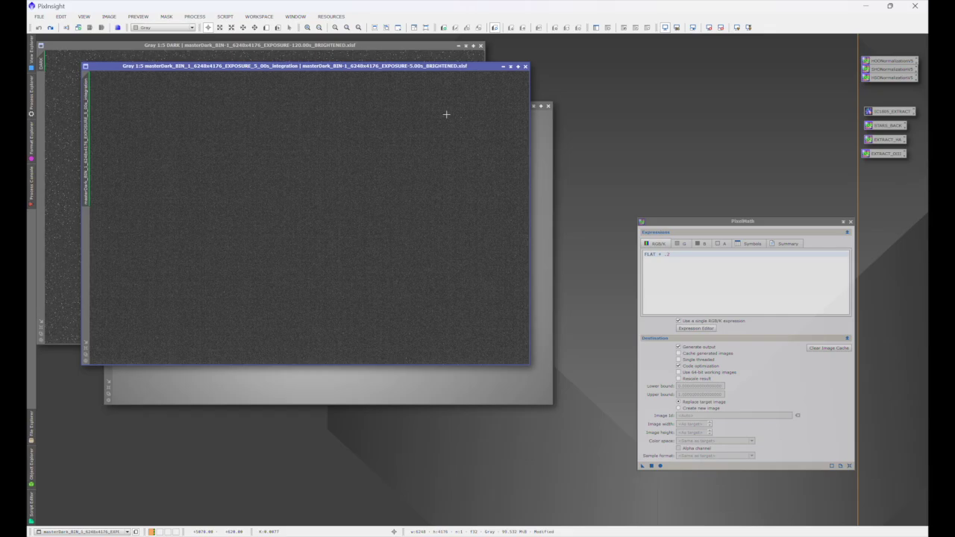
pyautogui.click(540, 136)
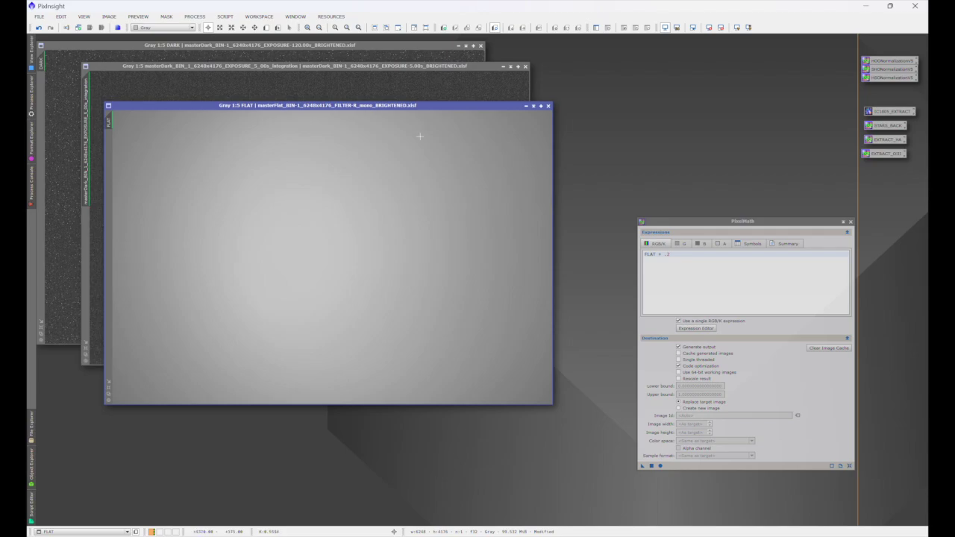
pyautogui.click(379, 72)
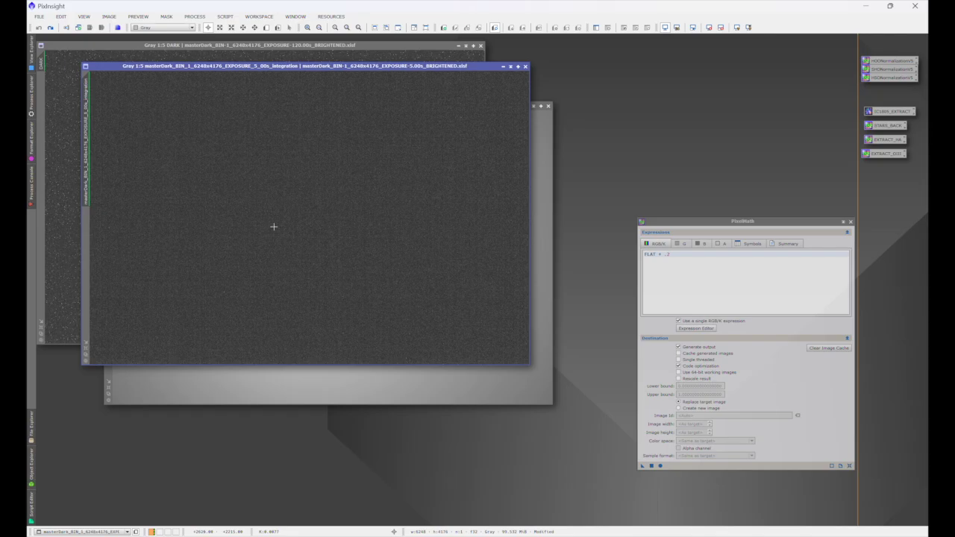
pyautogui.click(539, 201)
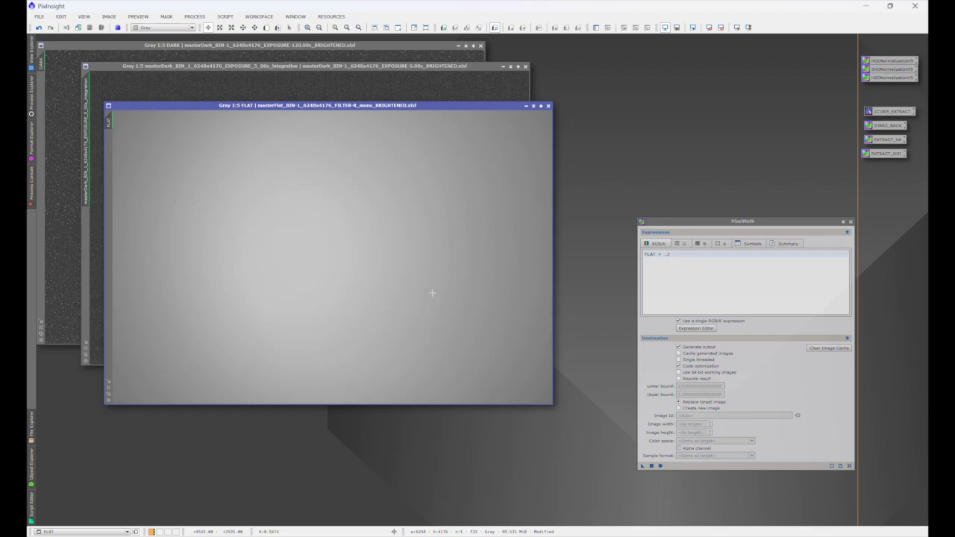
pyautogui.click(339, 73)
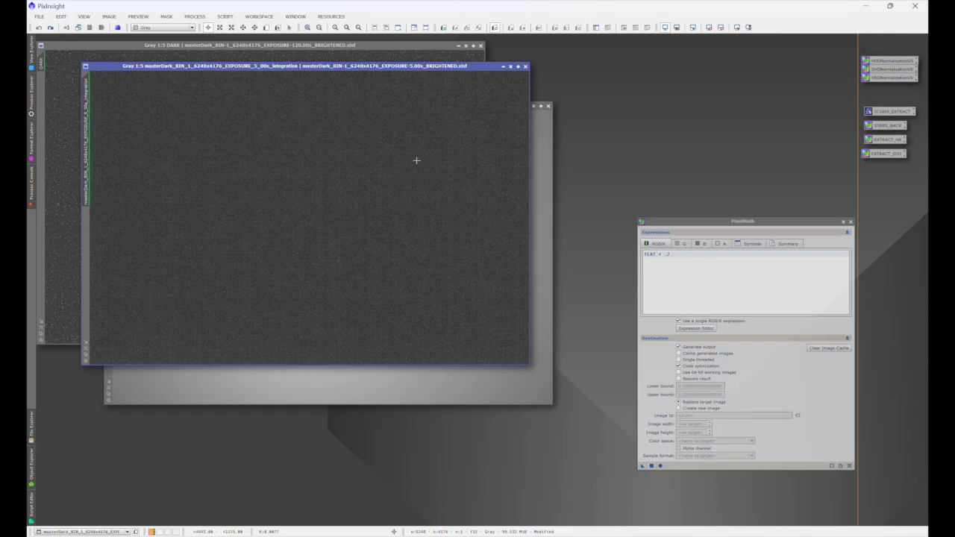
pyautogui.click(537, 143)
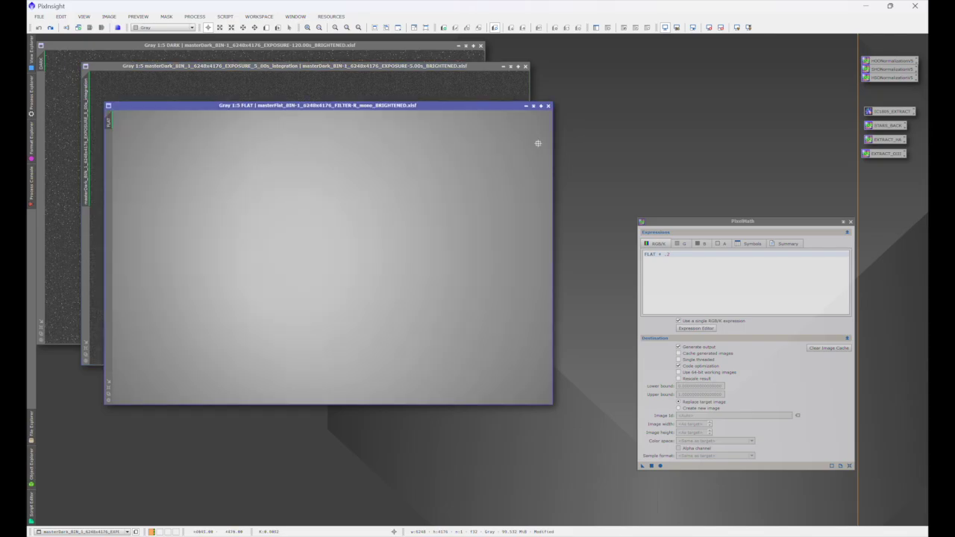